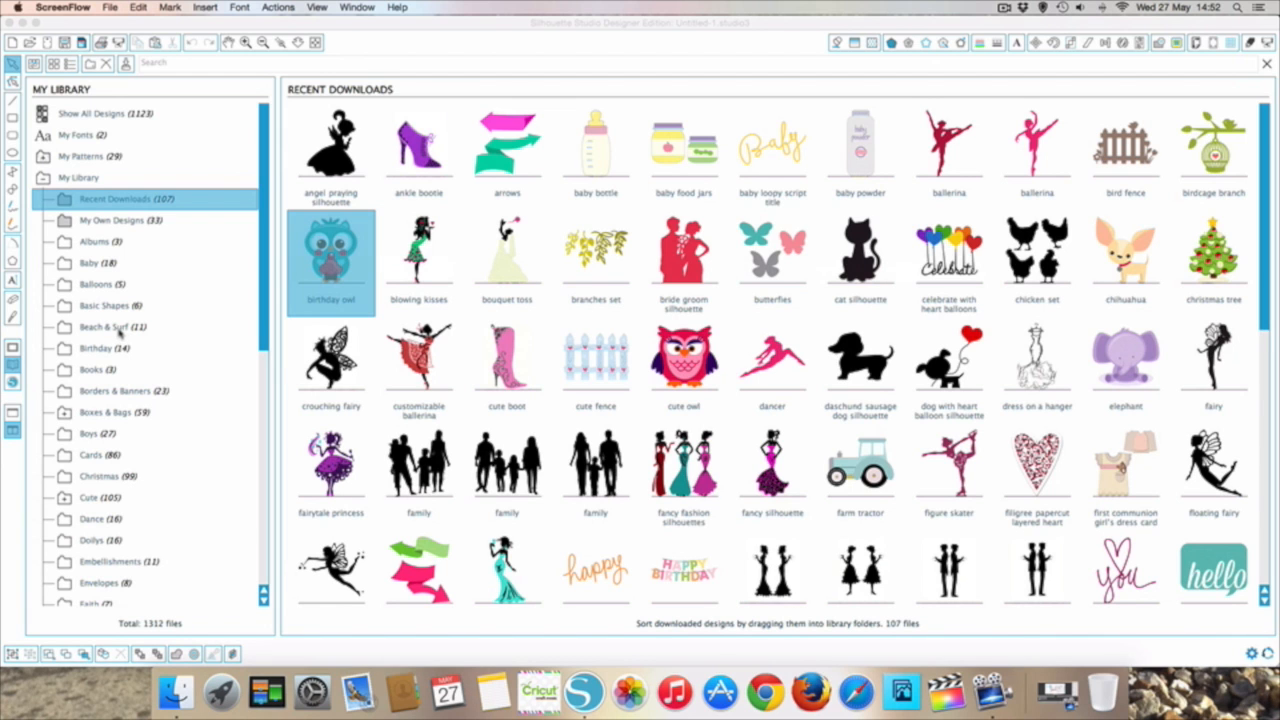
Open the wave border design from the Beach & Surf library folder on the page.
left_click(120, 335)
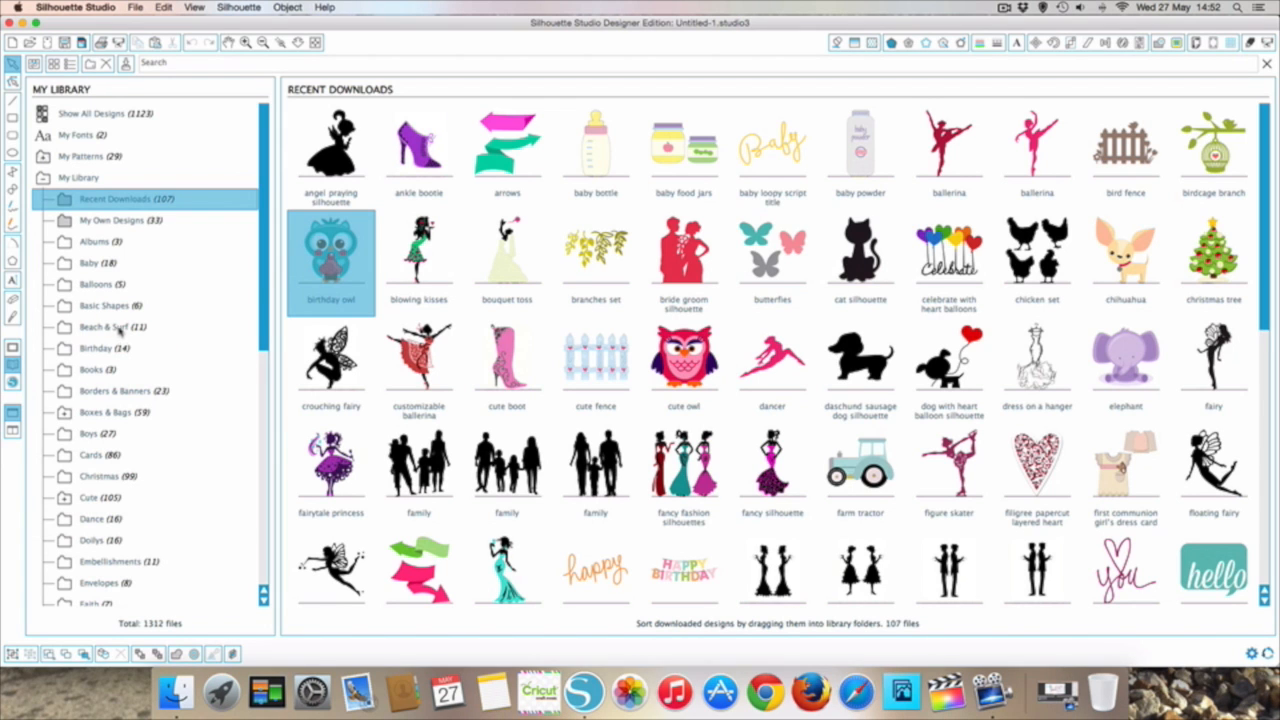
left_click(118, 328)
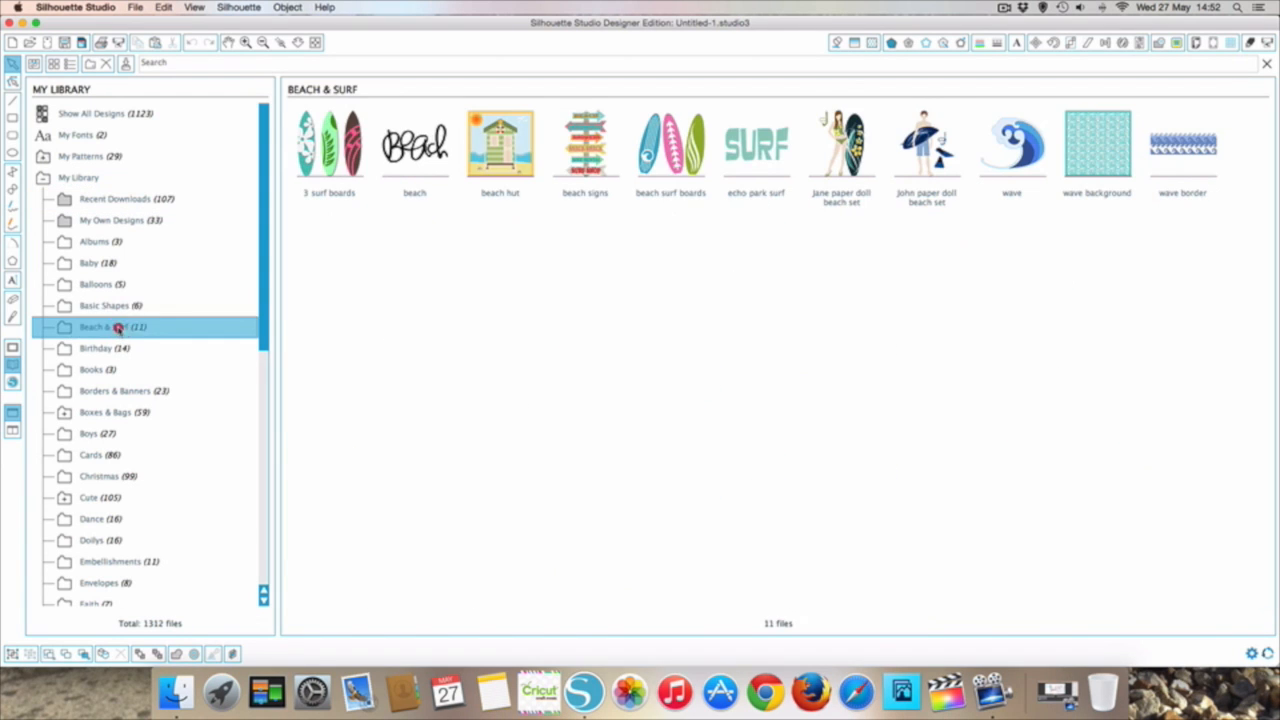
double_click(1170, 147)
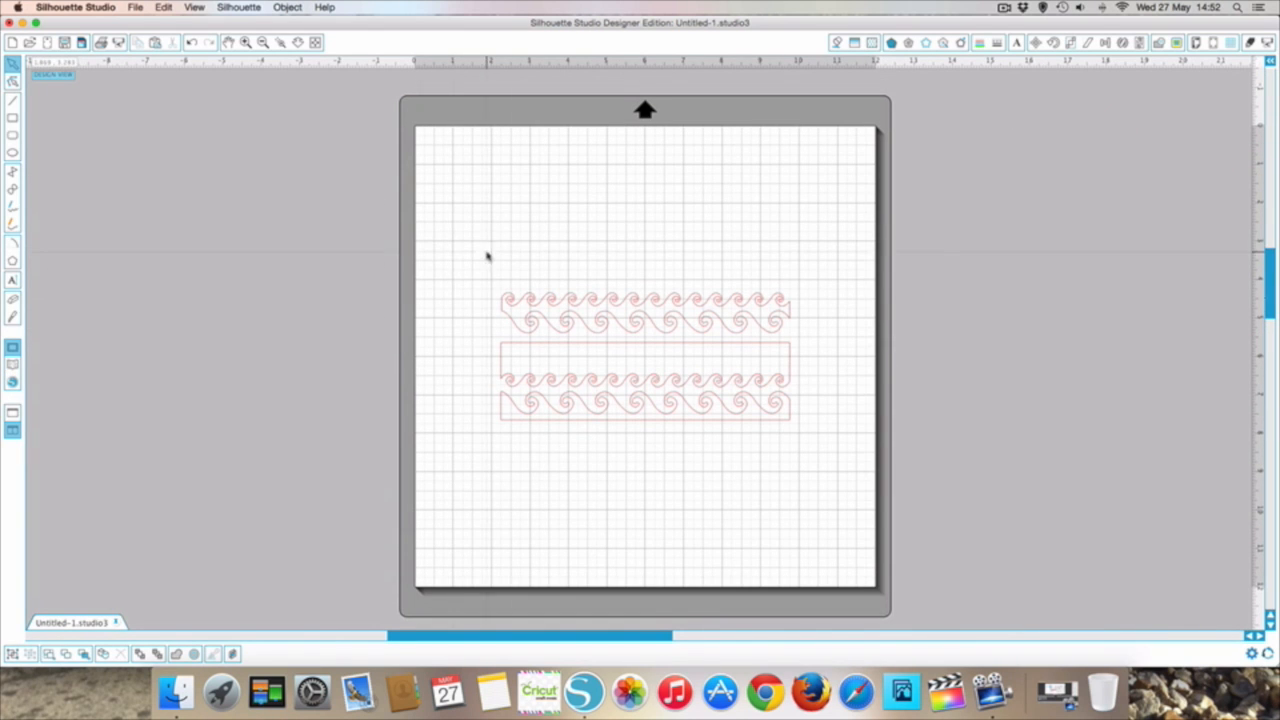
Ungroup the whole wave border design into separate shapes and deselect them.
left_click_drag(481, 257, 771, 485)
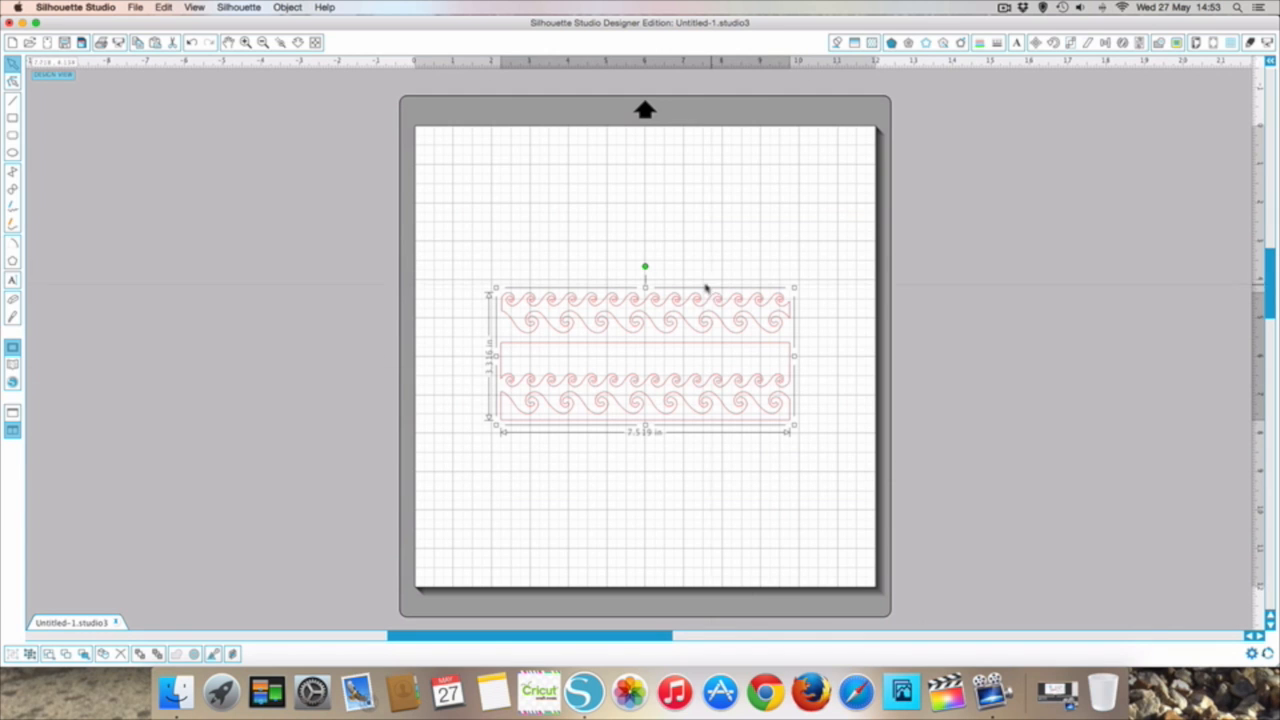
left_click(30, 654)
left_click(575, 366)
left_click(643, 246)
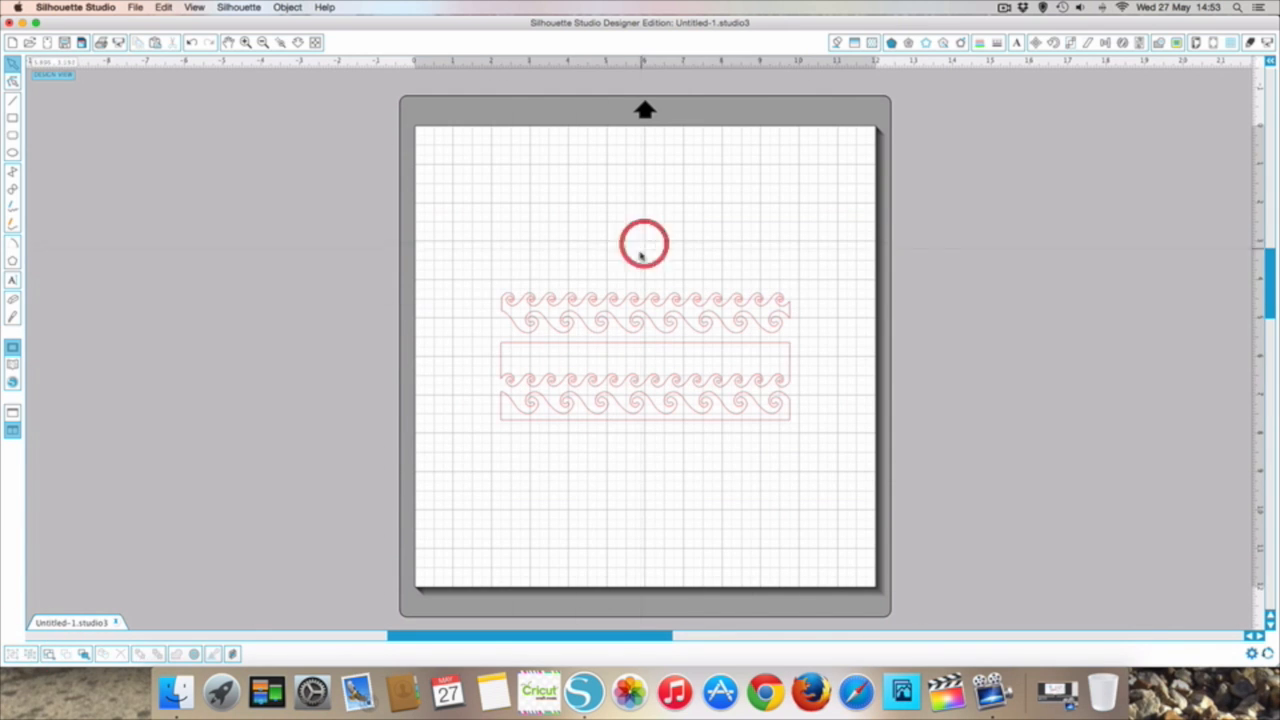
Delete the double-wave strip and the tall wave-edged panel, keeping only the lowest wave strip.
left_click(638, 298)
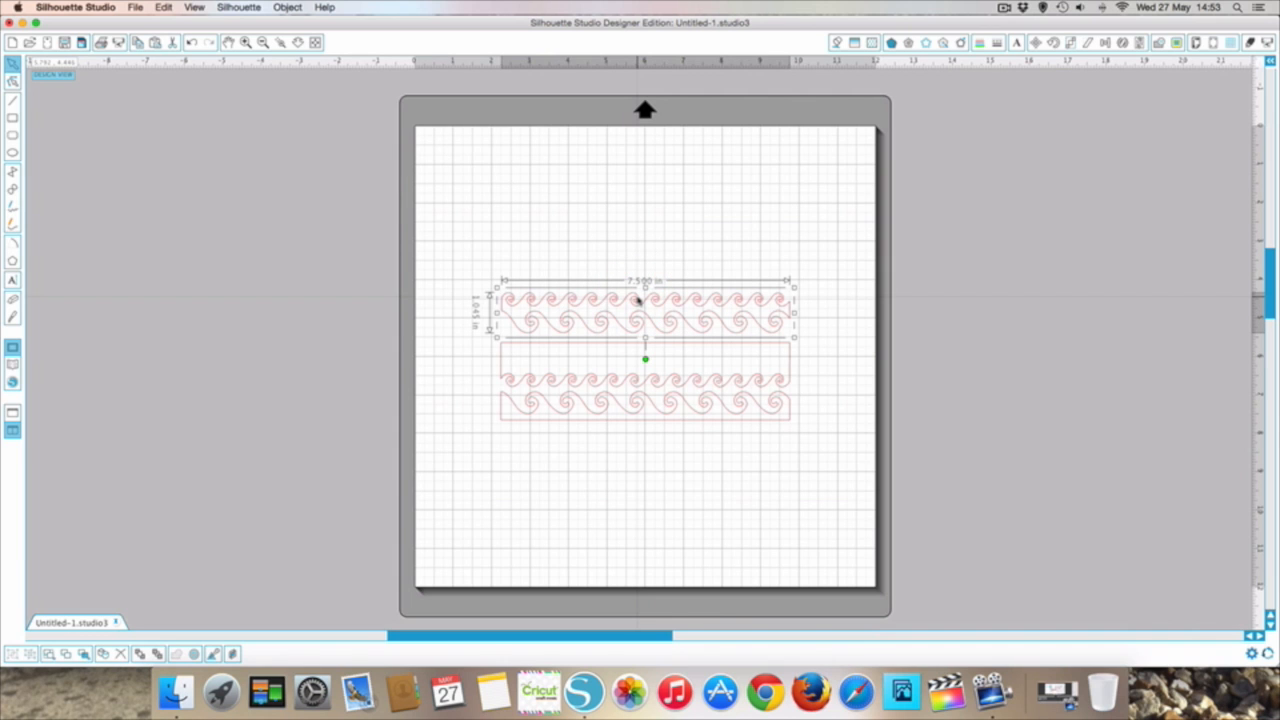
key("BackSpace")
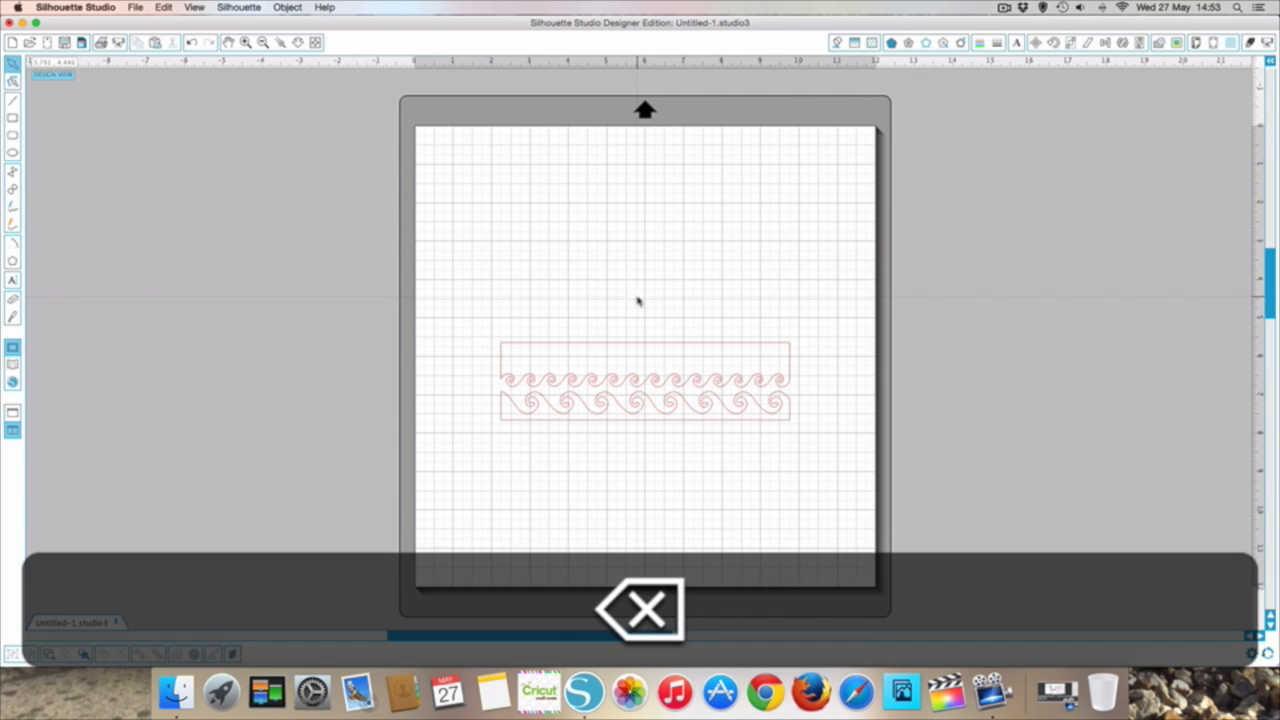
right_click(646, 351)
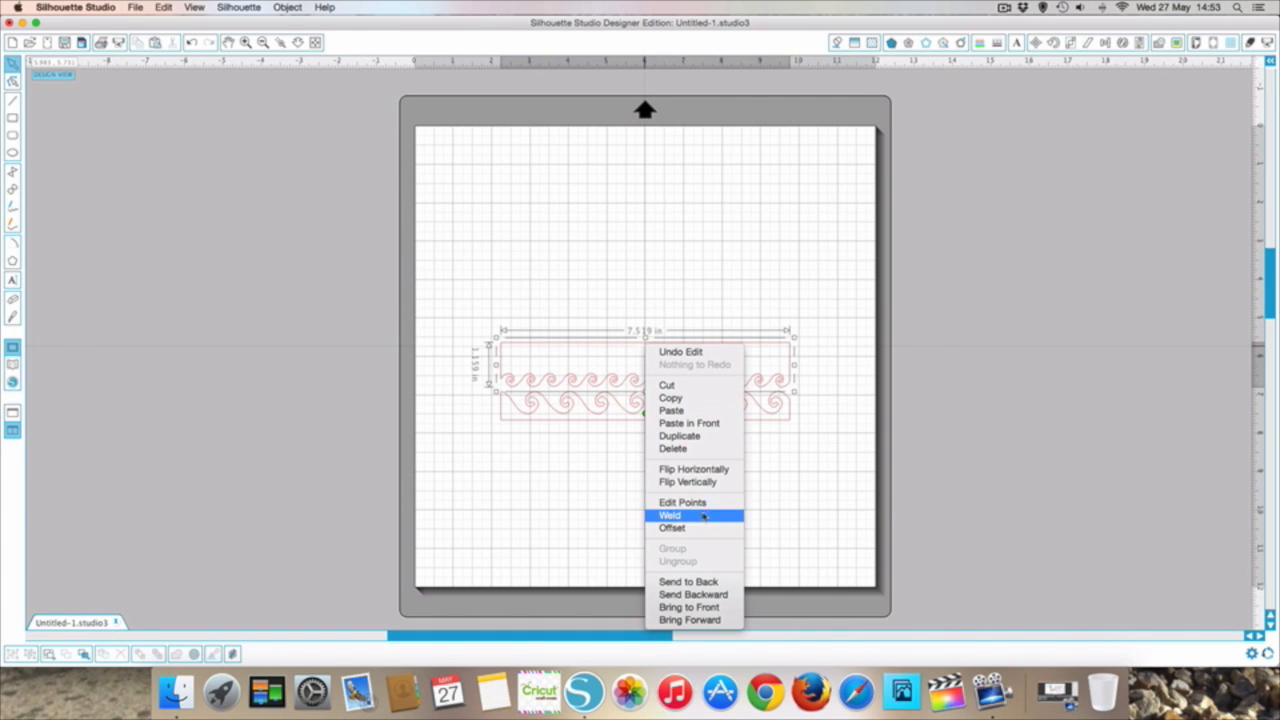
left_click(678, 450)
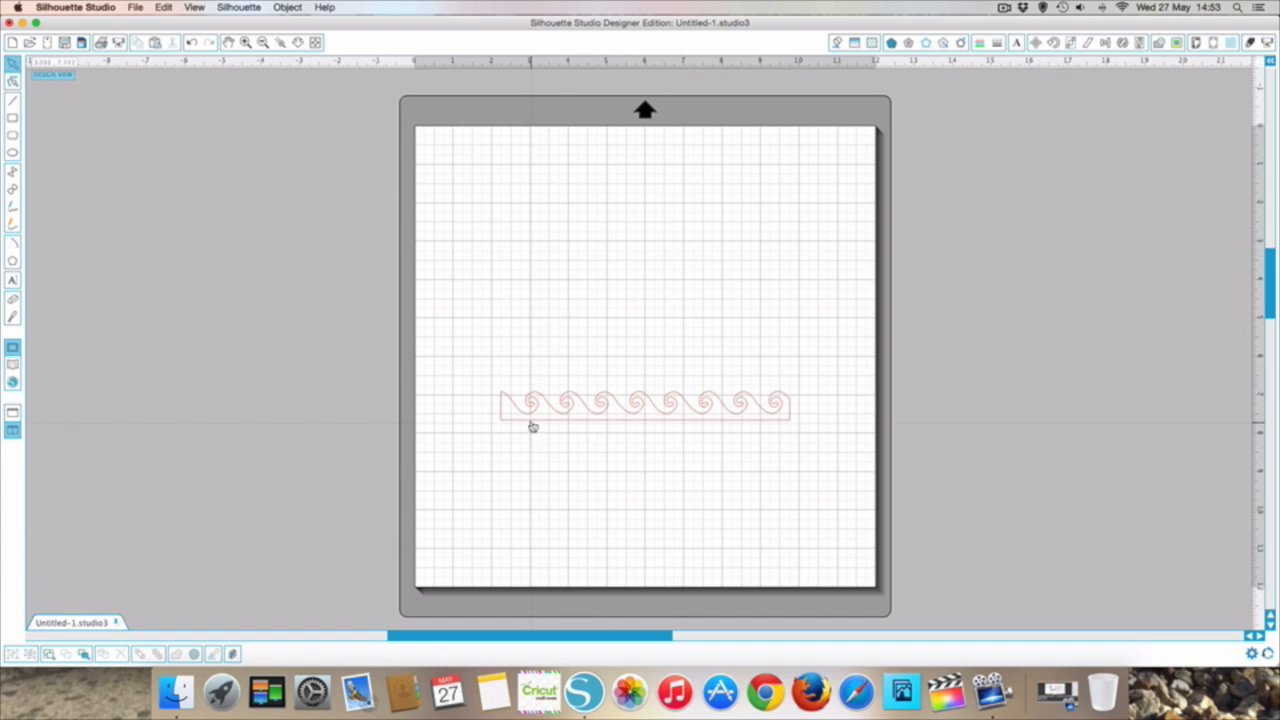
Move the remaining wave strip higher on the page and scale it to 7.500 in wide with the aspect locked.
left_click_drag(535, 420, 543, 298)
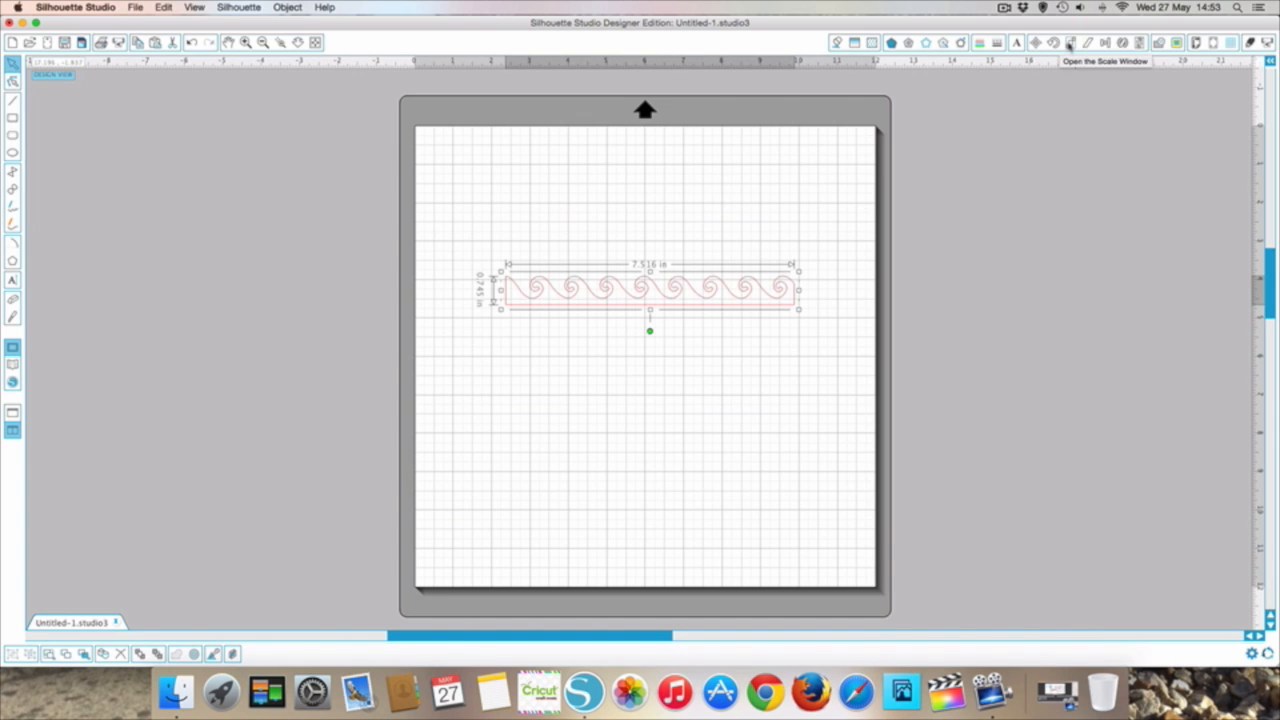
left_click(1069, 43)
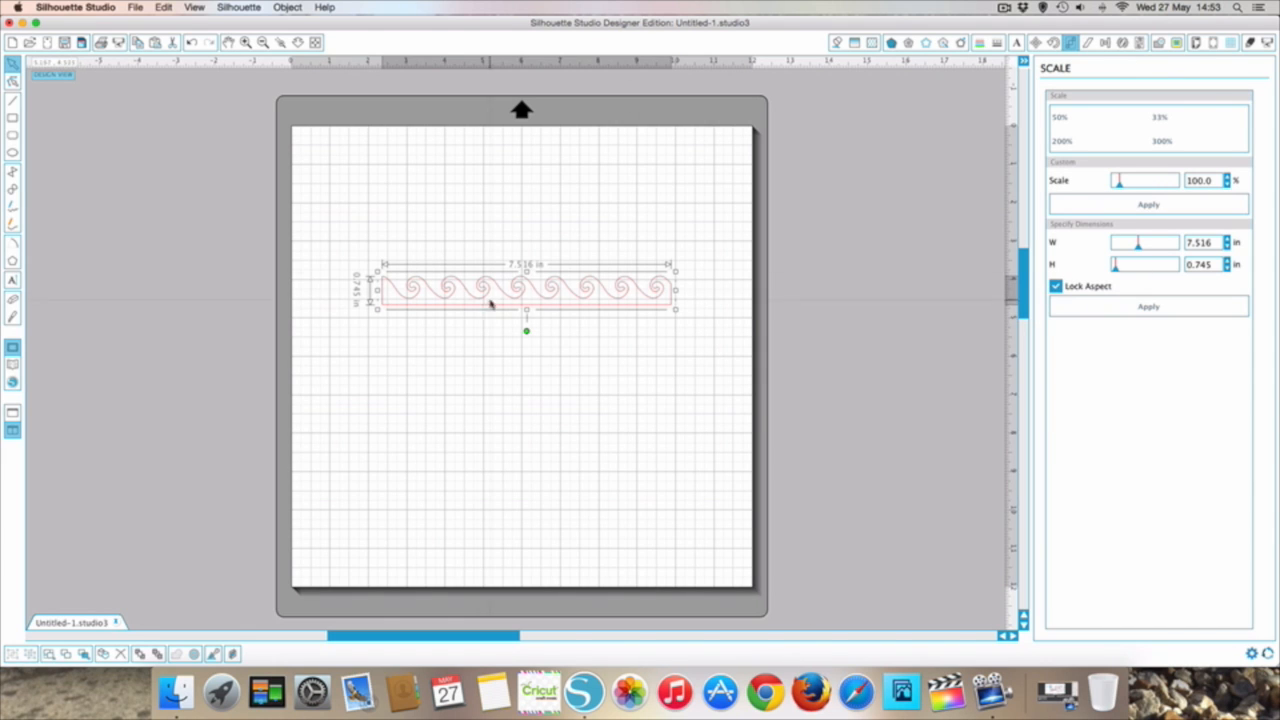
left_click(1226, 247)
left_click(1227, 248)
left_click(1227, 248)
left_click(1227, 248)
left_click(1227, 247)
left_click(1227, 247)
left_click(1143, 307)
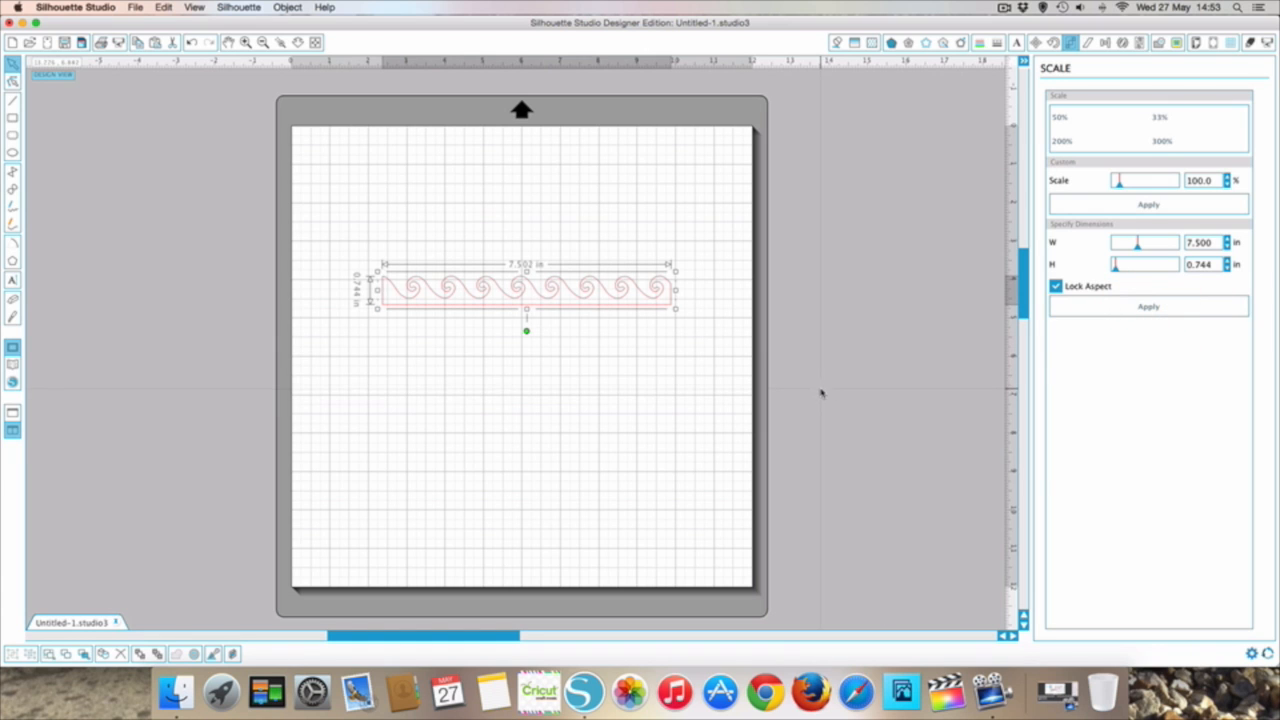
left_click(533, 372)
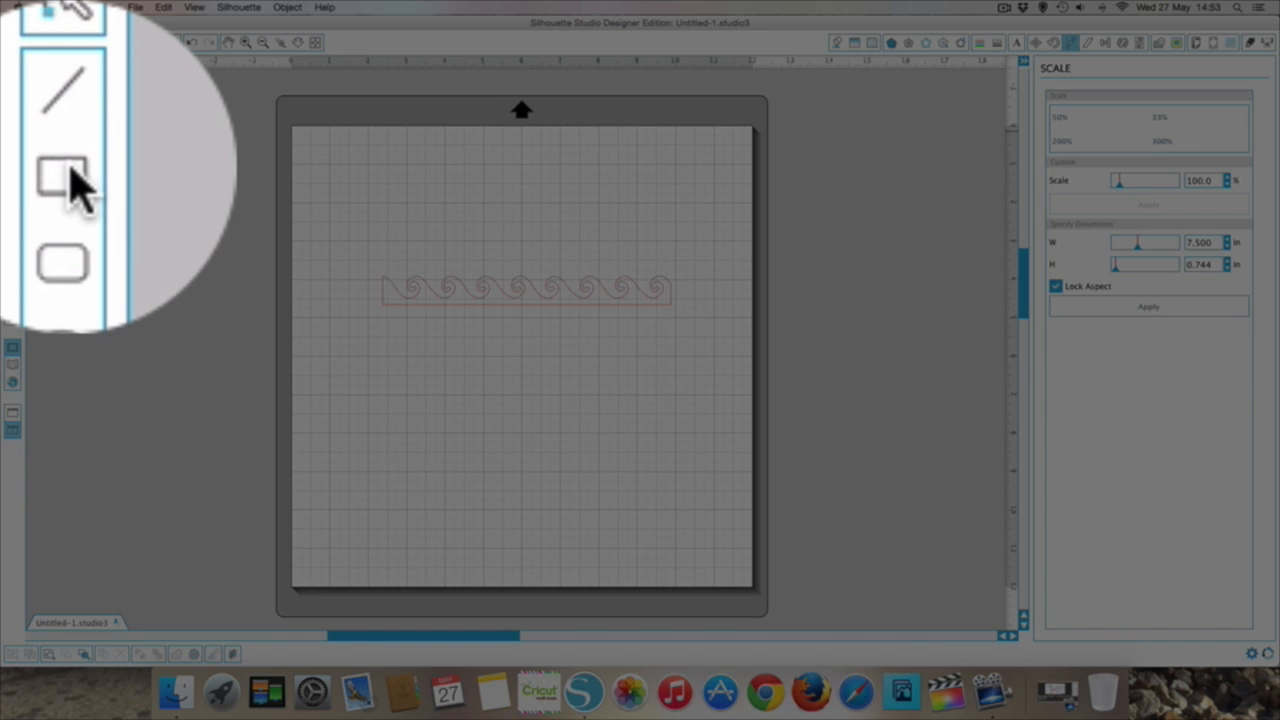
Draw a rectangle about 5.16 in wide by 3.51 in high below the wave strip.
left_click(13, 118)
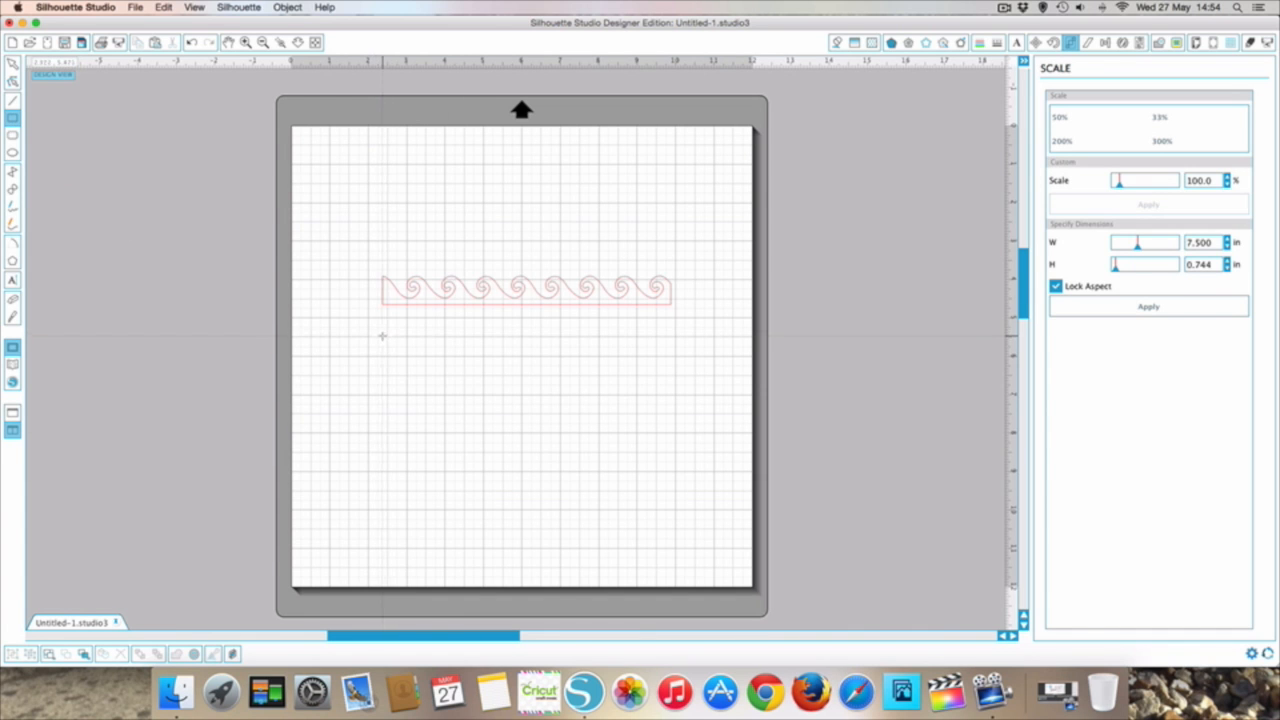
left_click_drag(382, 336, 396, 483)
left_click_drag(515, 472, 580, 471)
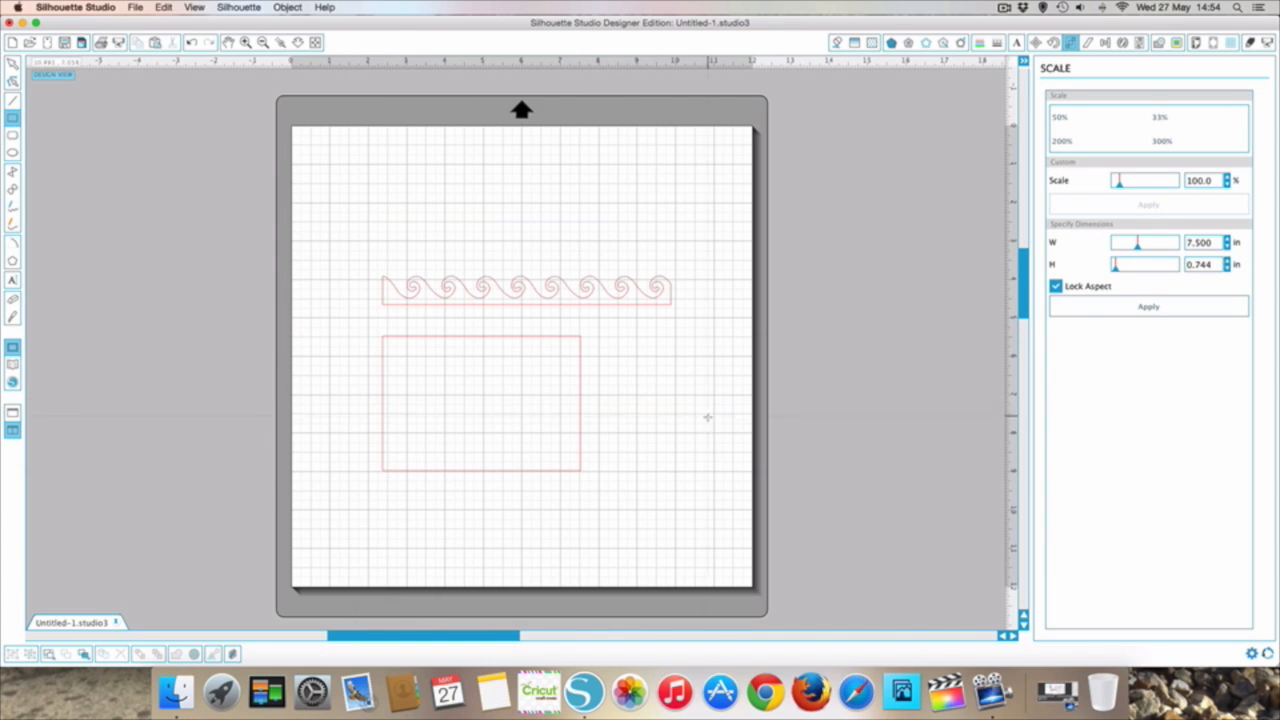
left_click(13, 63)
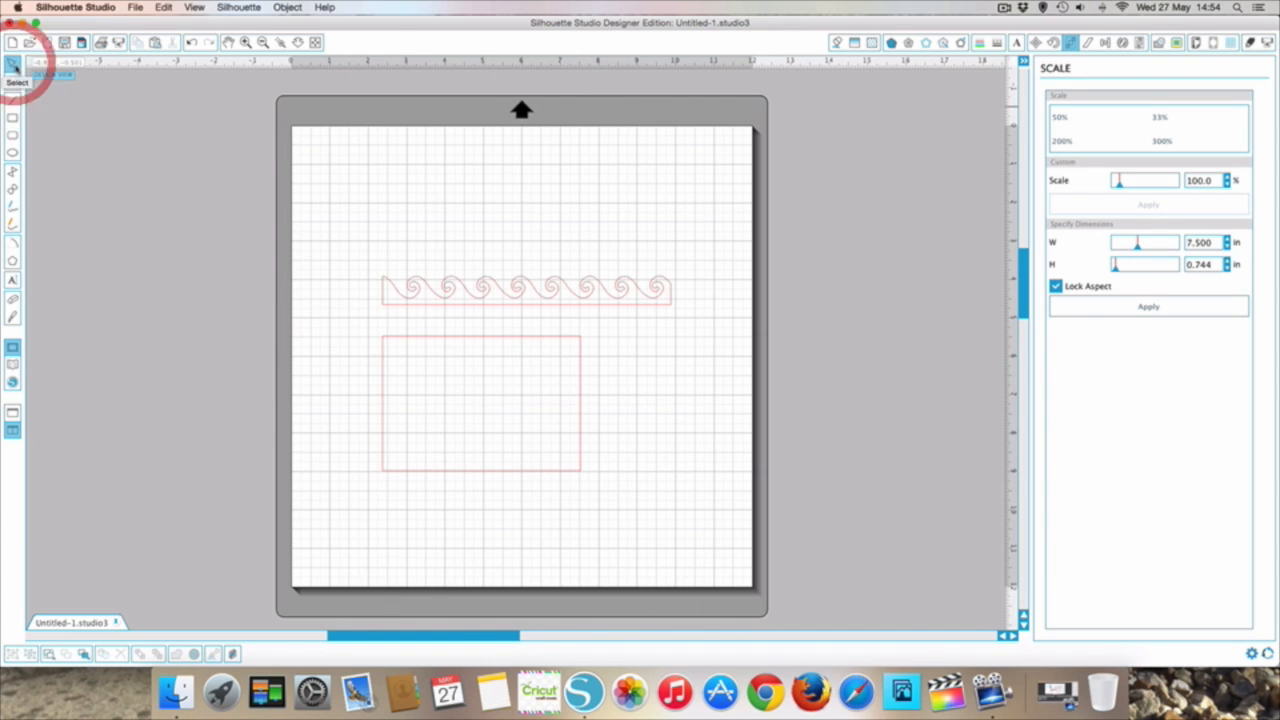
Resize the rectangle to 7.5 in wide by 4 in high with the aspect unlocked, then lock the aspect again.
mouse_move(435, 342)
left_mouse_down()
mouse_move(494, 337)
mouse_move(447, 330)
left_mouse_up()
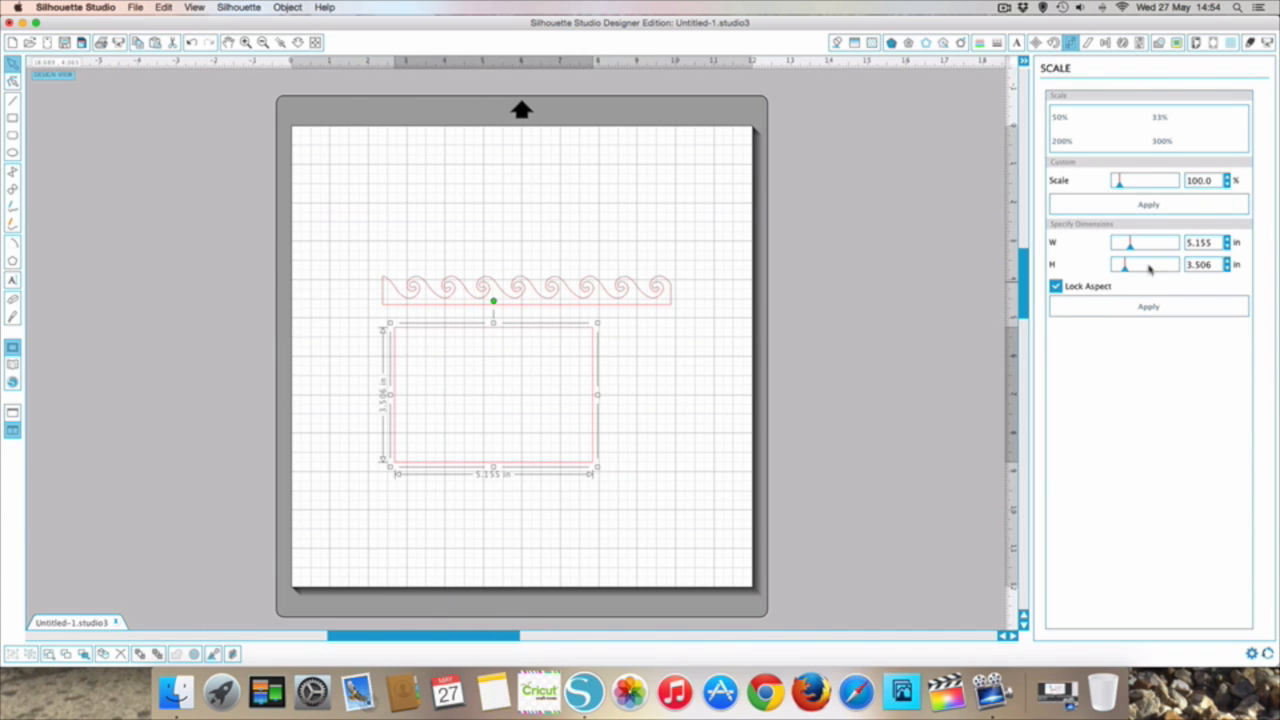
left_click(1056, 287)
left_click_drag(1216, 242, 1130, 250)
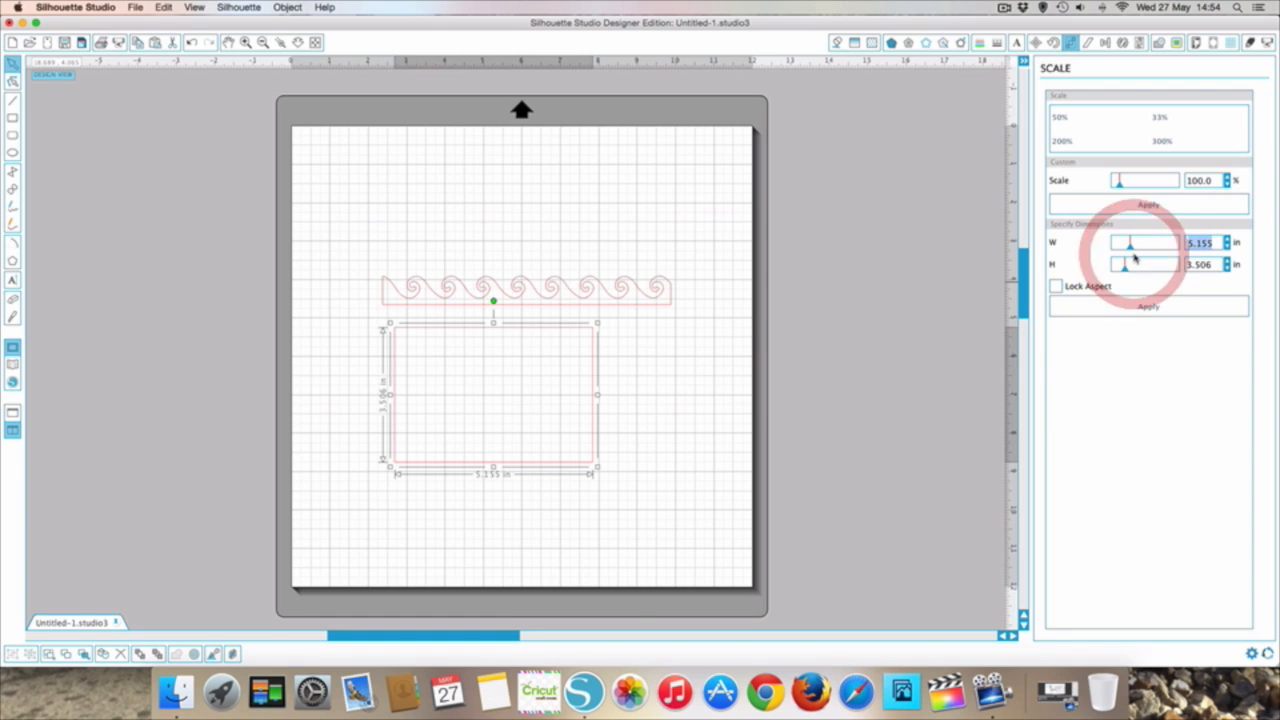
type("7.")
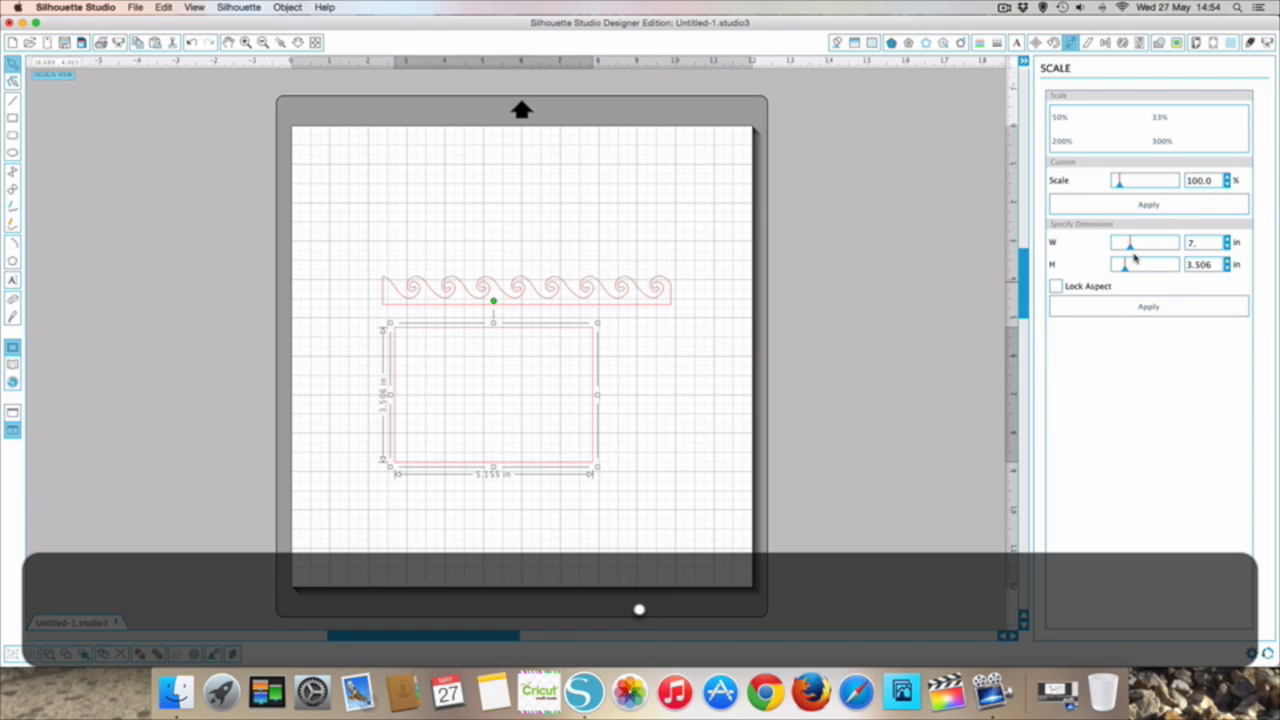
type("5")
left_click_drag(1214, 266, 1153, 267)
type("4")
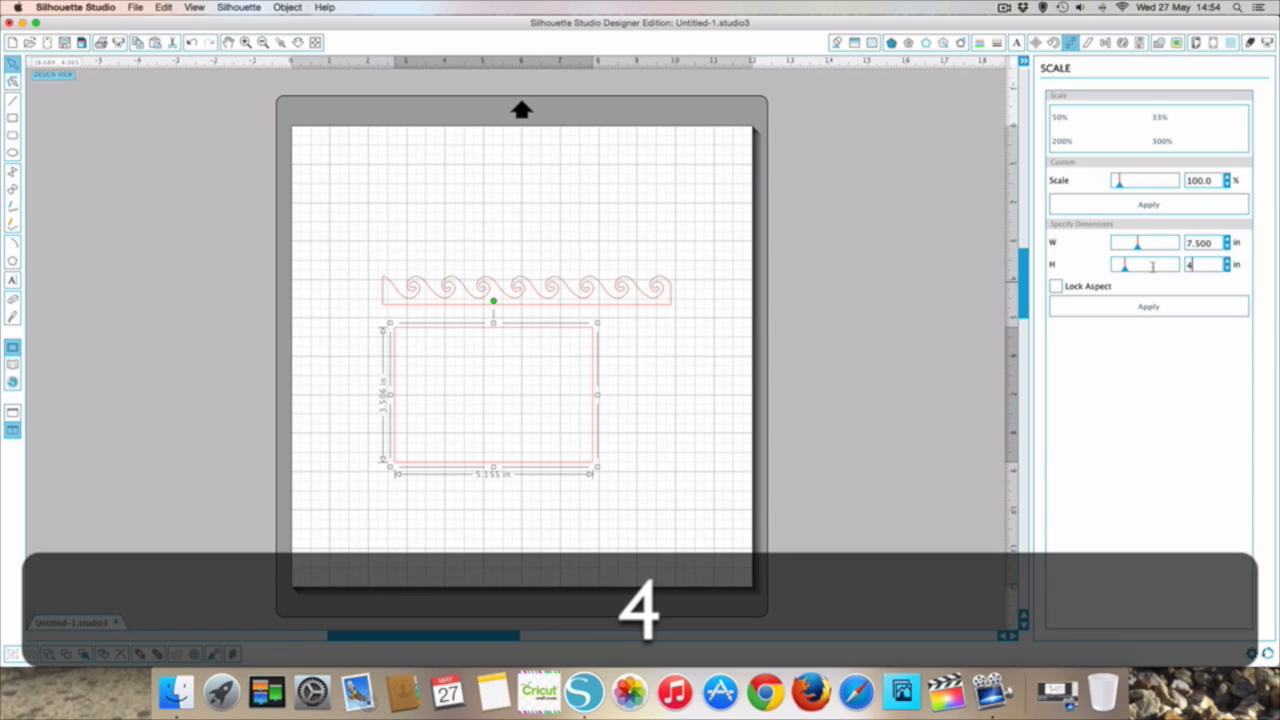
left_click(1107, 338)
left_click(1133, 306)
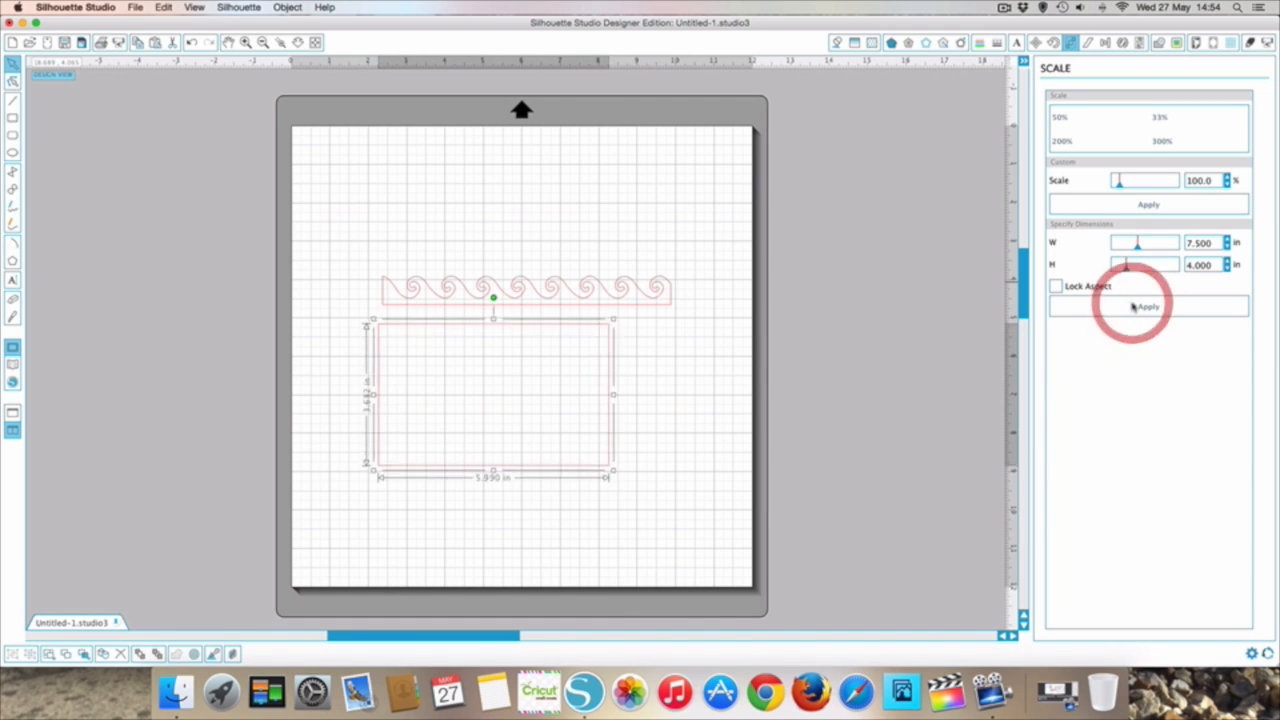
left_click(1057, 287)
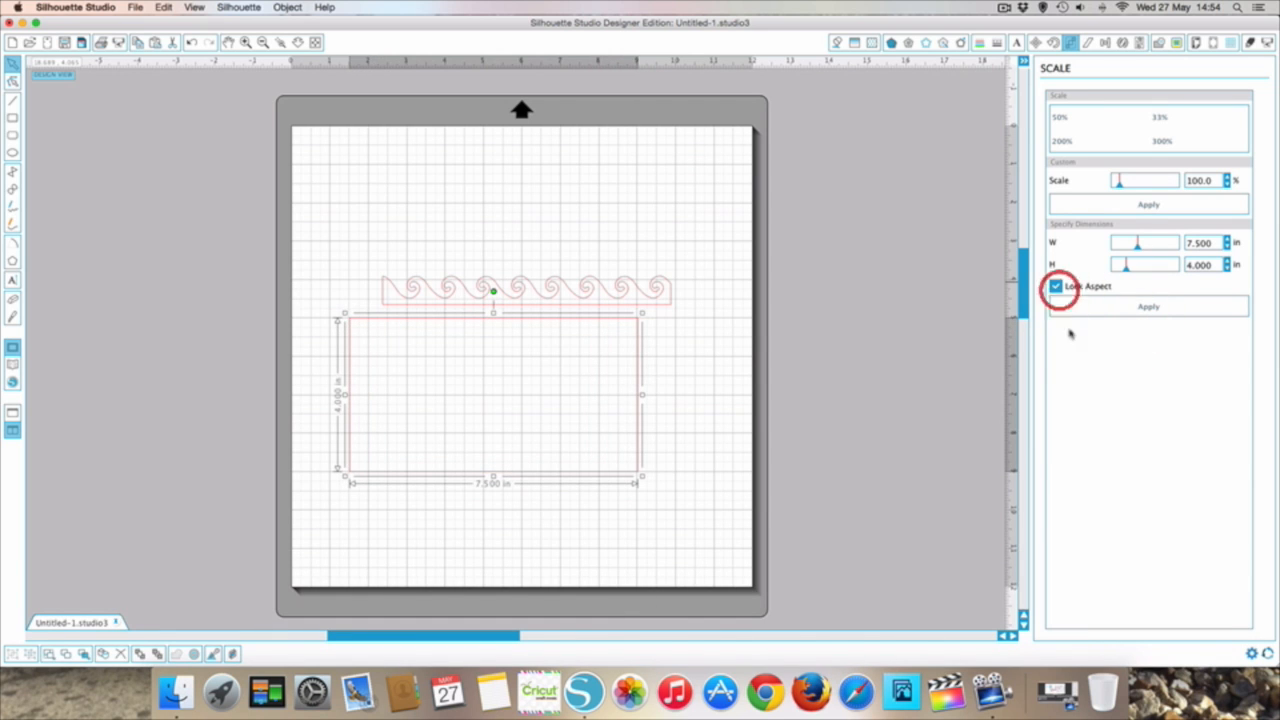
left_click(530, 428)
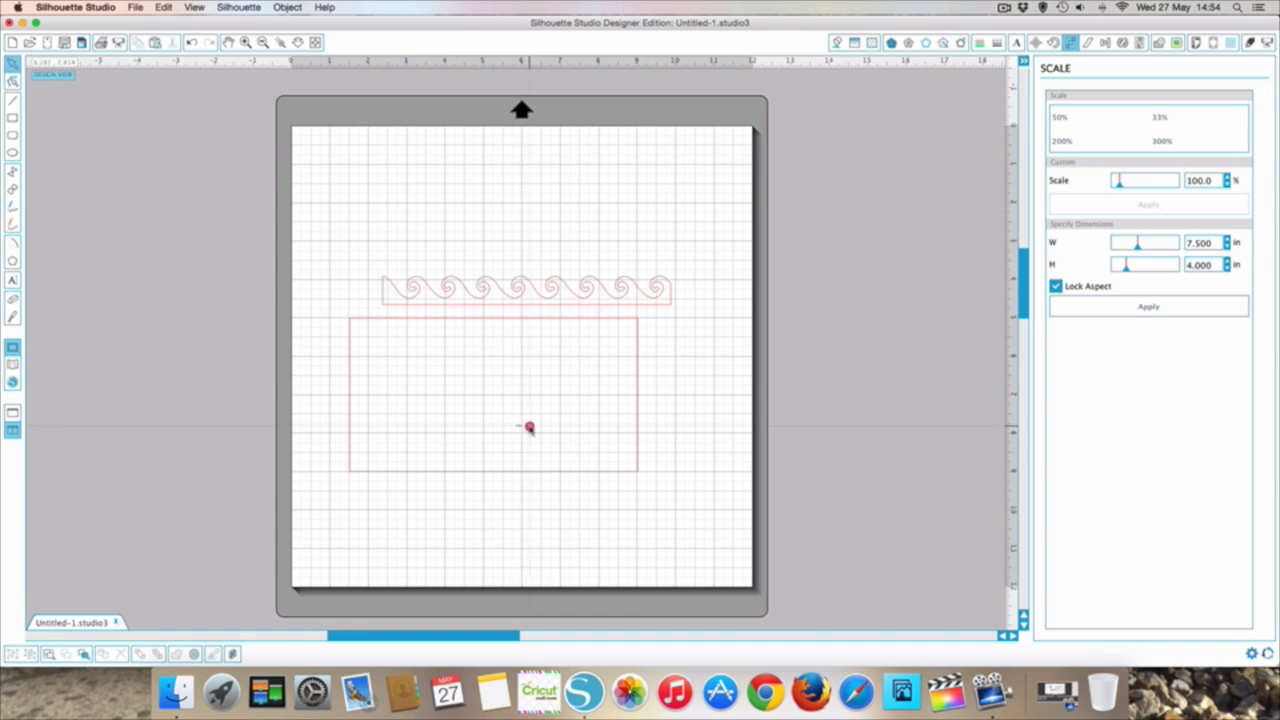
Move the rectangle directly beneath the wave strip so their side edges roughly line up.
left_click_drag(554, 322, 584, 317)
left_click(585, 316)
left_click(320, 398)
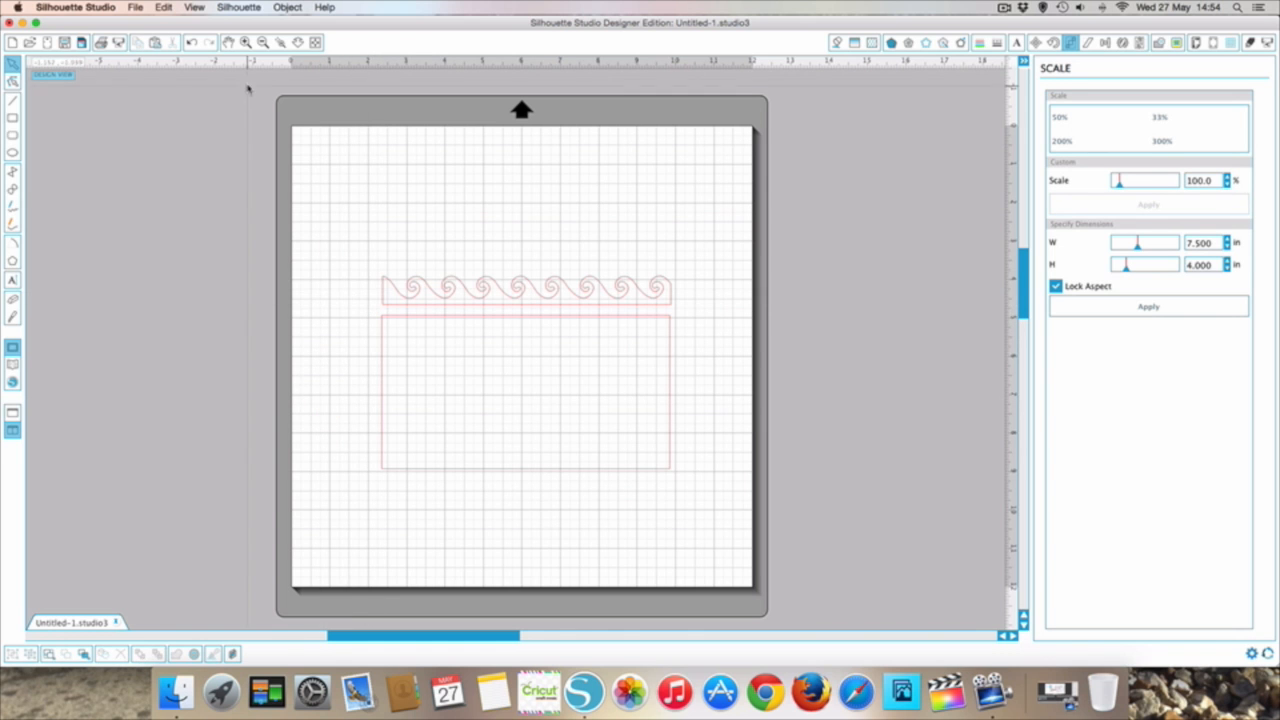
Select the wave strip and rectangle together and align their centers horizontally.
left_click(245, 42)
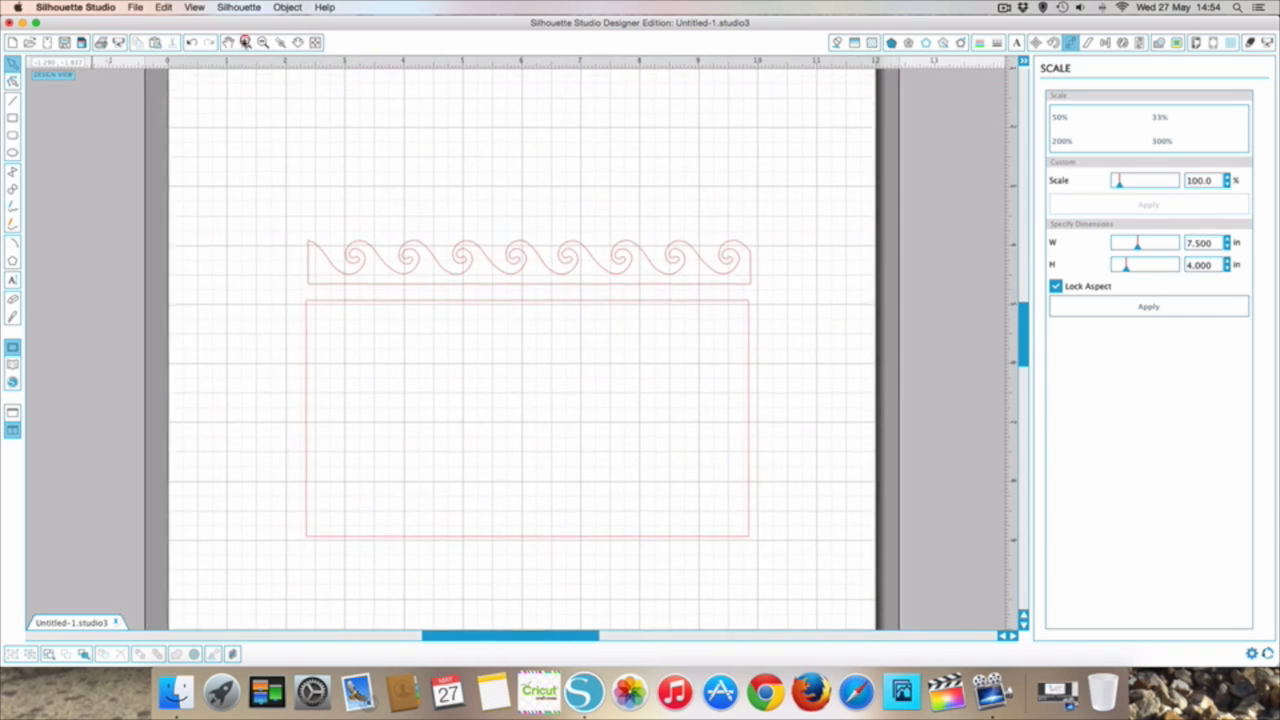
left_click(244, 43)
left_click(244, 43)
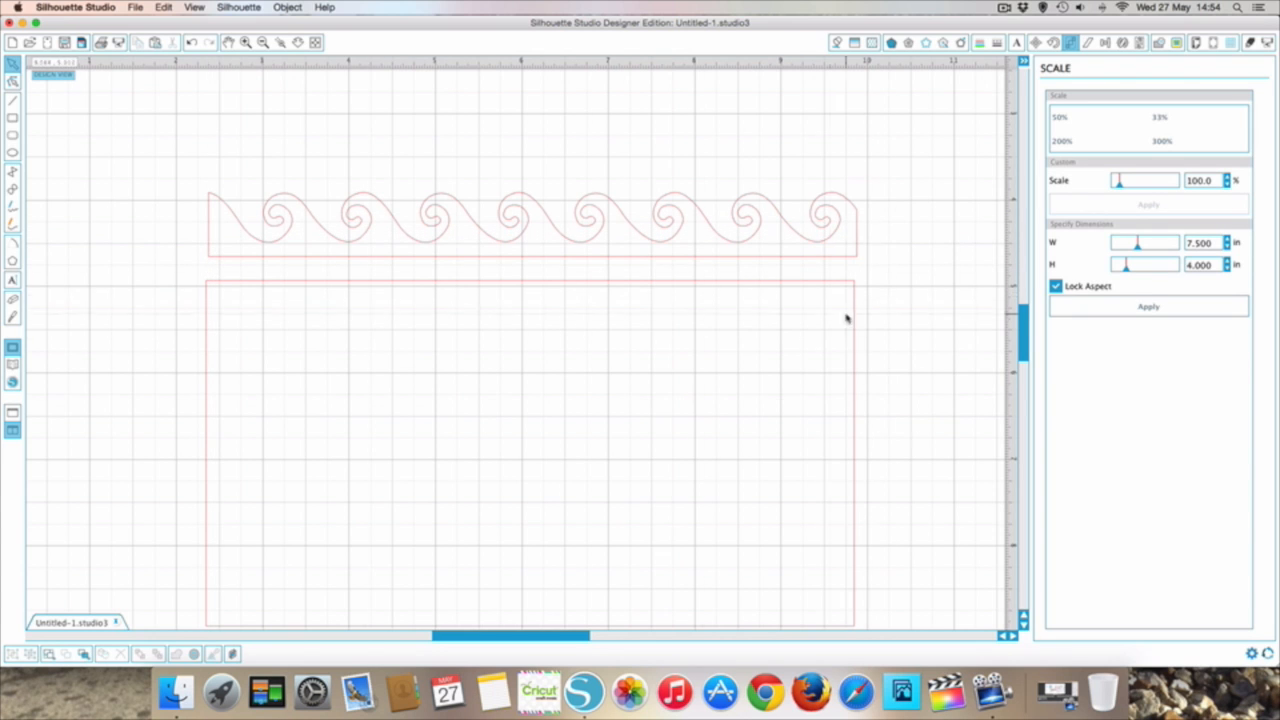
left_click_drag(134, 133, 812, 632)
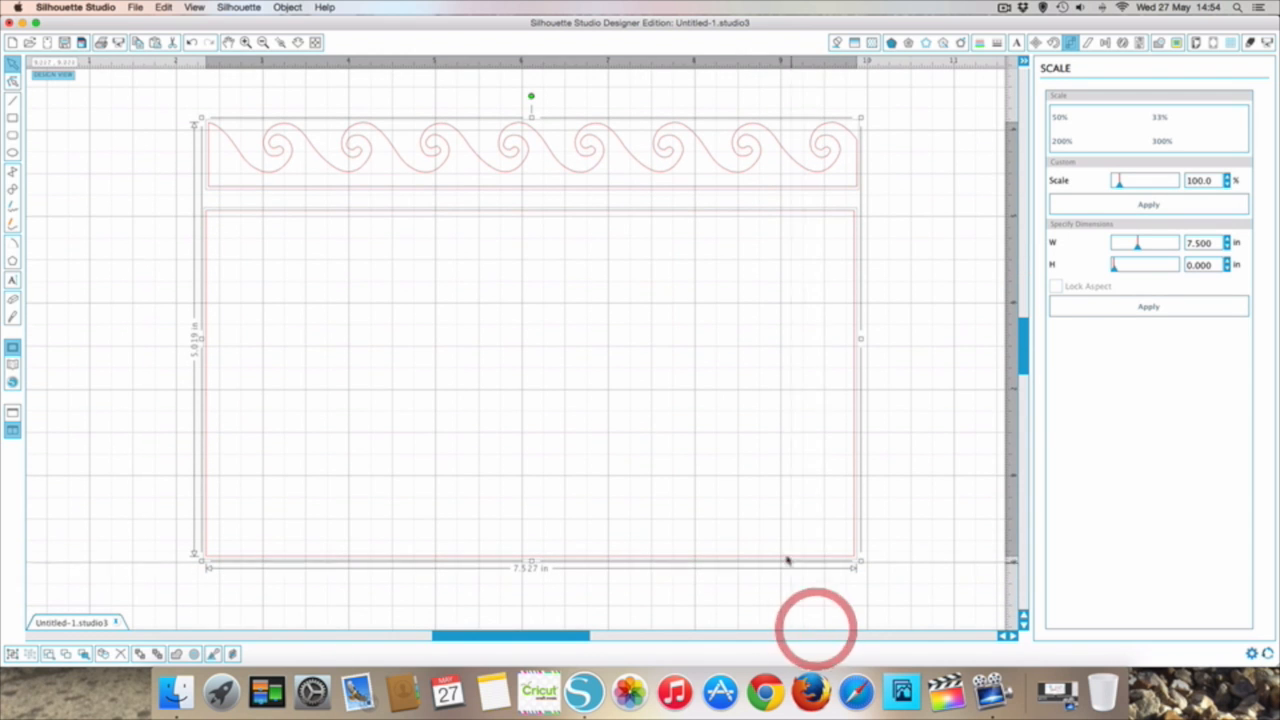
left_click(1107, 41)
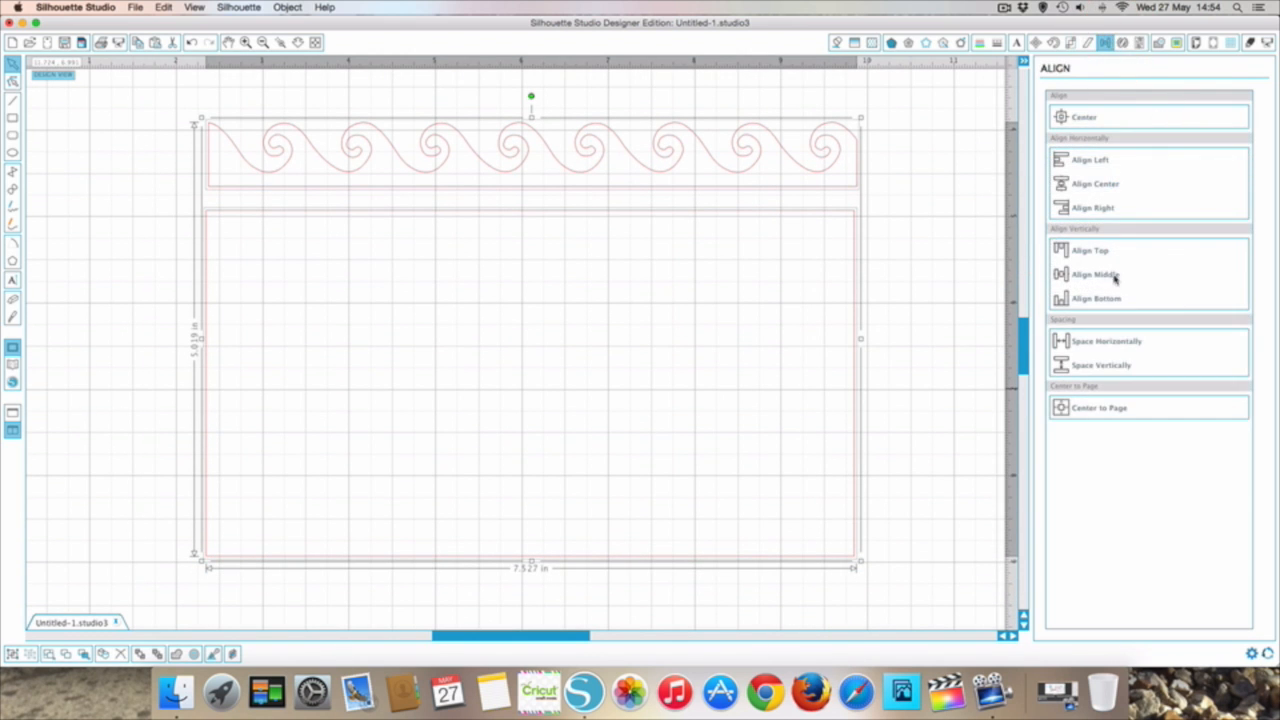
left_click(1079, 186)
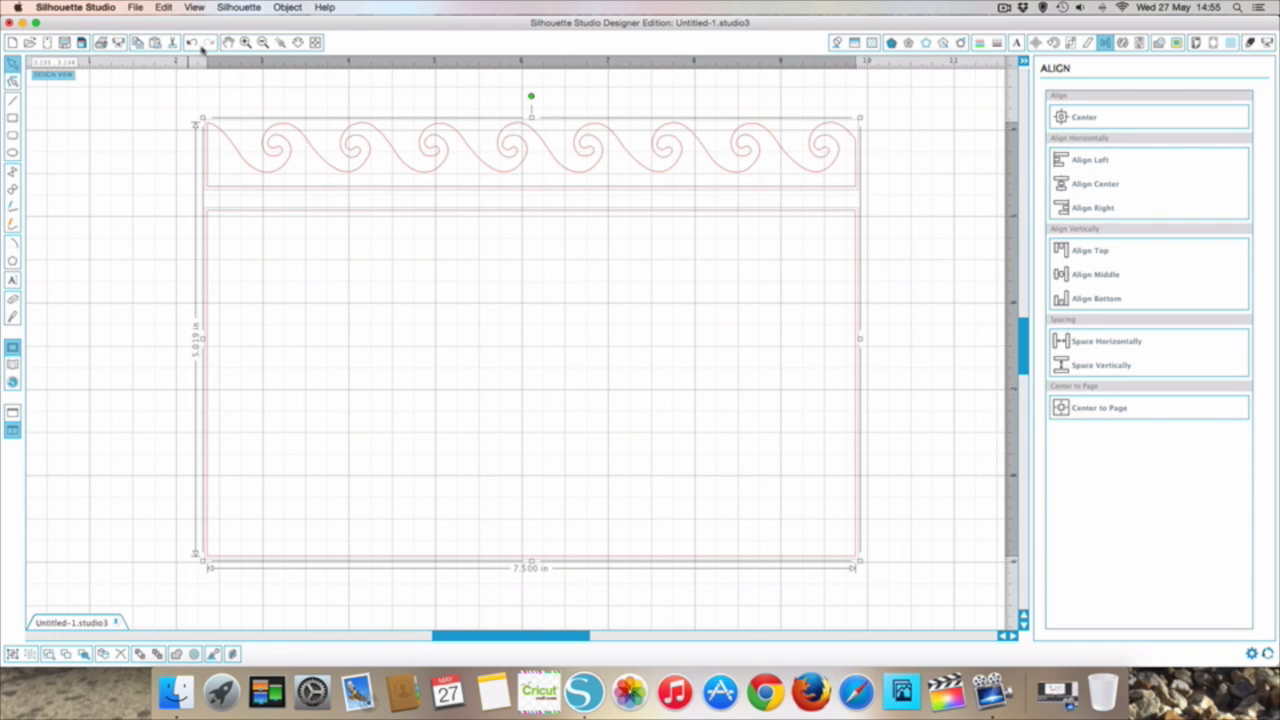
Shift the rectangle left out of line with the wave strip and realign both shapes by their horizontal centers.
left_click(189, 75)
left_click_drag(233, 213, 134, 212)
left_click_drag(106, 109, 477, 437)
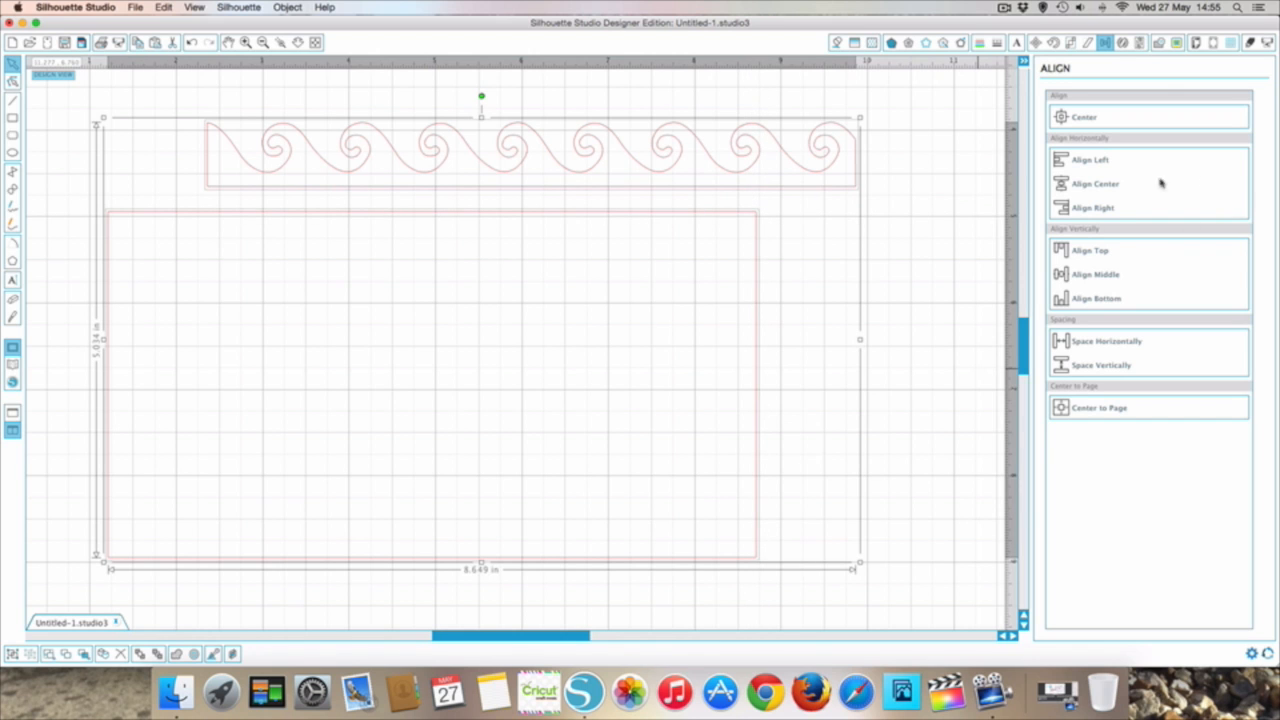
left_click(1094, 183)
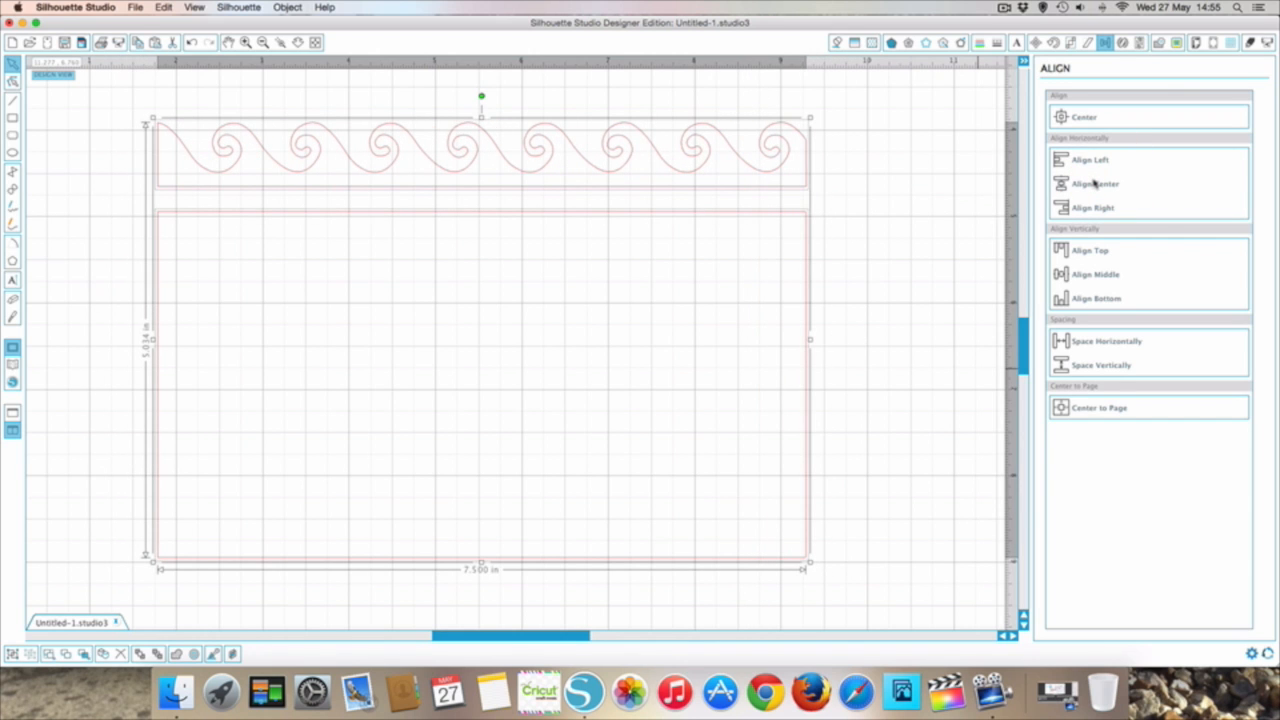
Select only the rectangle and nudge it up until its top edge meets the base of the wave strip.
scroll(788, 224, "right", 2)
left_click(743, 215)
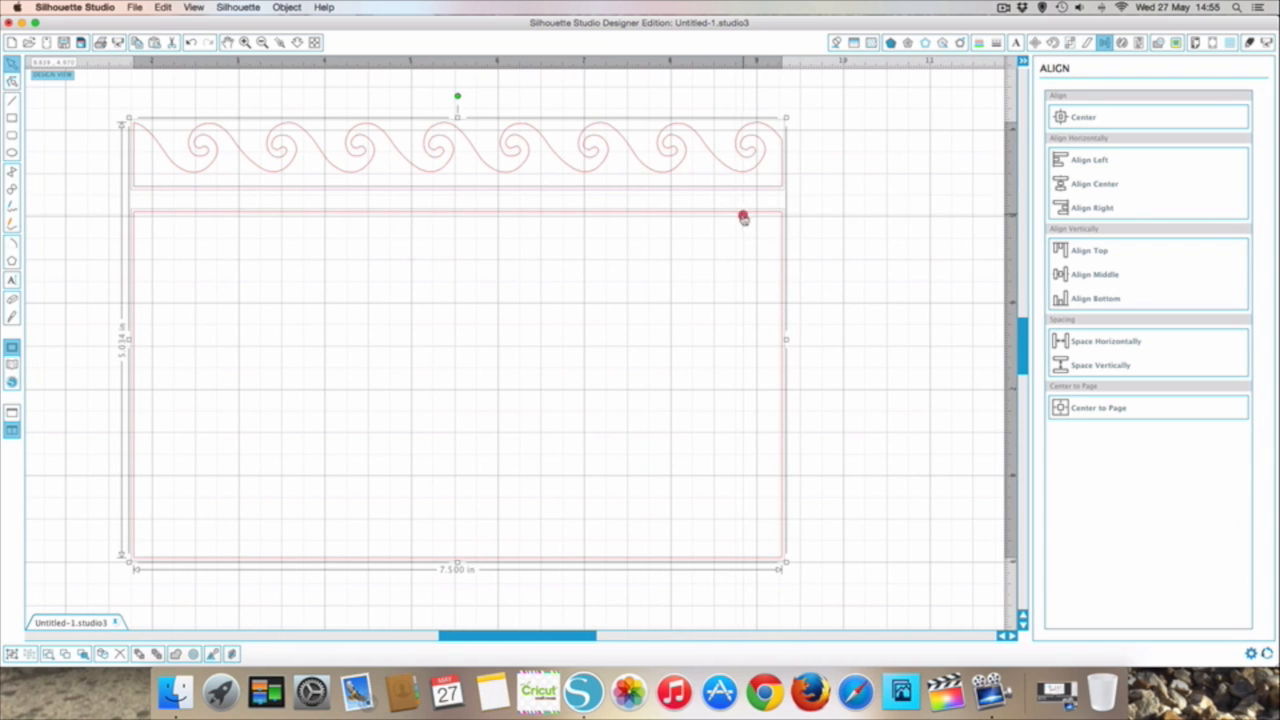
left_click(819, 211)
left_click(688, 212)
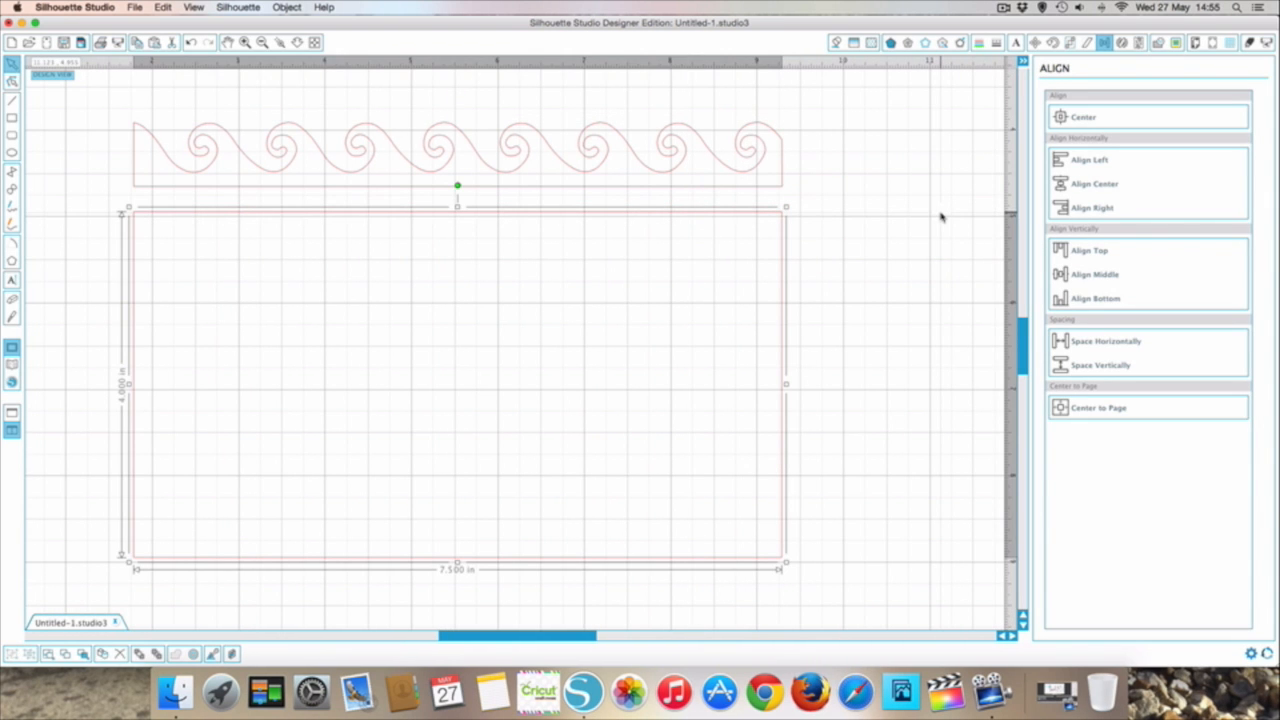
key("Up")
key("Up")
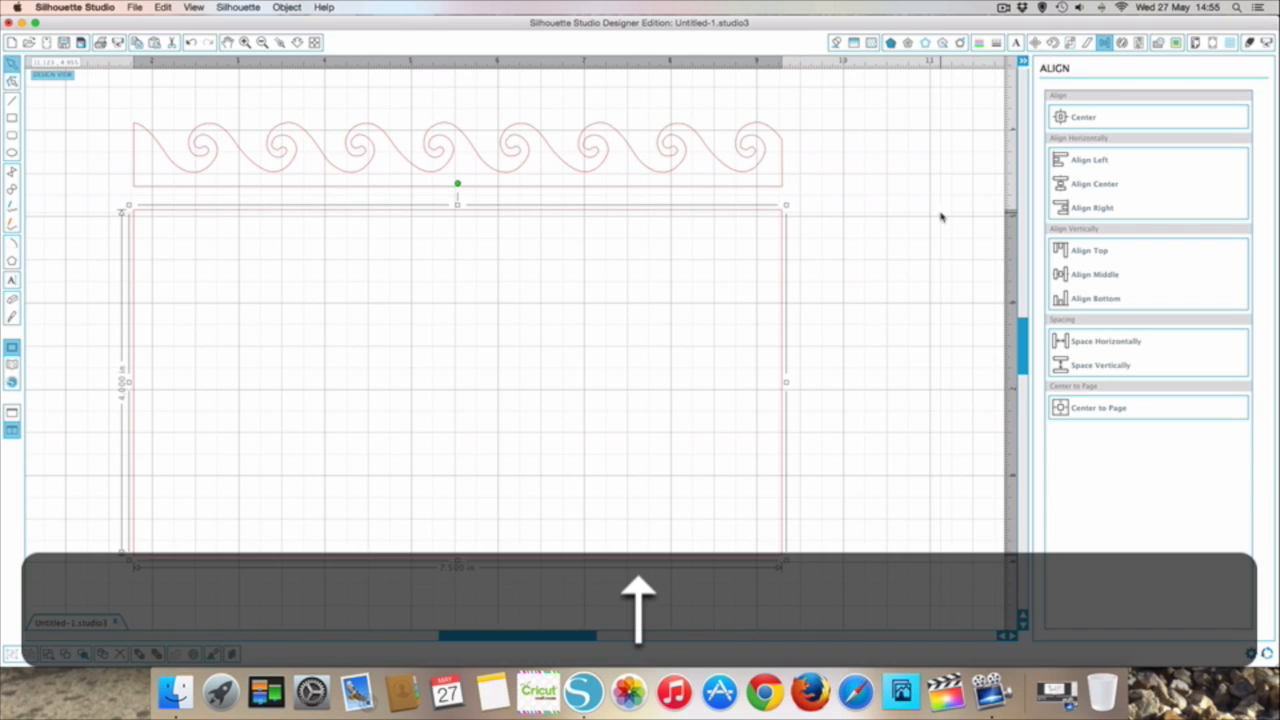
key("Up")
key("Up")
key("Up")
key("Up")
key("Up")
key("Up")
key("Up")
key("Up")
key("Up")
key("Up")
key("Up")
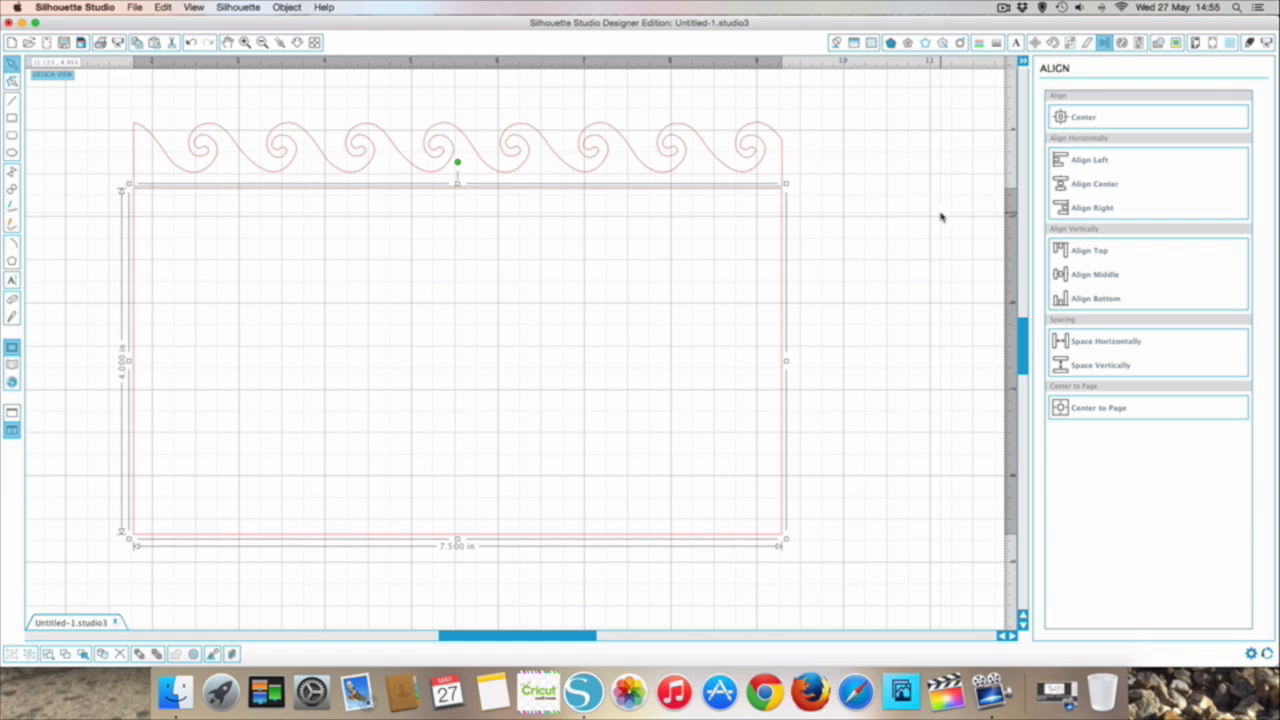
Nudge the rectangle down to leave a thin gap beneath the wave strip, and deselect it.
key("Down")
key("Down")
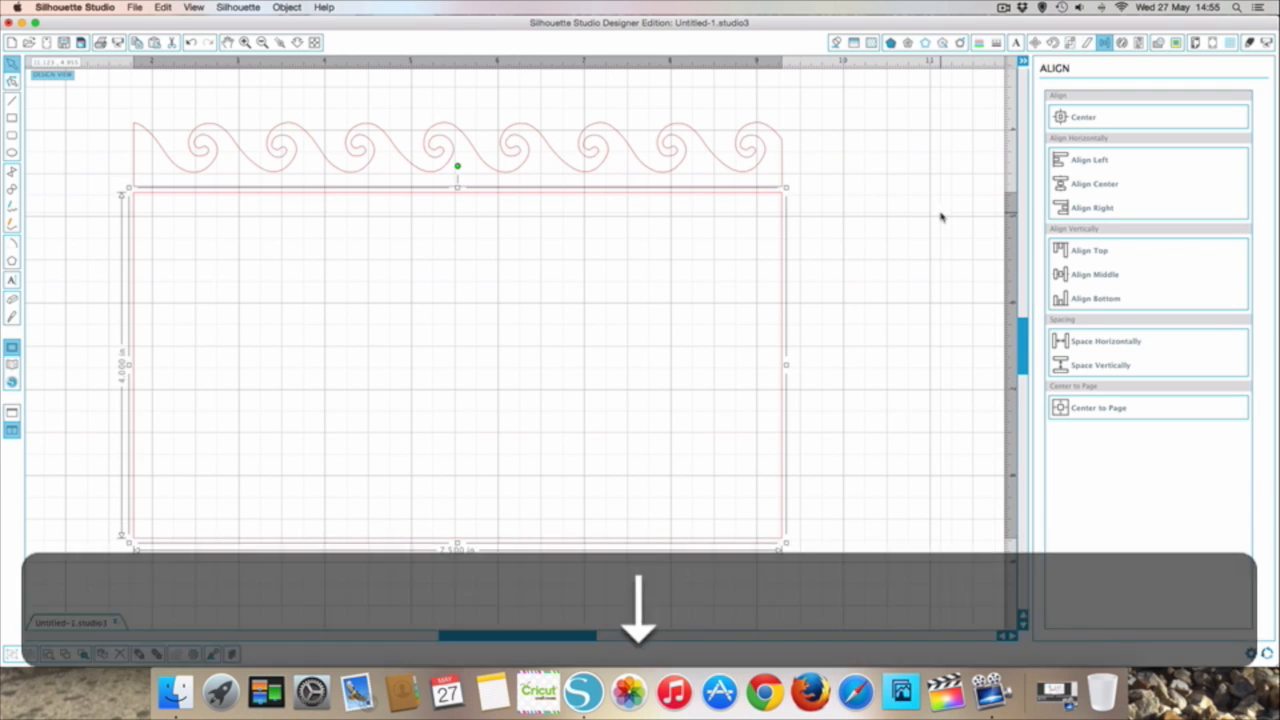
left_click(921, 143)
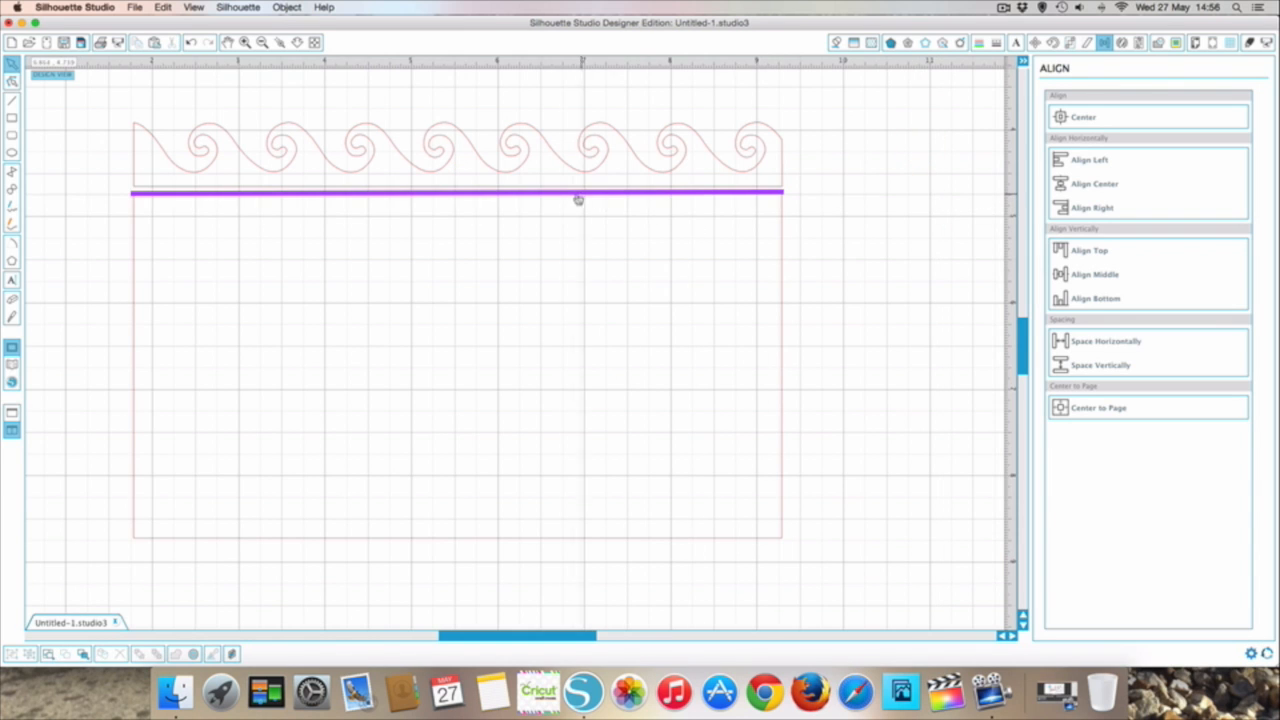
left_click_drag(403, 197, 387, 190)
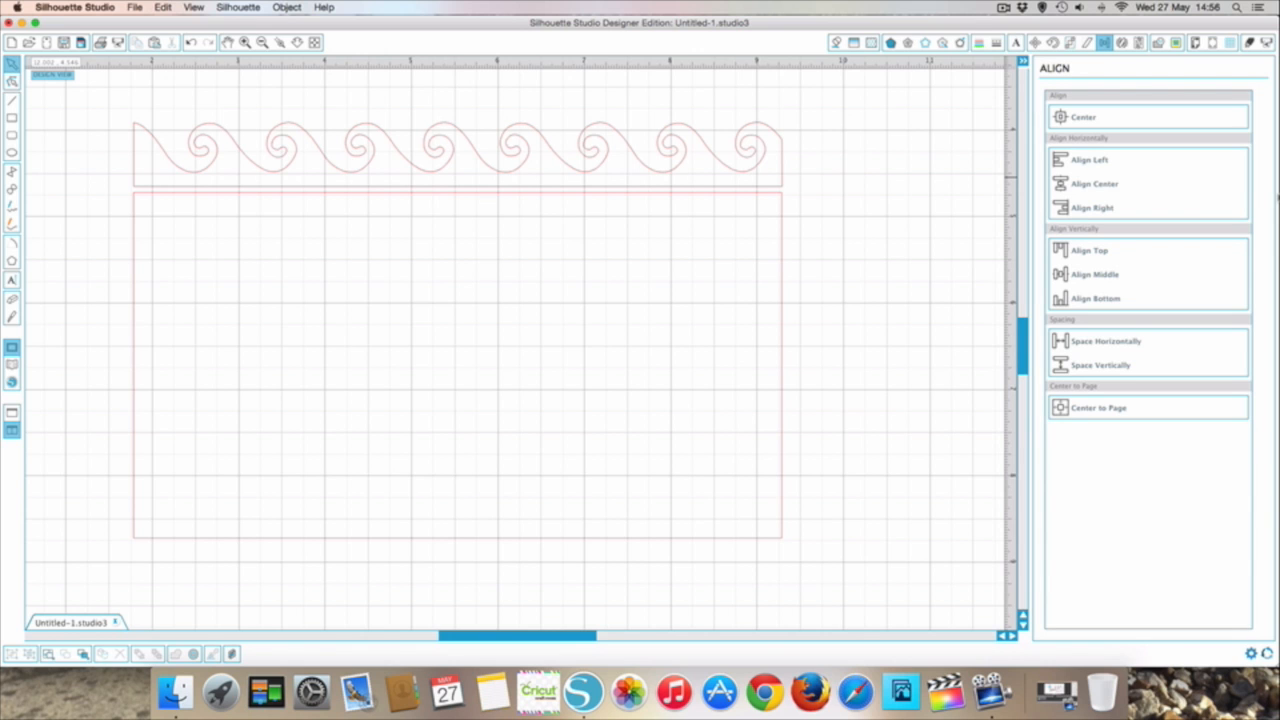
key("Up")
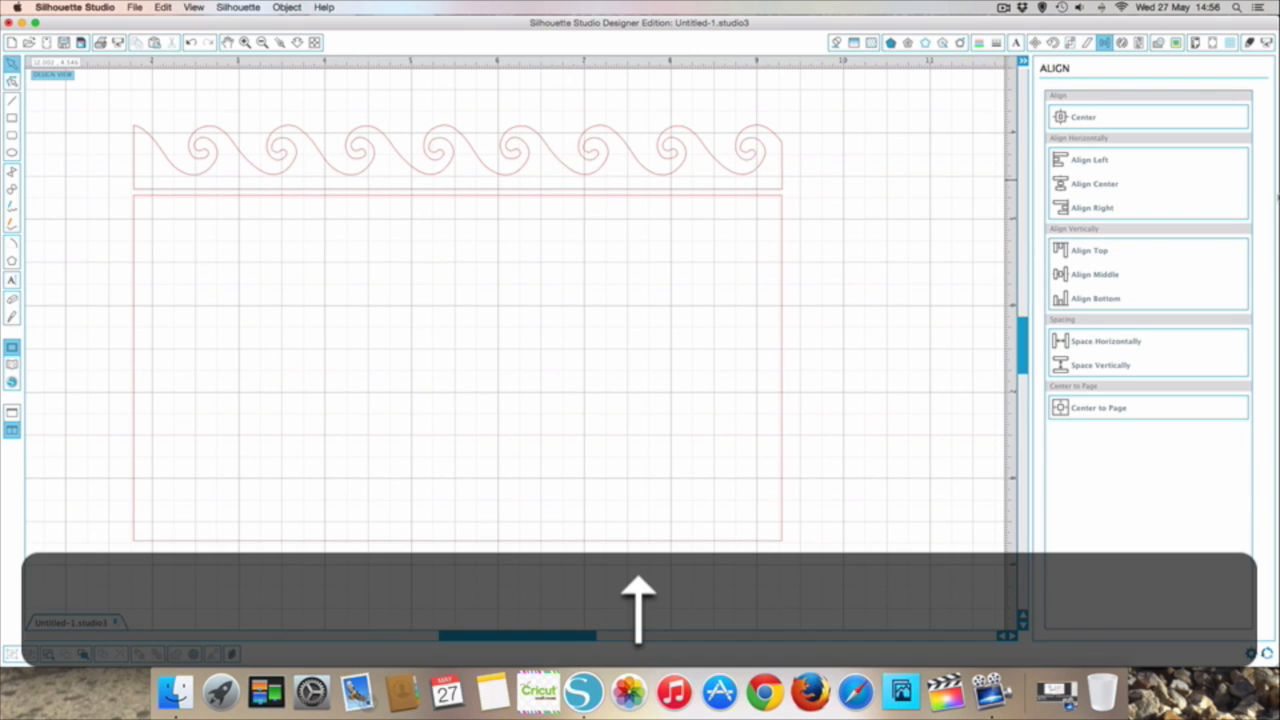
Nudge the rectangle up until its top edge overlaps the base of the wave strip, and deselect it.
left_click(780, 246)
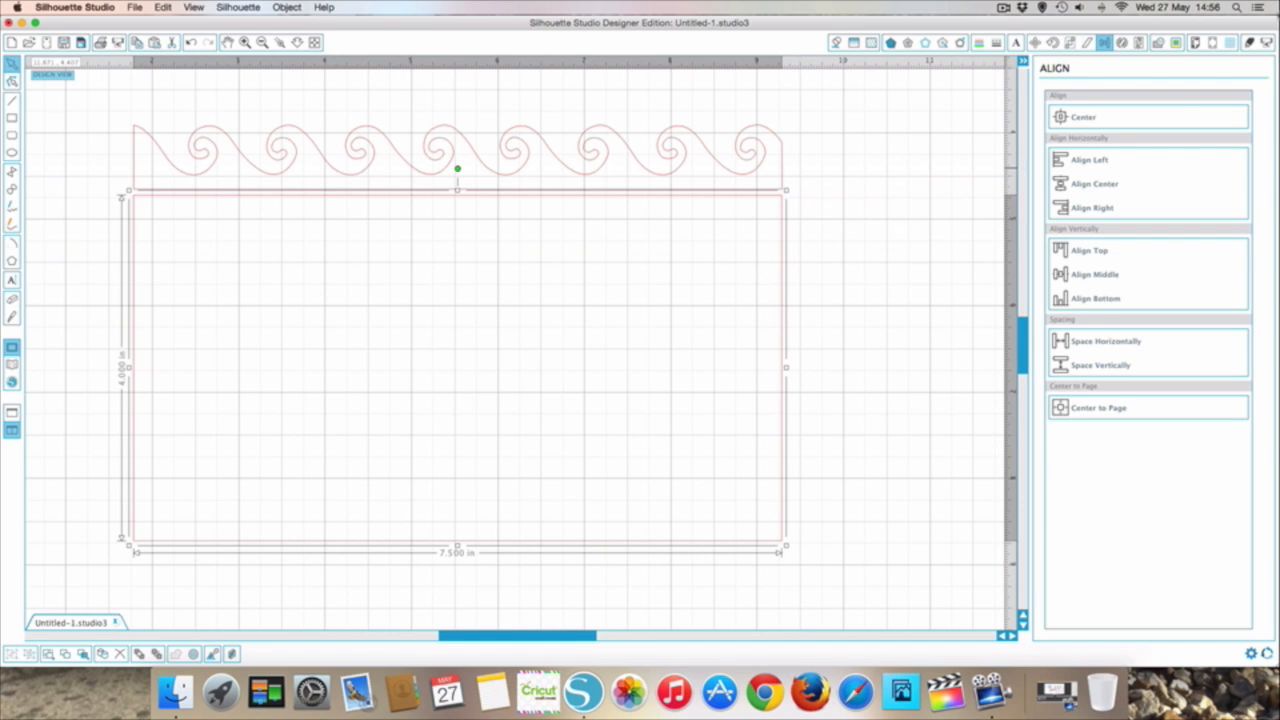
key("Up")
key("Up")
key("Up")
key("Up")
key("Up")
key("Up")
key("Up")
key("Up")
key("Up")
key("Up")
key("Up")
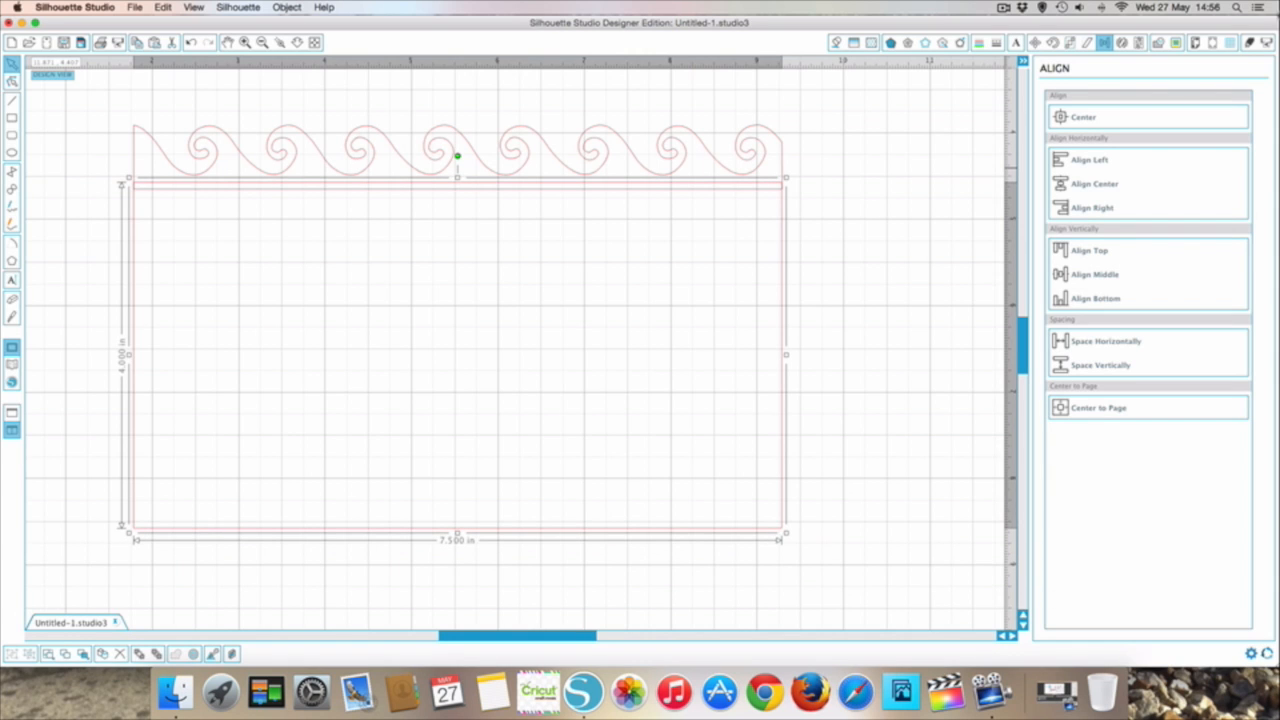
key("Up")
key("Up")
key("Up")
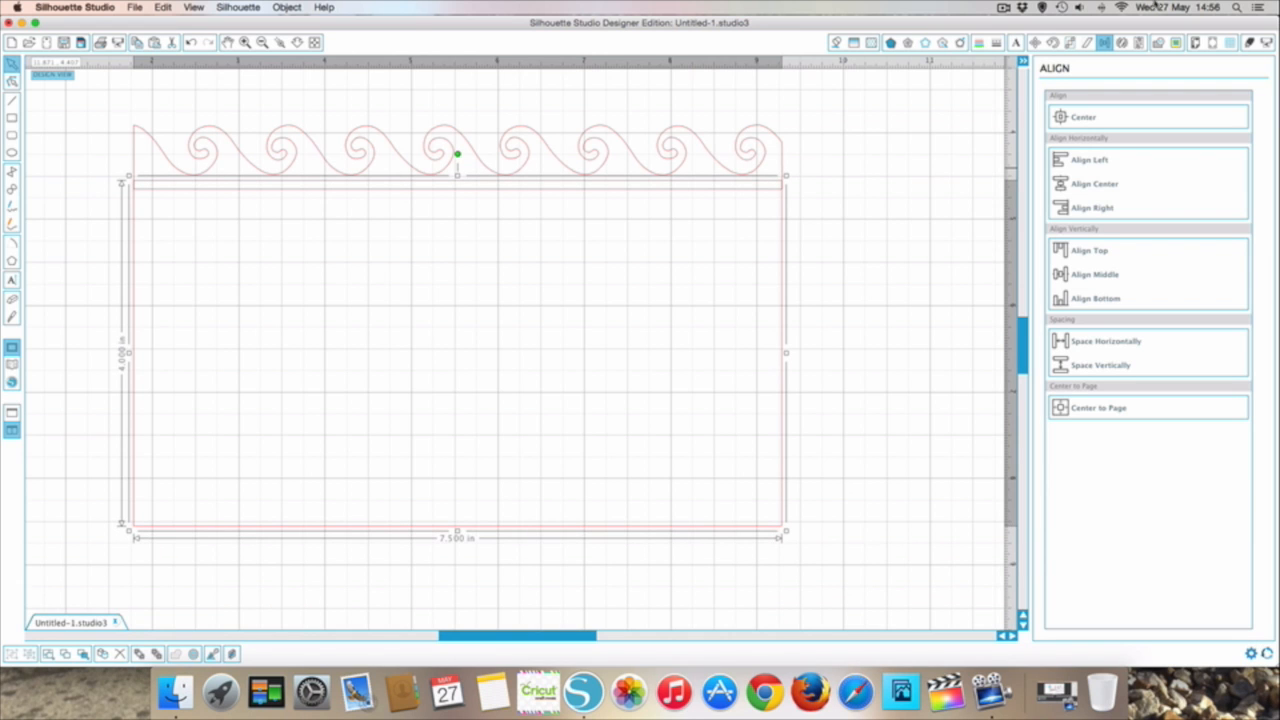
left_click(827, 172)
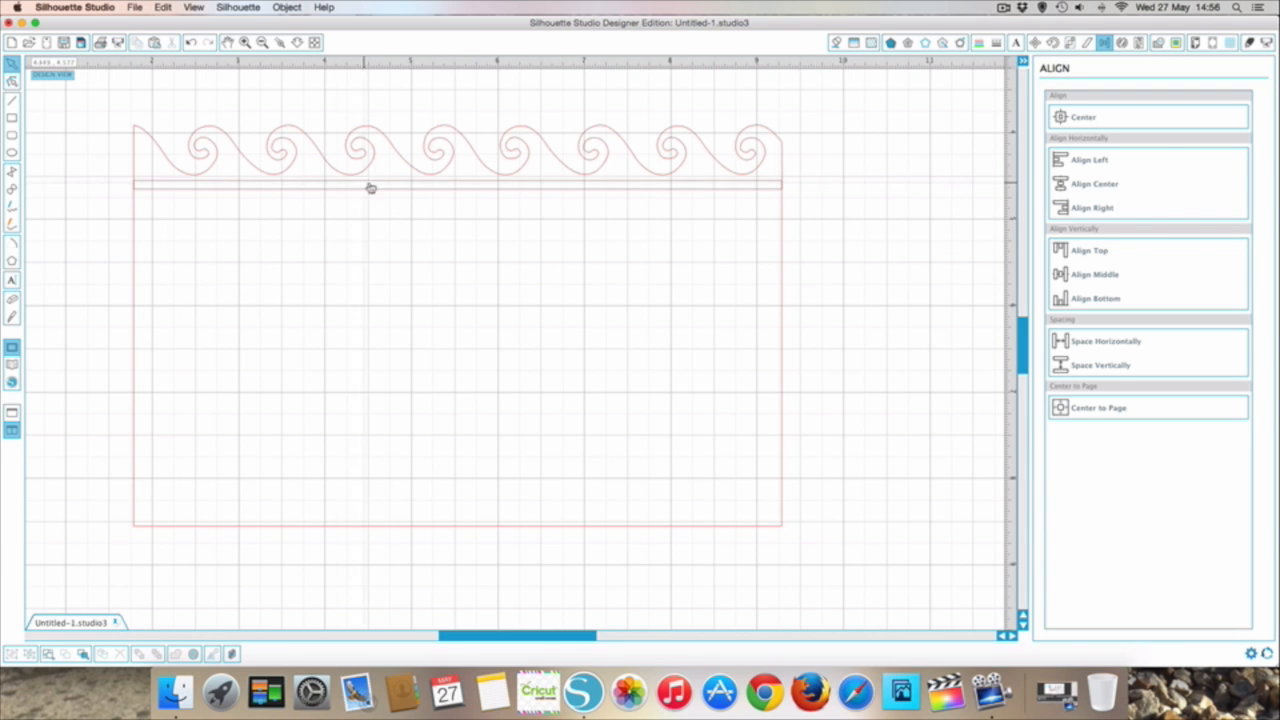
Select the overlapping wave strip and rectangle together and weld them into one shape.
scroll(421, 346, "up", 1)
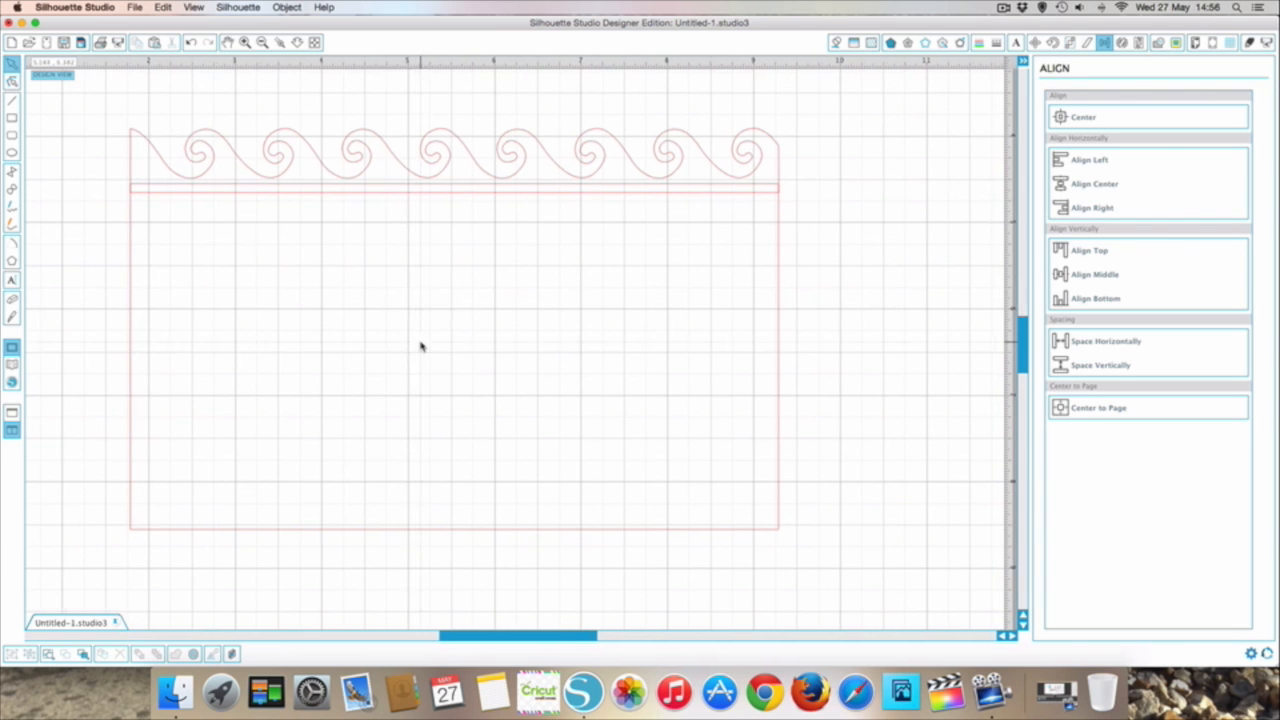
scroll(91, 135, "left", 1)
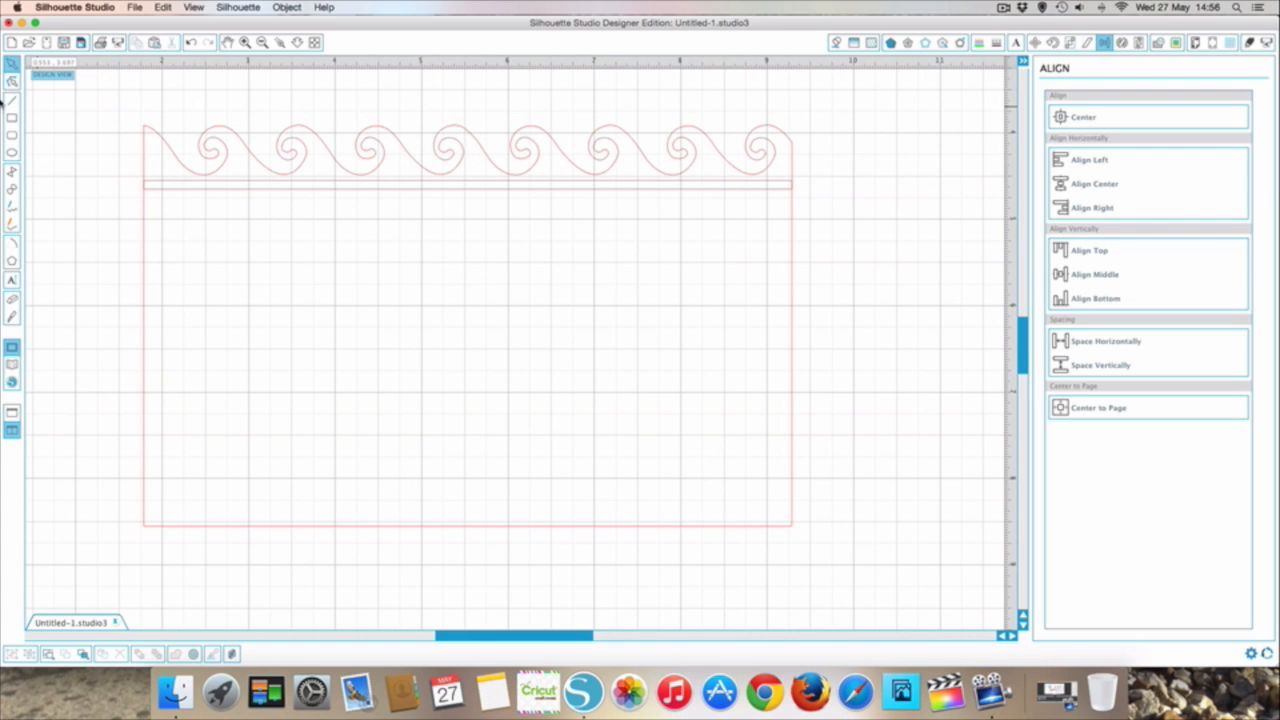
left_click_drag(104, 100, 752, 570)
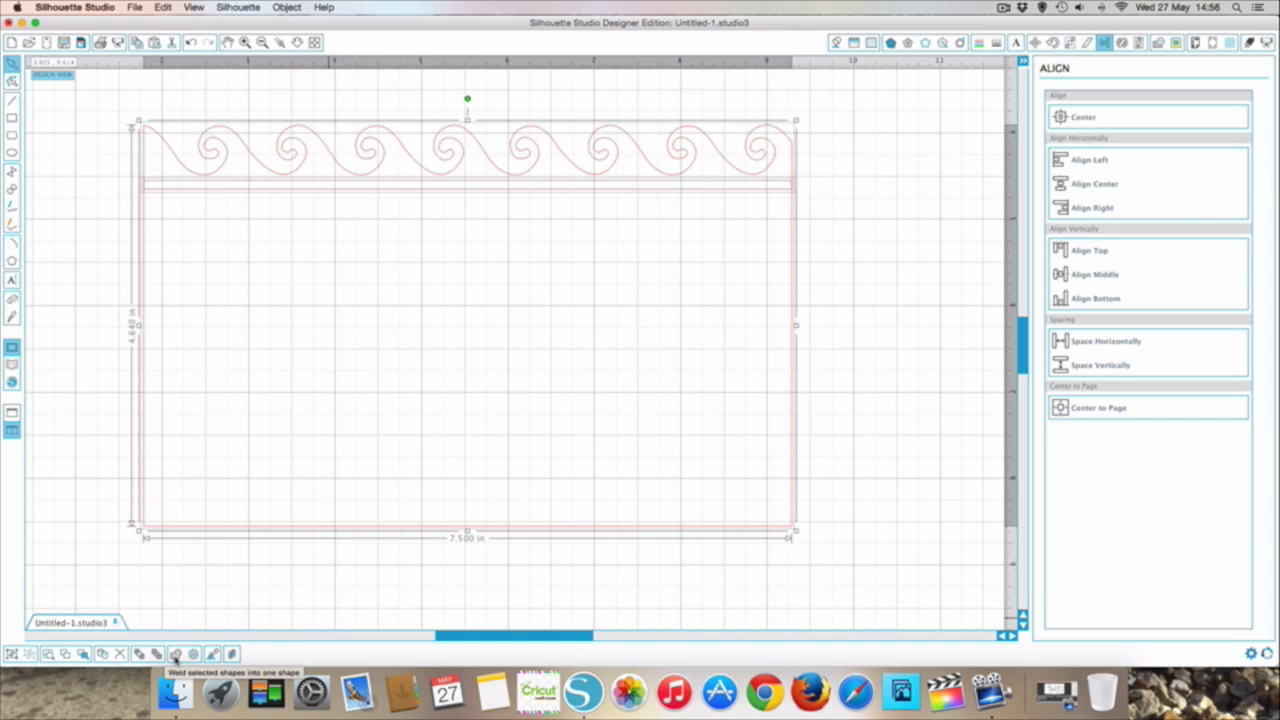
left_click(175, 653)
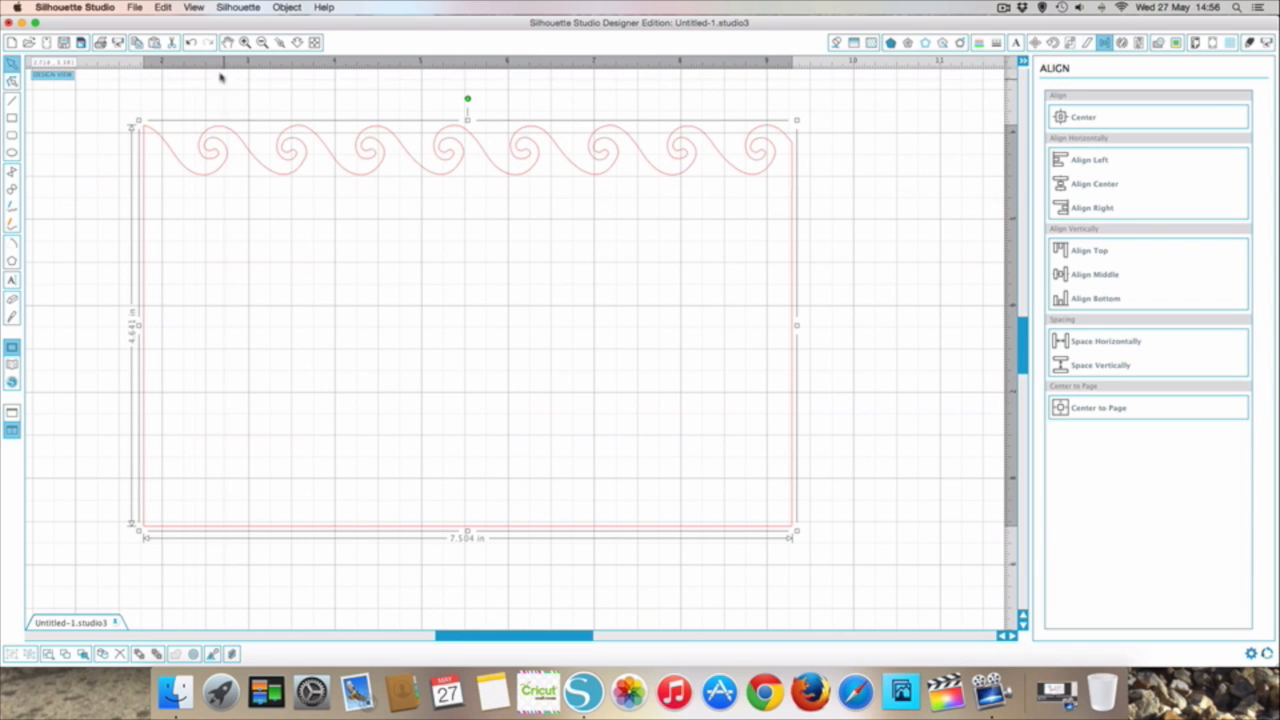
left_click(918, 247)
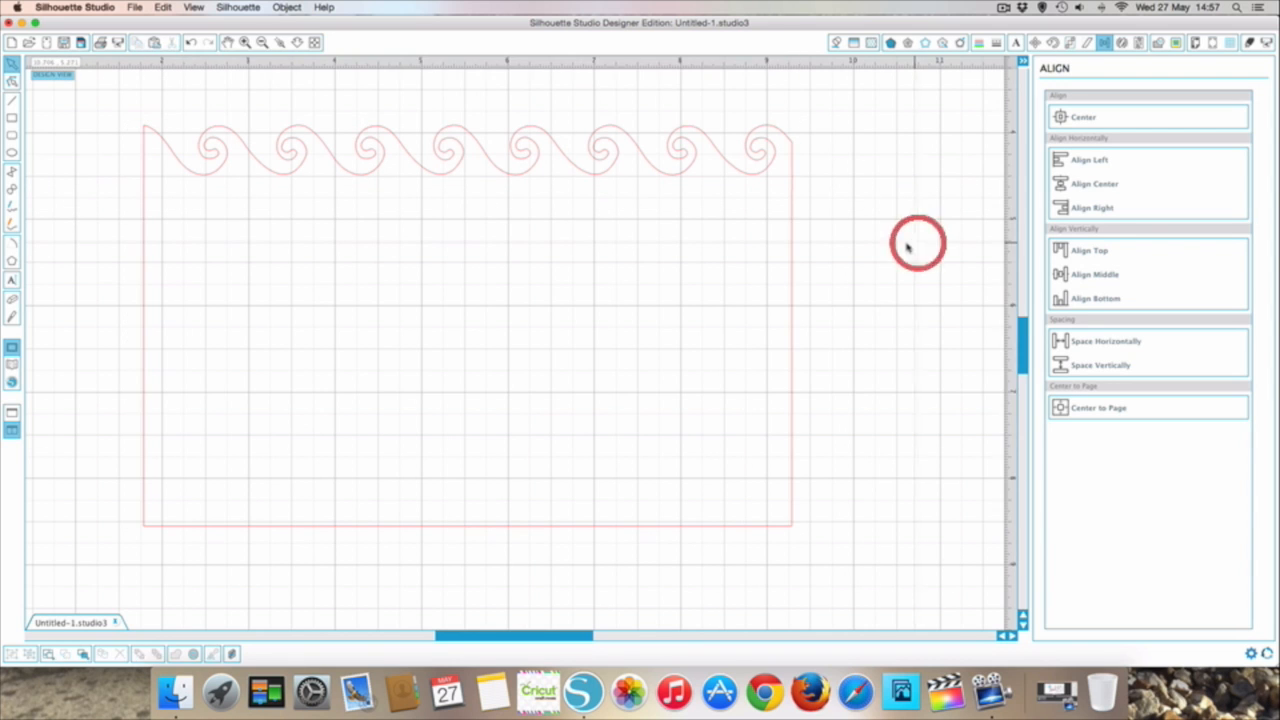
Delete the welded wave-topped panel from the page.
scroll(169, 291, "left", 6)
left_click(474, 186)
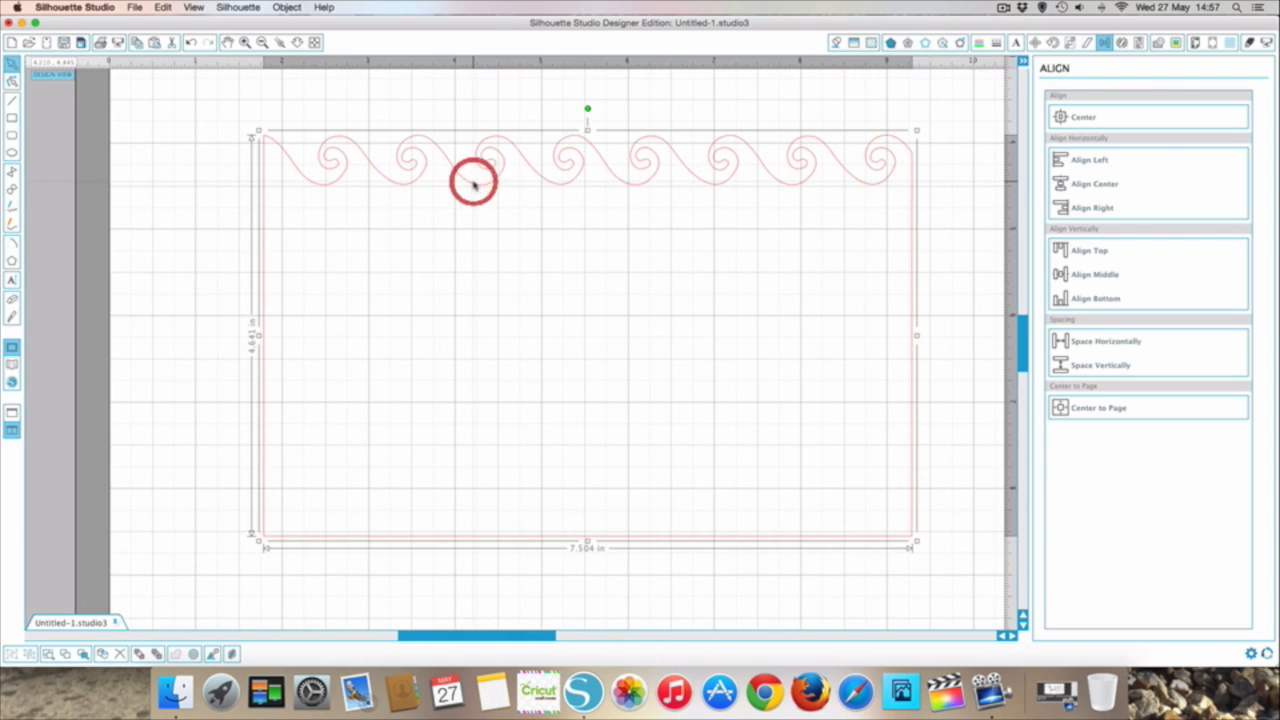
key("Return")
key("BackSpace")
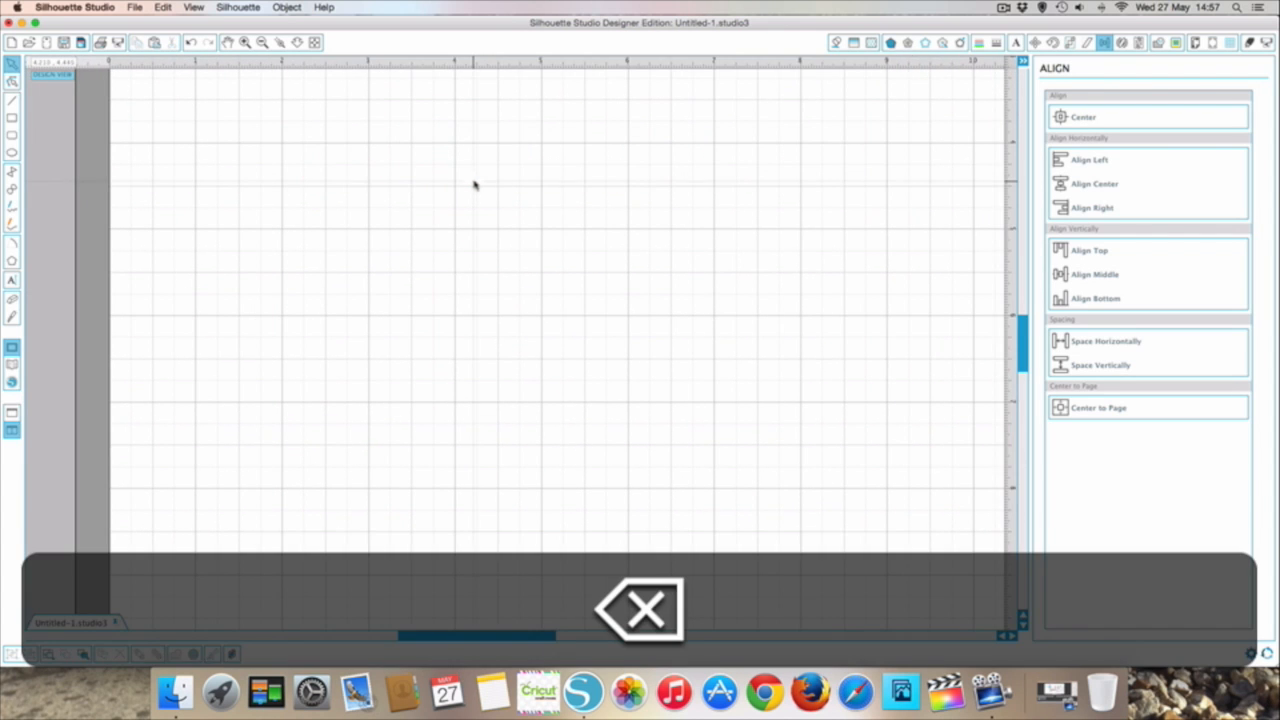
Bring the scalloped lace border from the library onto the page and select it.
left_click(11, 367)
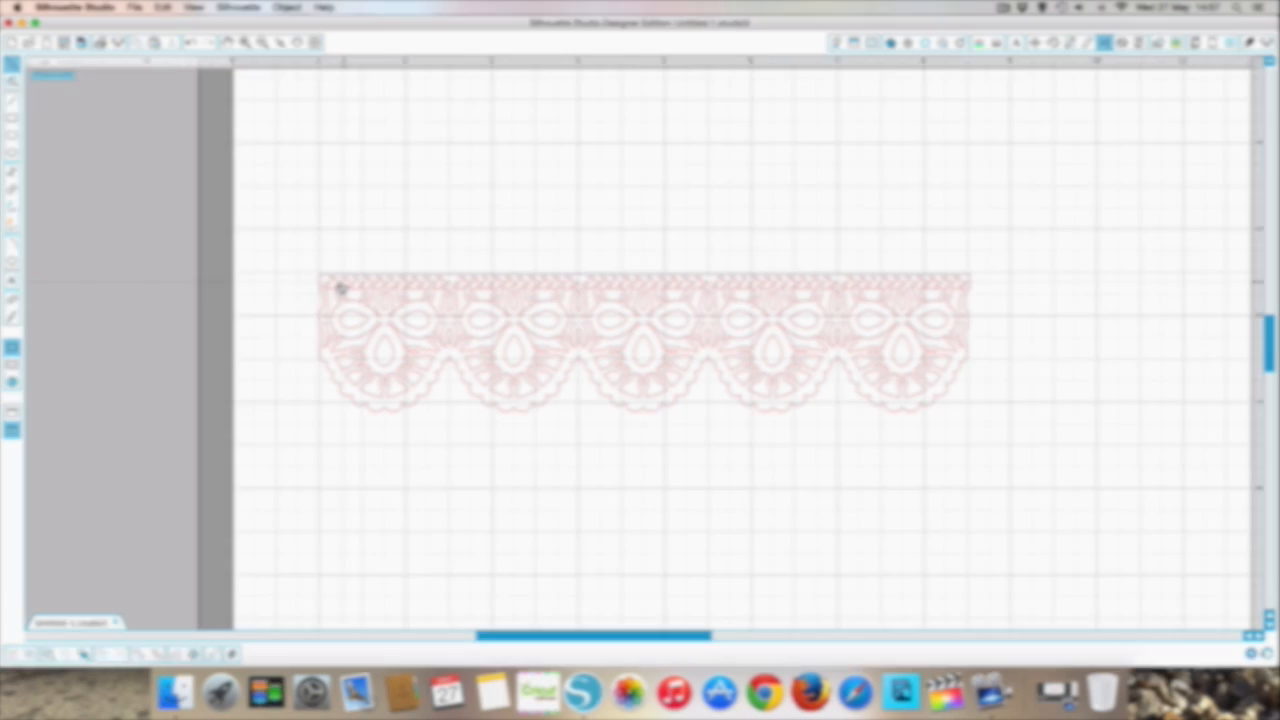
left_click(345, 287)
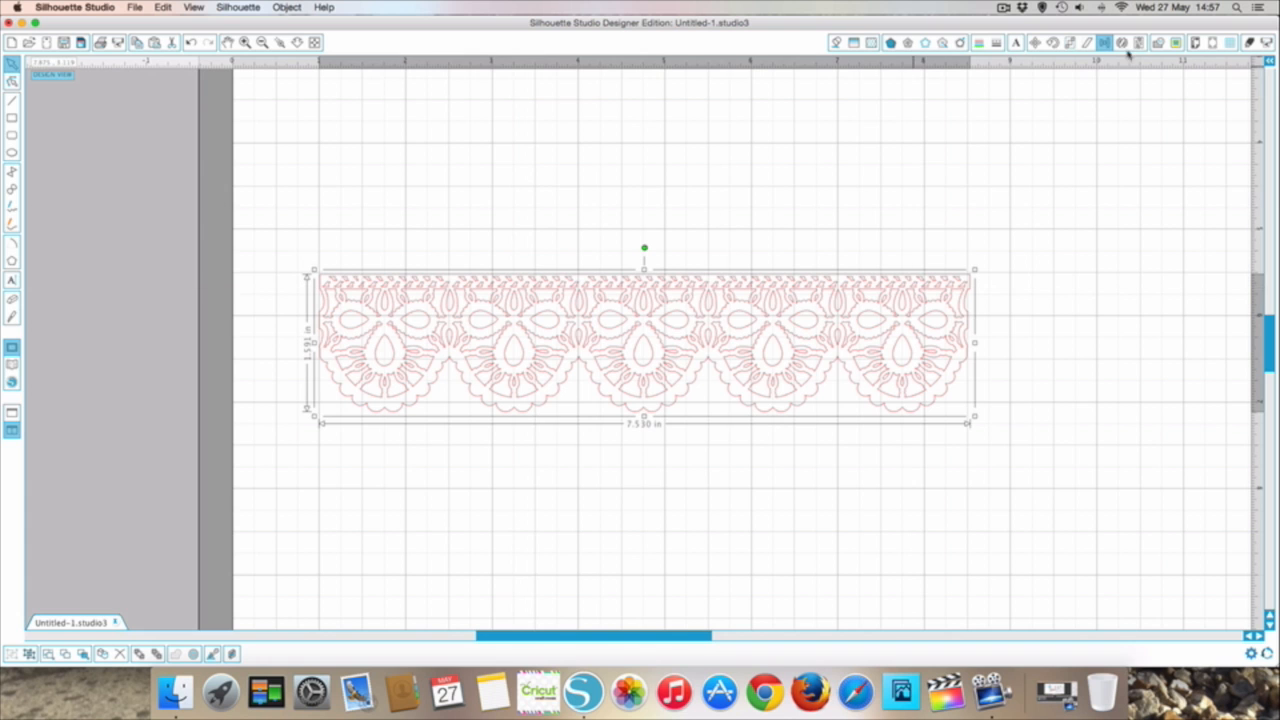
left_click(261, 42)
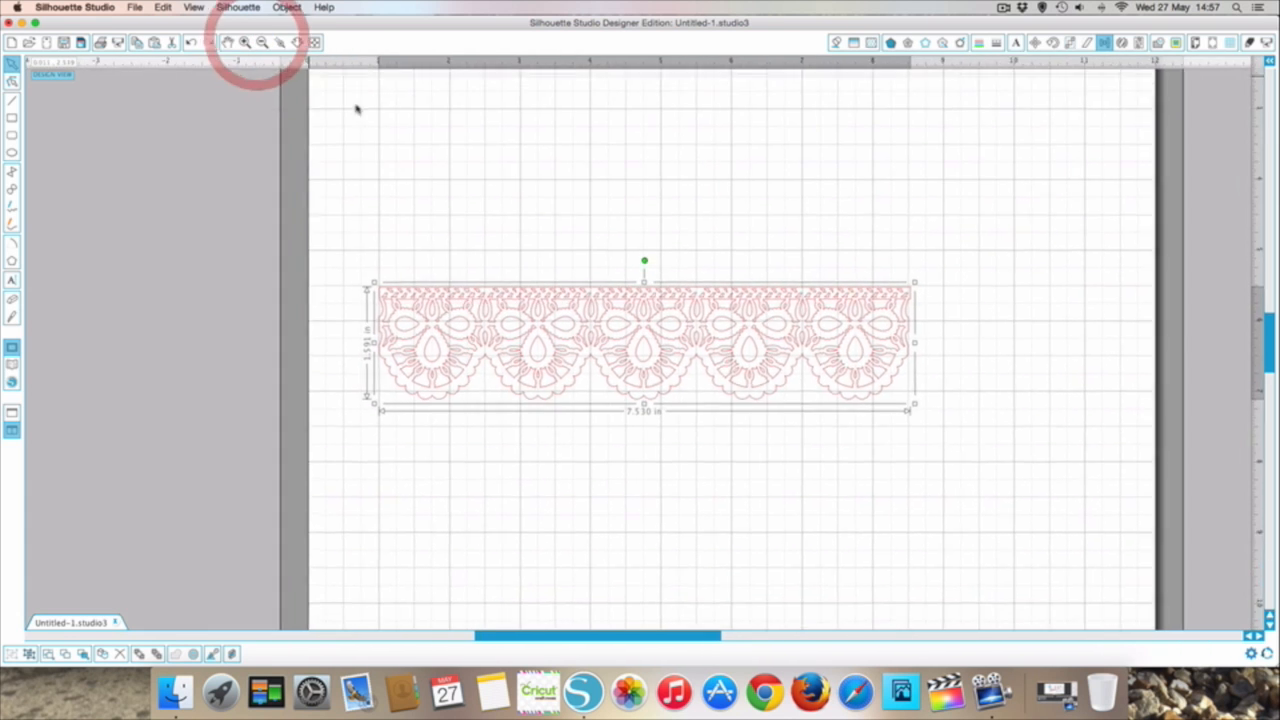
Try to reduce the lace border's width slightly with its aspect ratio locked.
left_click(1068, 43)
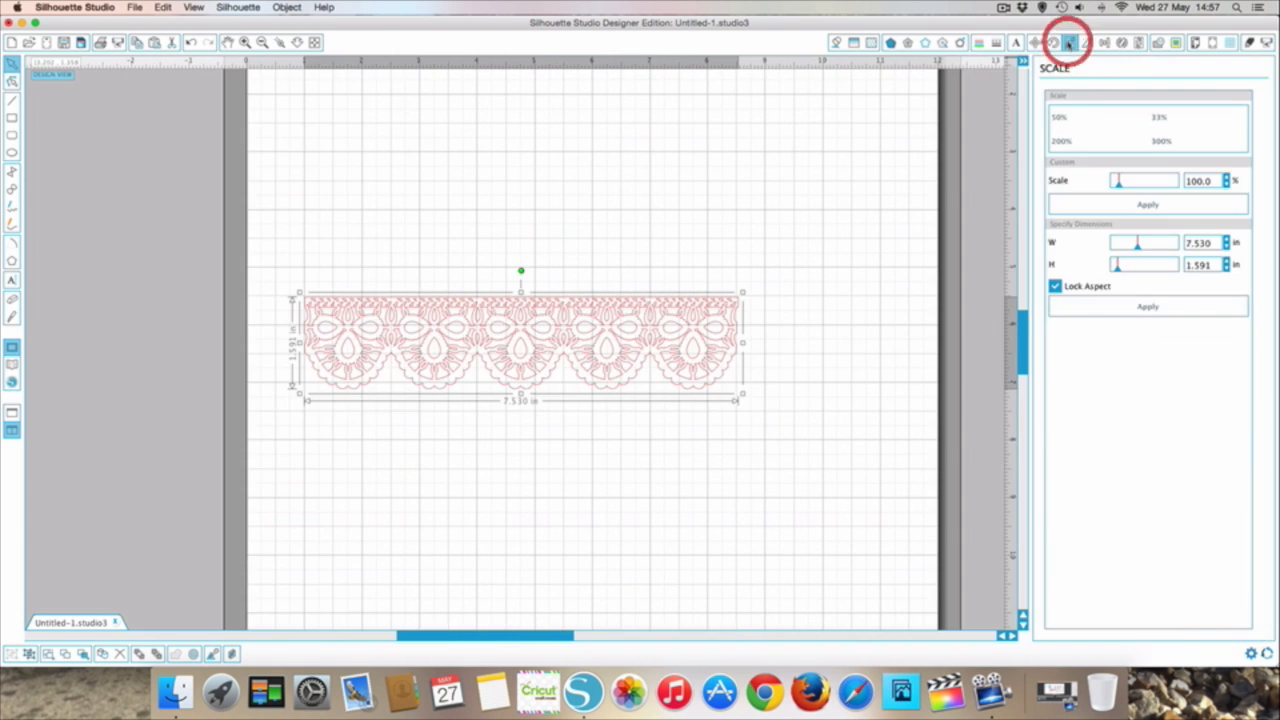
left_click(1226, 247)
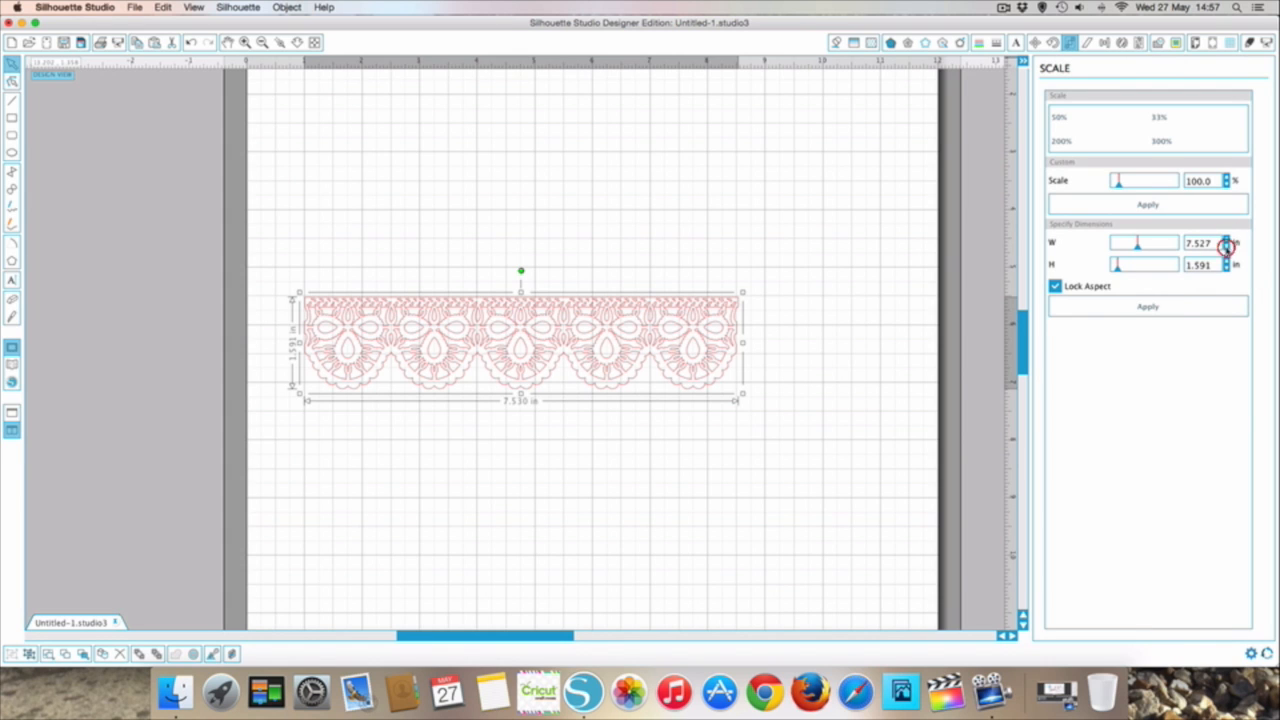
left_click(1226, 247)
left_click(1226, 247)
Move the lace border down the page to clear space above it.
left_click(646, 266)
left_click(615, 337)
left_click_drag(431, 334, 467, 409)
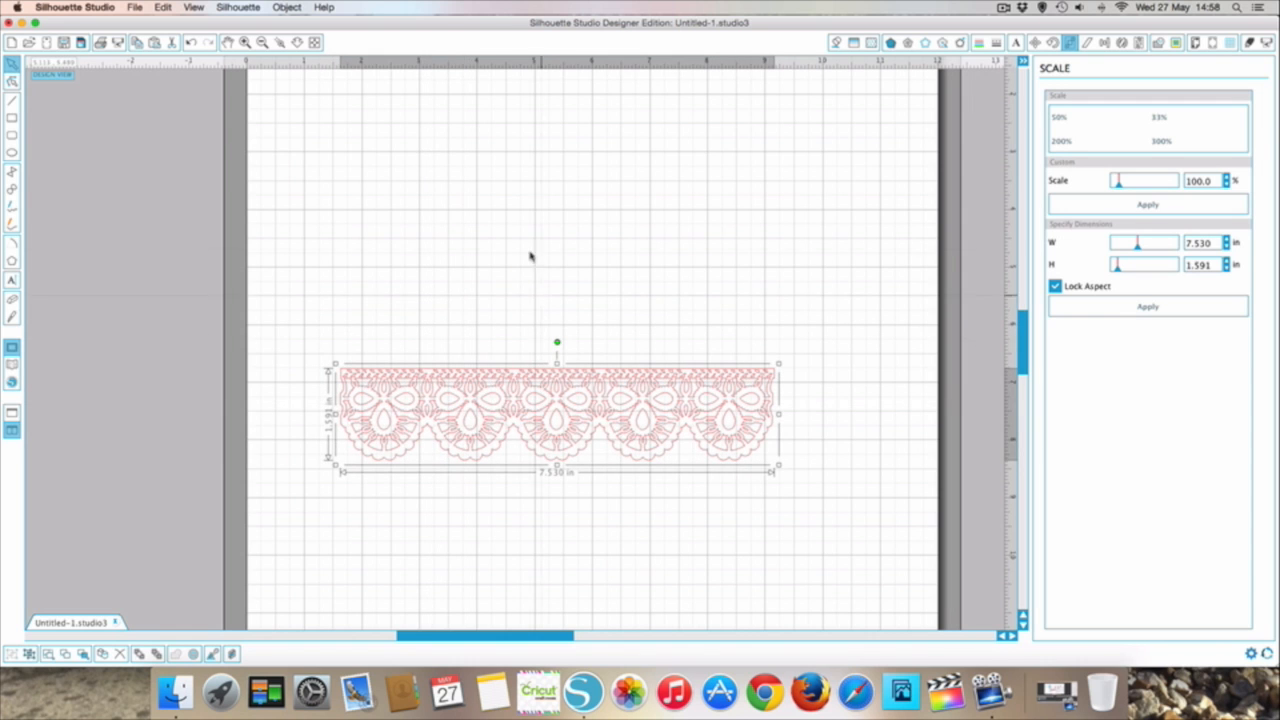
Draw a rectangle about 7.64 in wide and 3.65 in high above the lace border.
left_click(394, 260)
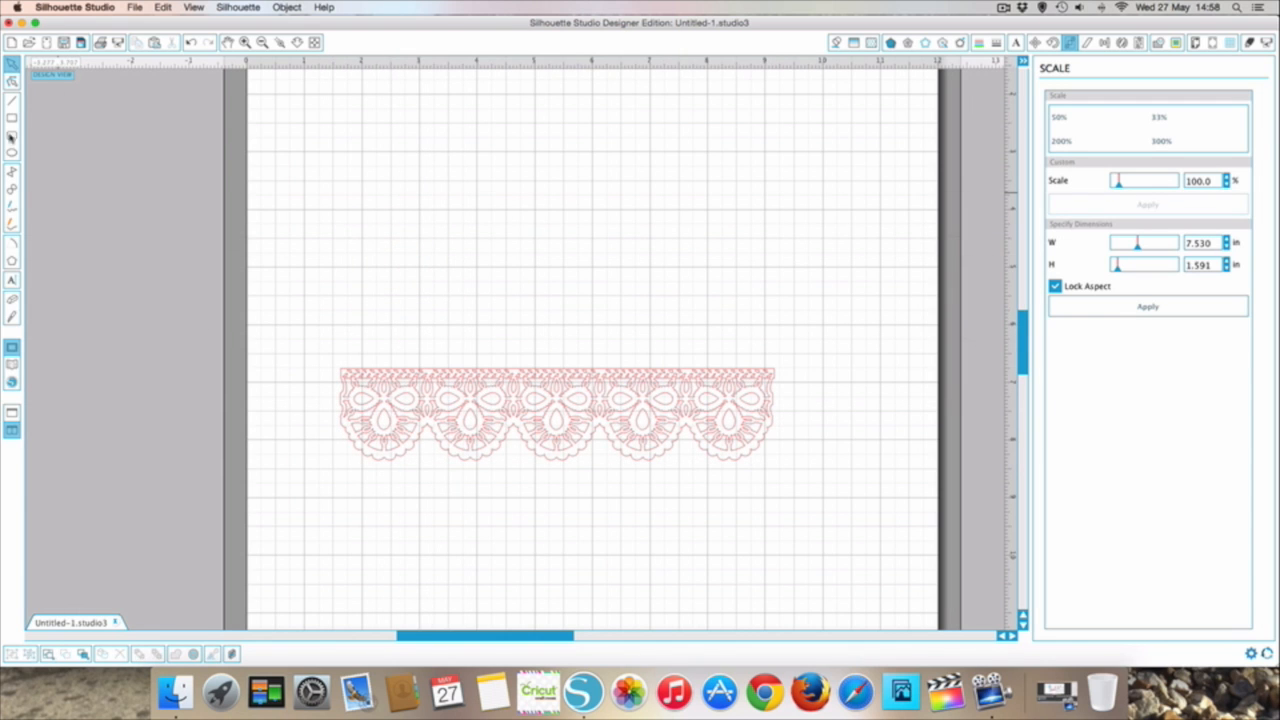
left_click(12, 117)
left_click_drag(316, 122, 757, 329)
mouse_move(826, 292)
left_mouse_down()
mouse_move(838, 303)
mouse_move(719, 243)
left_mouse_up()
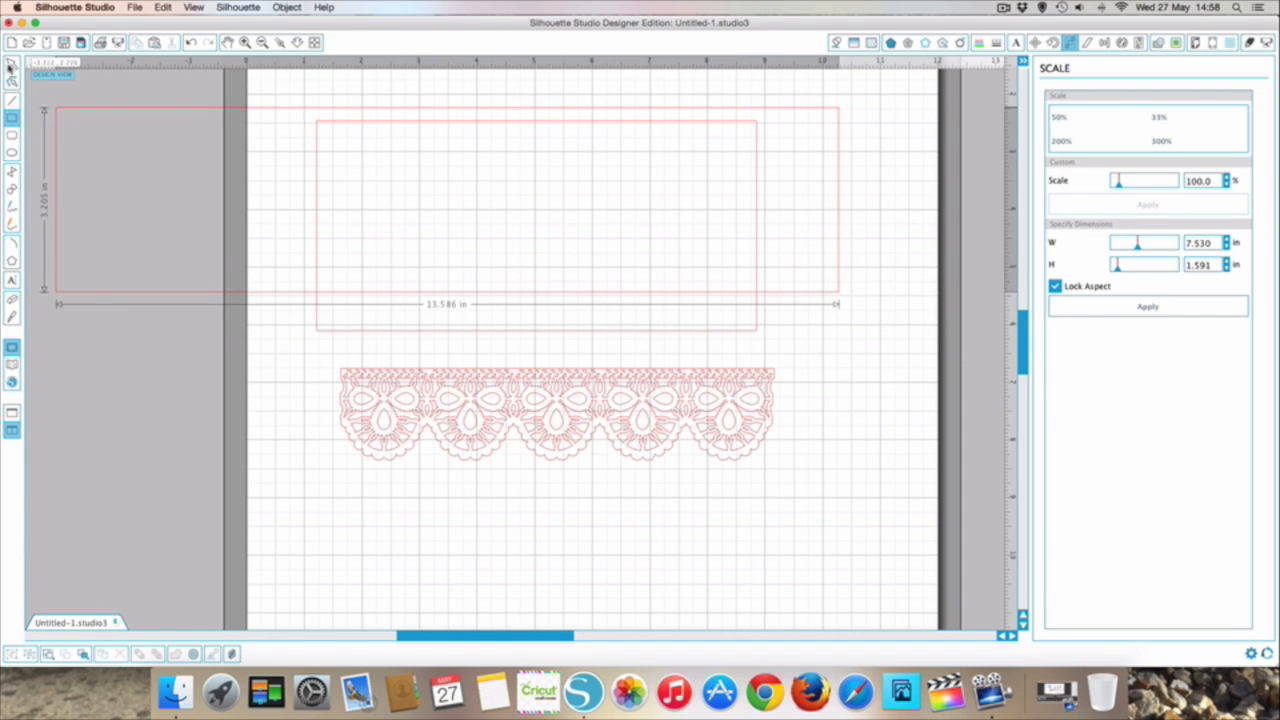
left_click(10, 62)
left_click(189, 43)
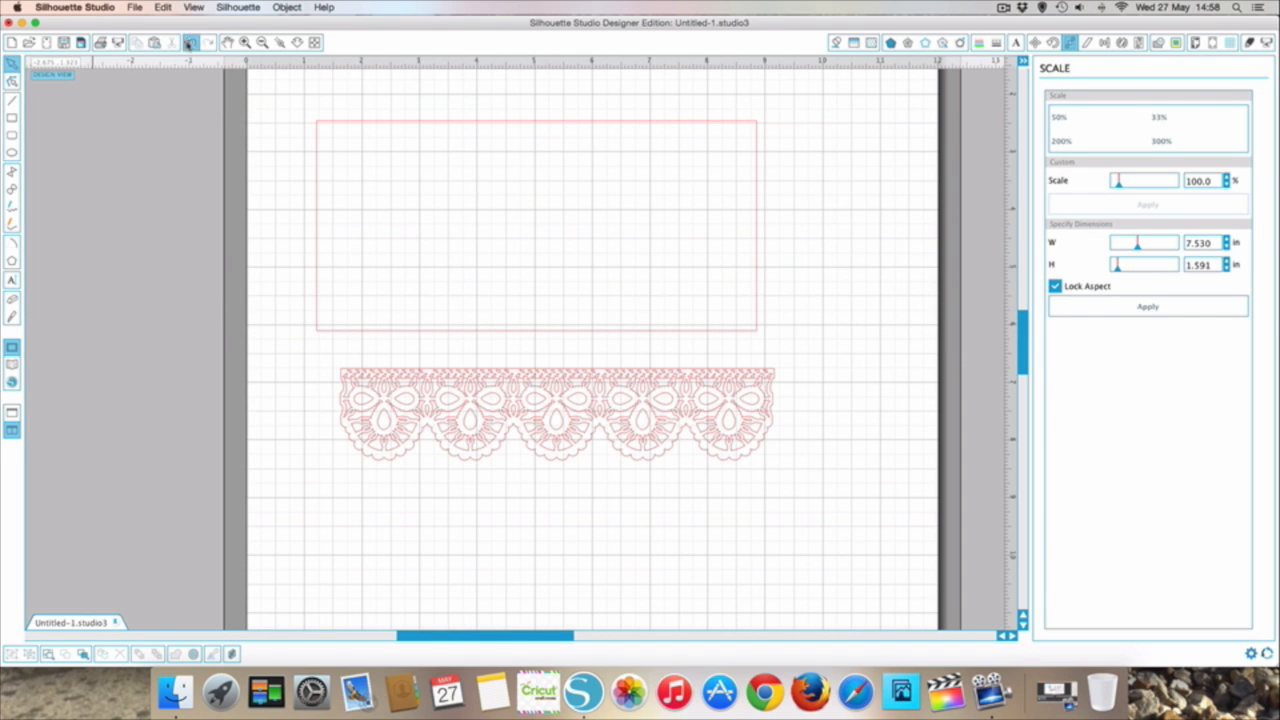
double_click(320, 121)
left_click(329, 121)
left_click(529, 94)
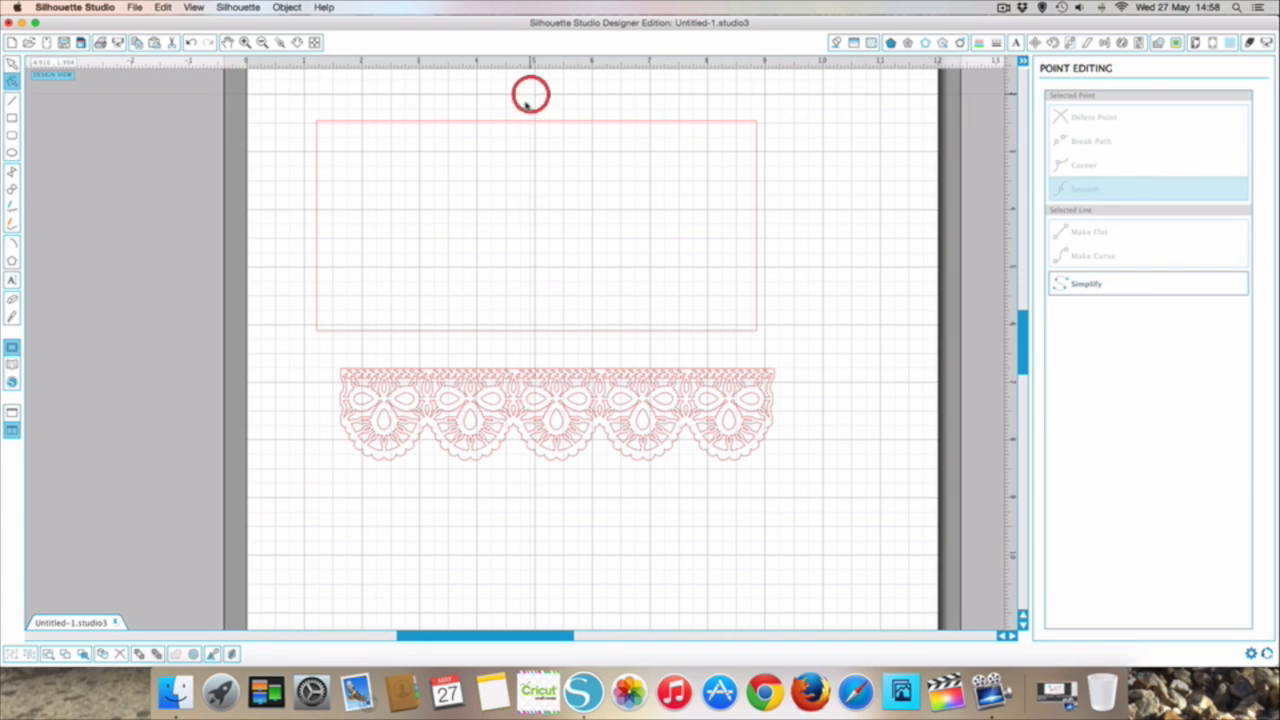
Set the rectangle's width to 7.5 in with its aspect ratio unlocked.
left_click(528, 122)
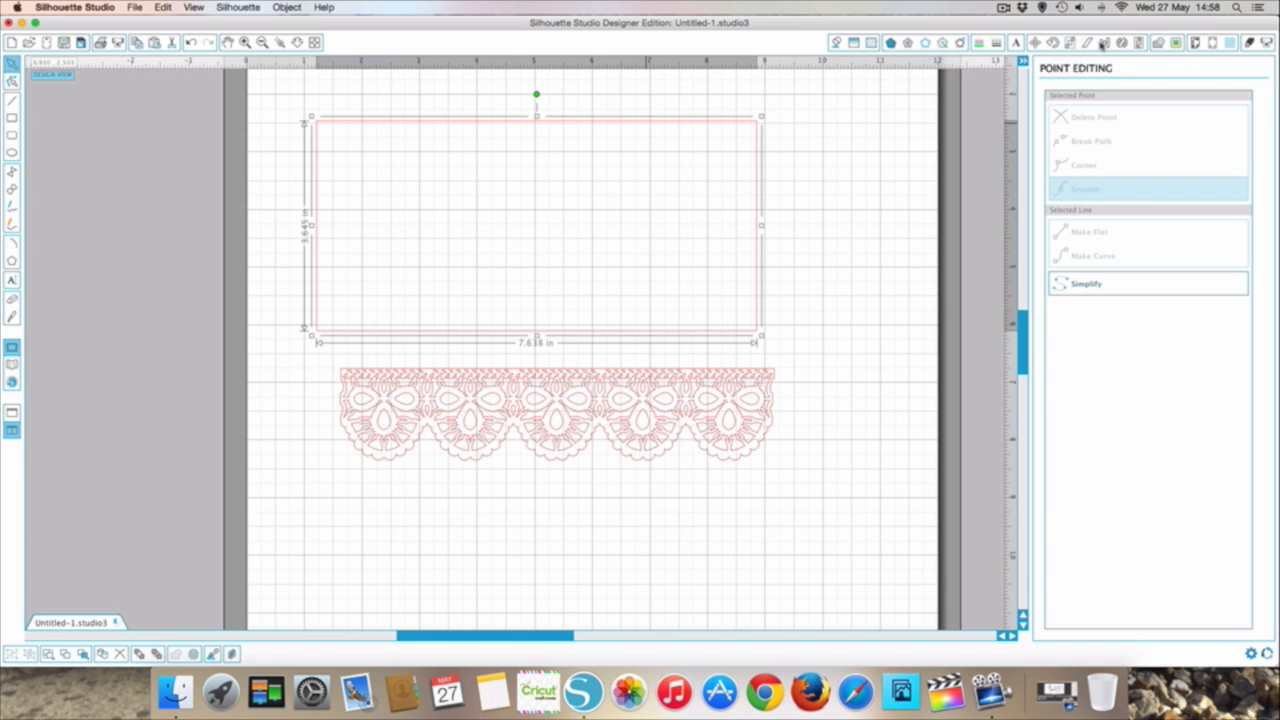
left_click(1070, 43)
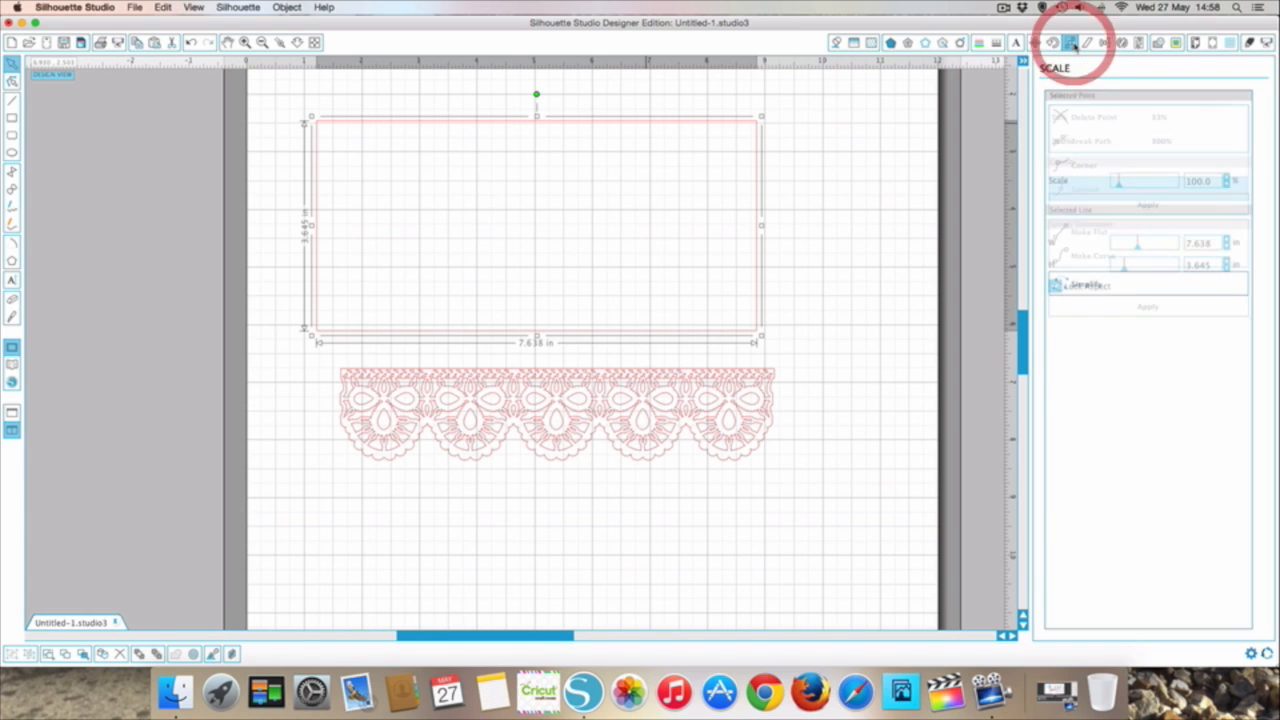
double_click(1196, 236)
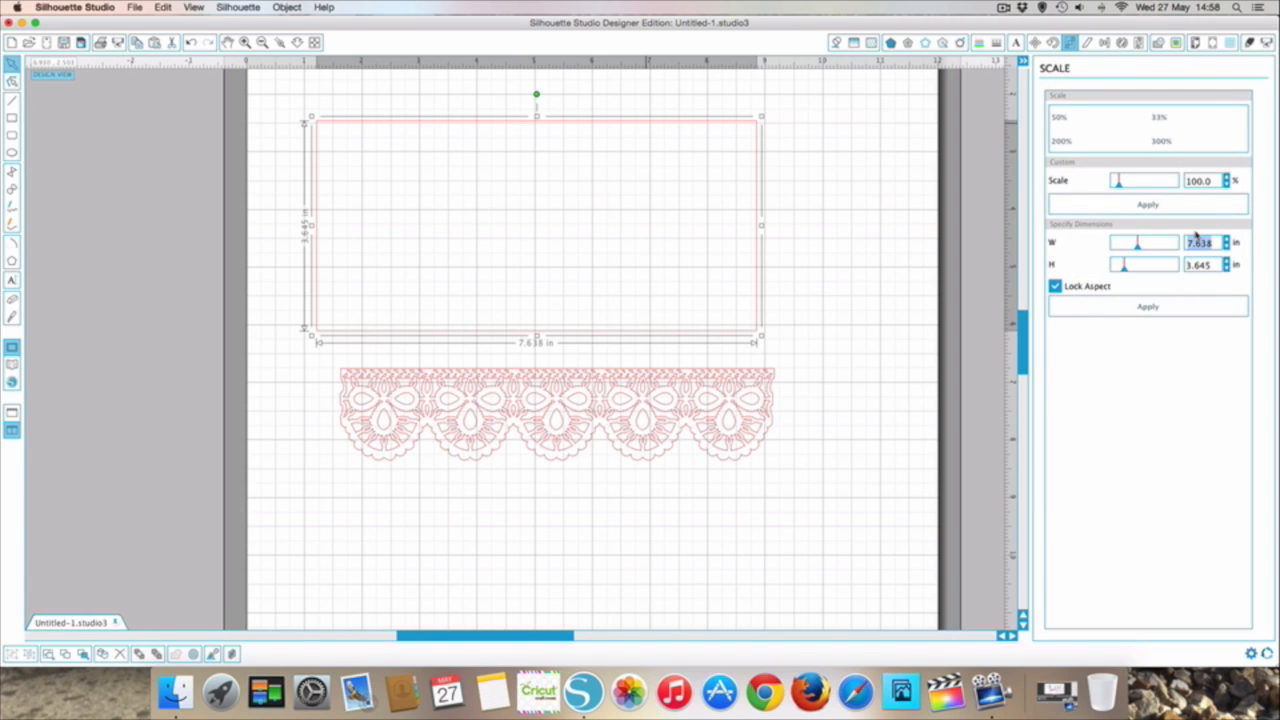
type("7.")
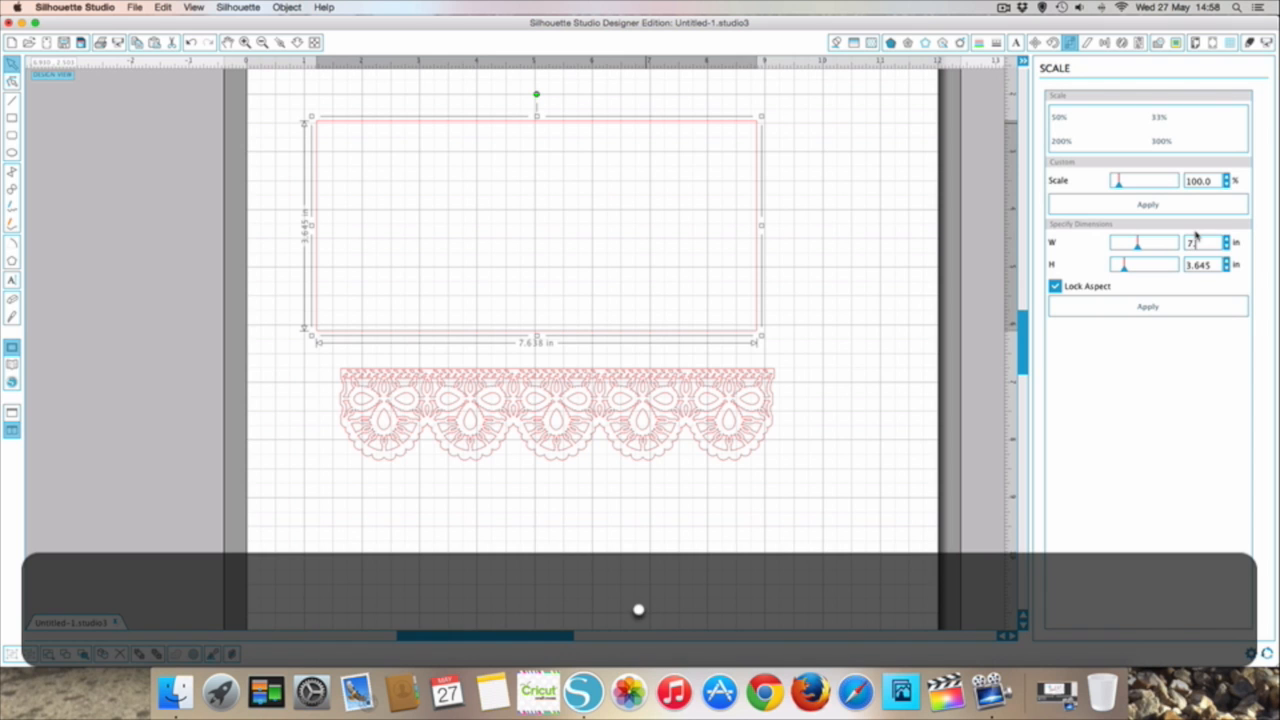
type("5")
left_click(1189, 284)
left_click(1168, 309)
left_click(1055, 286)
Select the rectangle and lace border together and align their centers horizontally.
scroll(529, 166, "left", 2)
scroll(443, 118, "left", 4)
scroll(858, 165, "left", 1)
scroll(846, 289, "right", 2)
left_click_drag(345, 90, 708, 457)
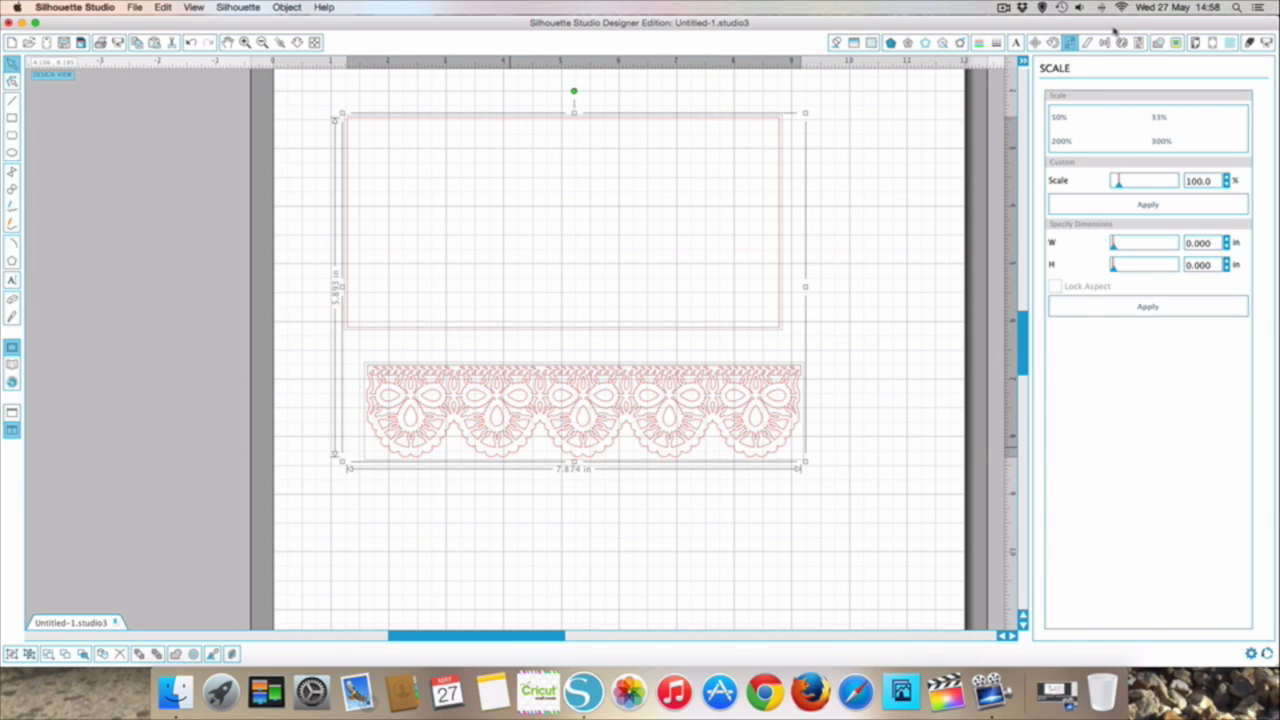
left_click(1104, 43)
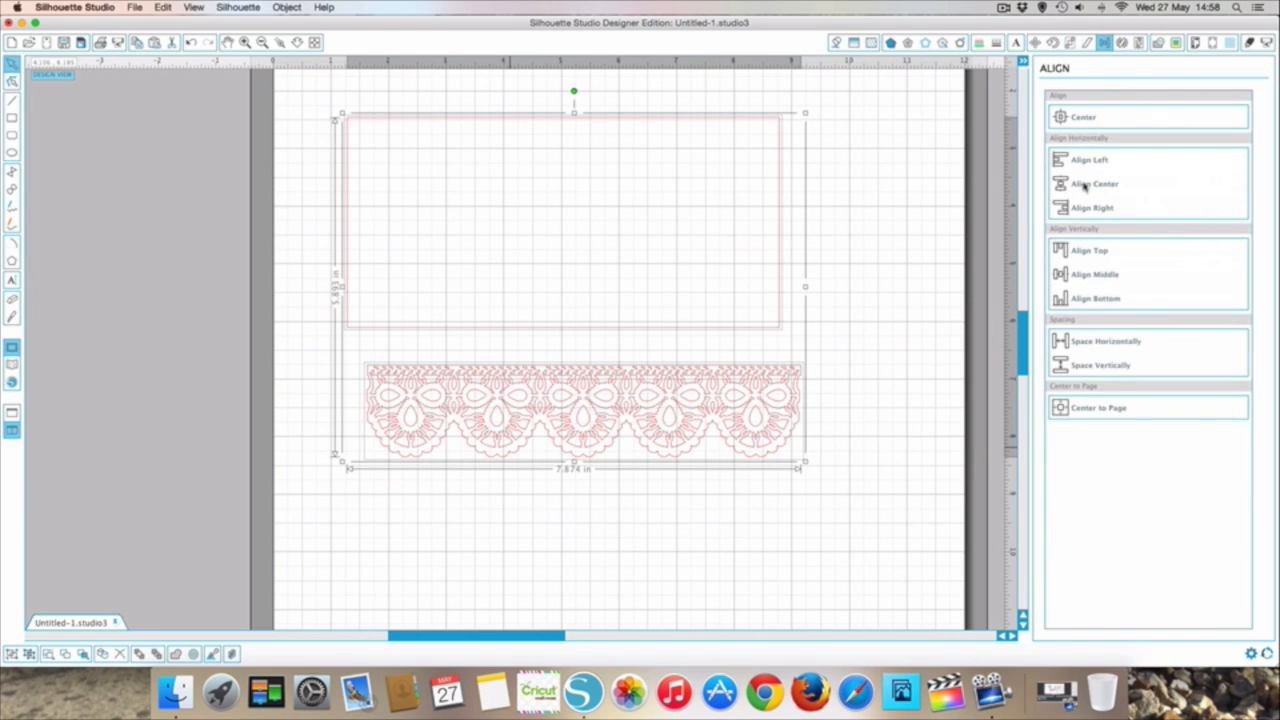
left_click(1085, 187)
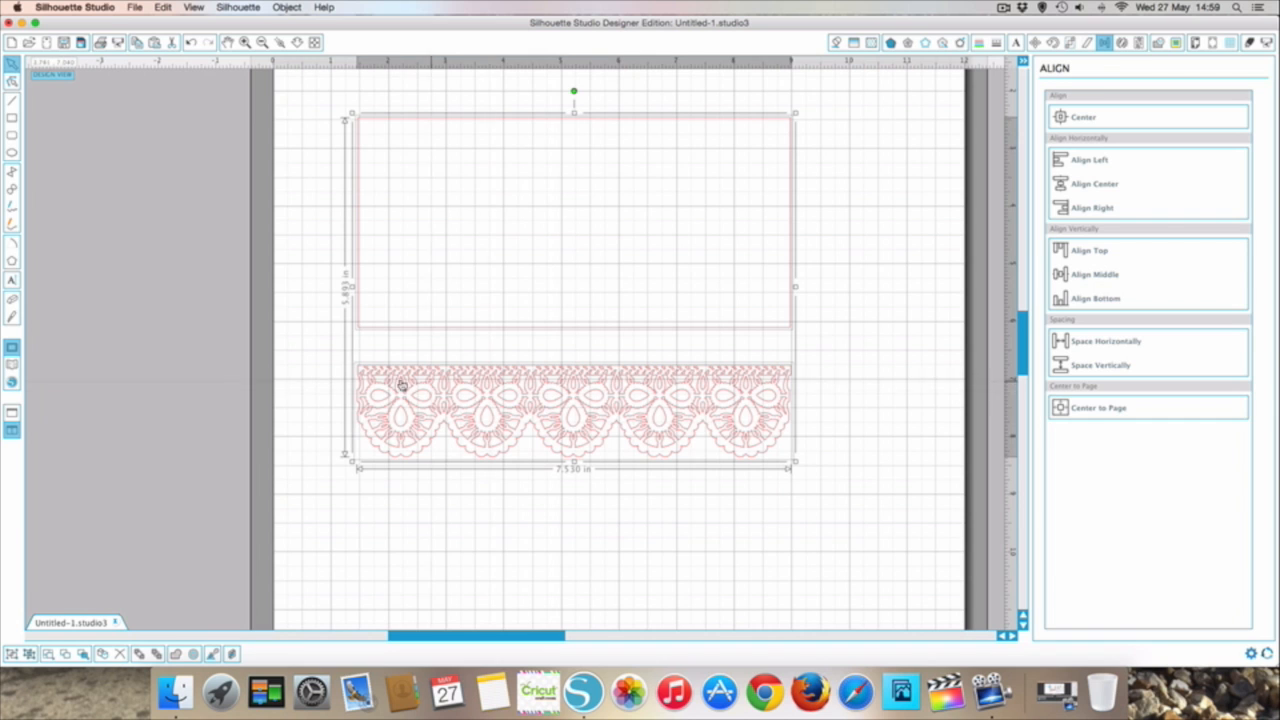
Deselect both shapes and examine up close how the left edges of the rectangle and lace border line up.
left_click(245, 42)
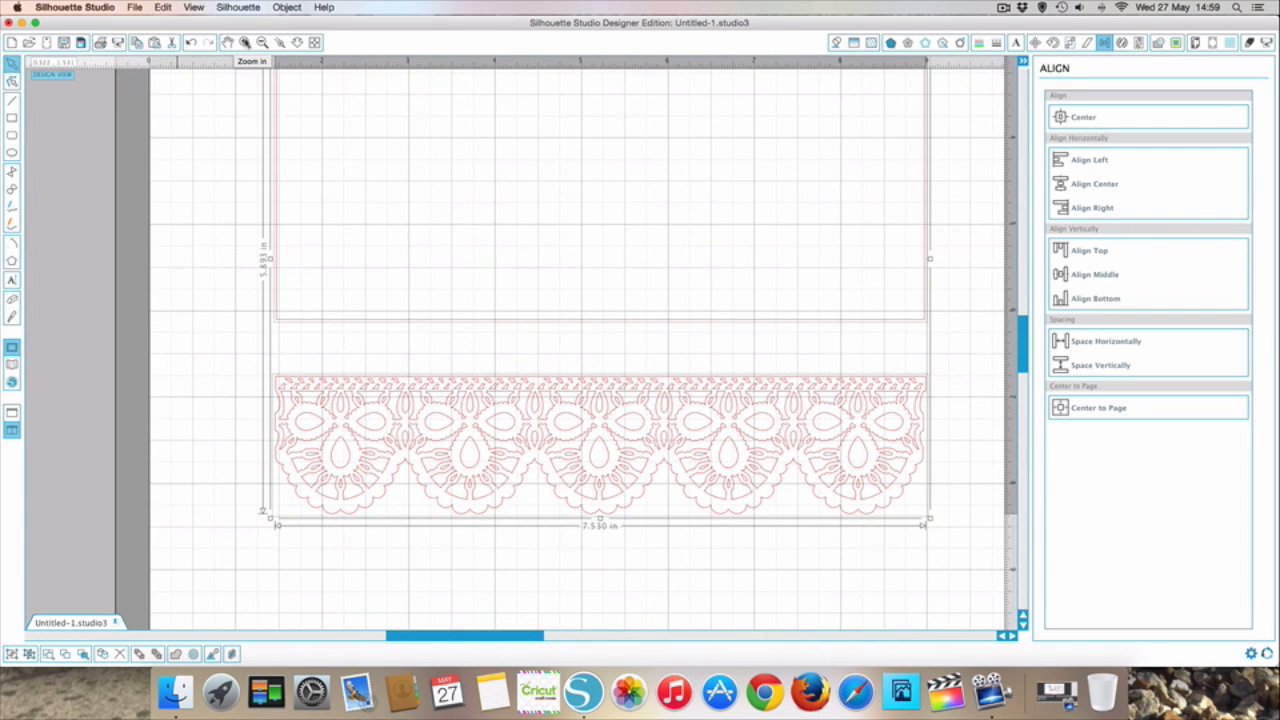
left_click(245, 42)
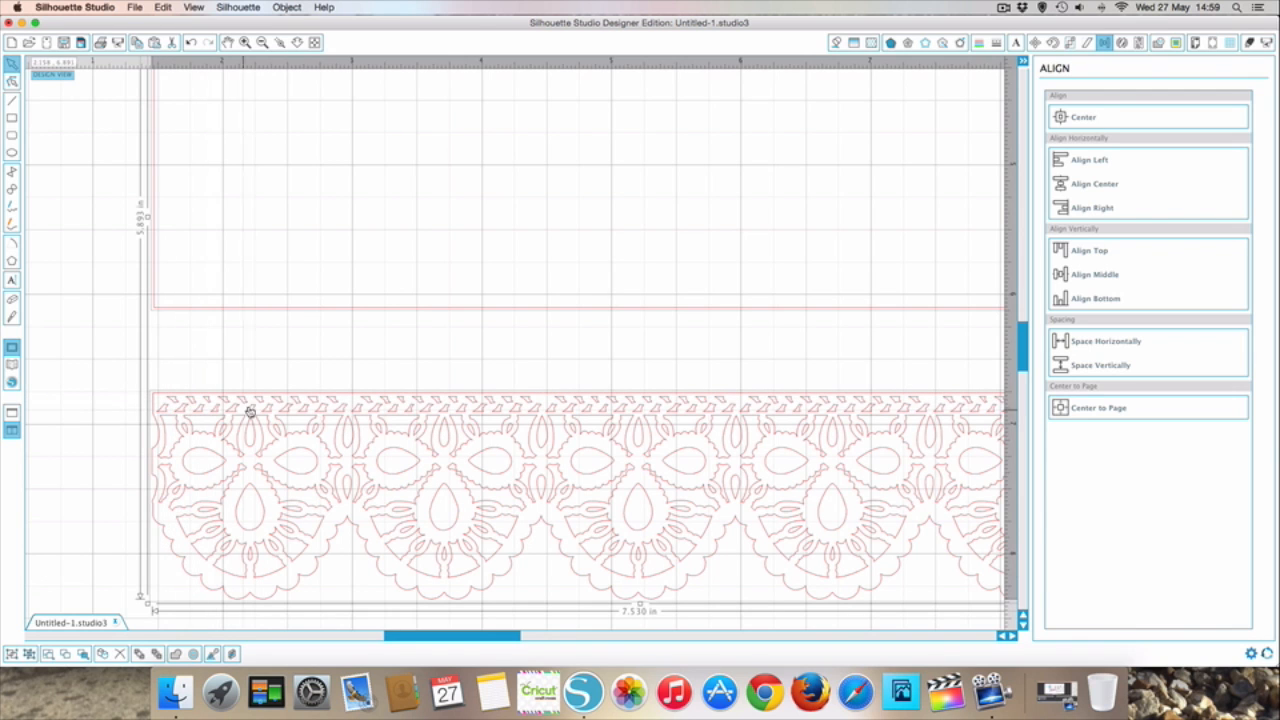
left_click(403, 312)
left_click(114, 243)
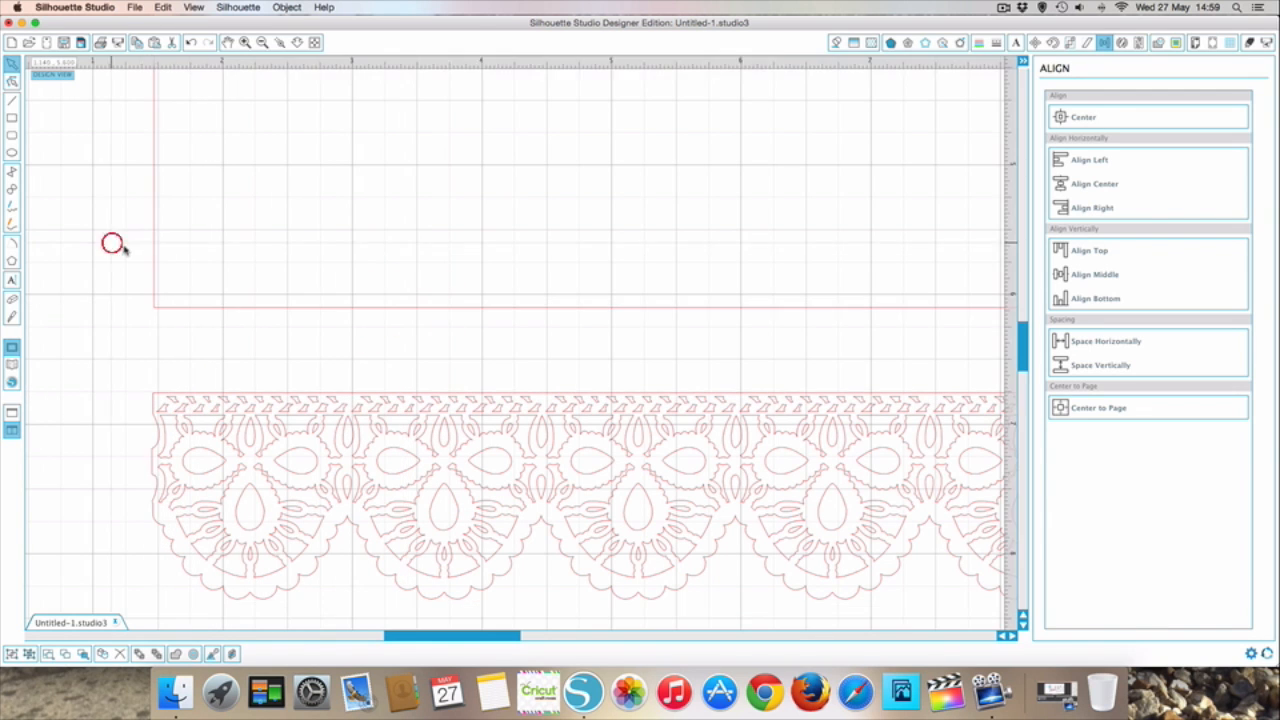
Nudge the rectangle straight down until its lower edge overlaps the lace border's top band.
scroll(377, 317, "right", 1)
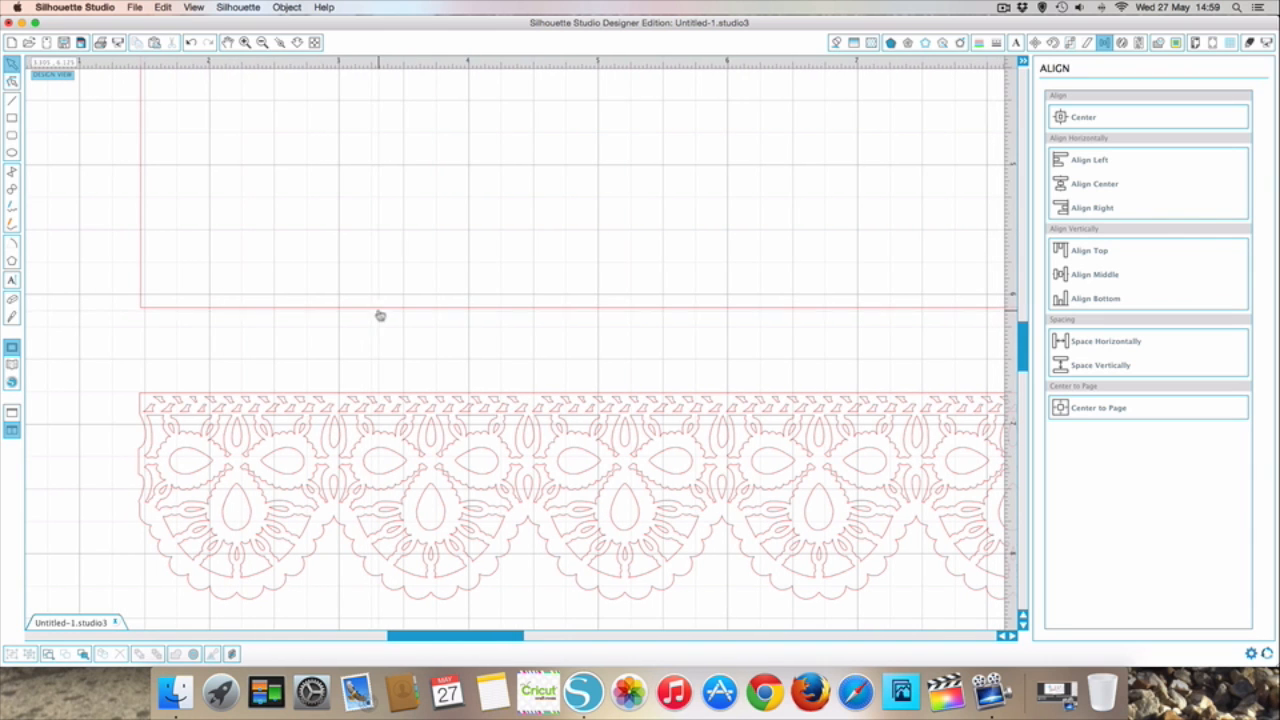
left_click(368, 311)
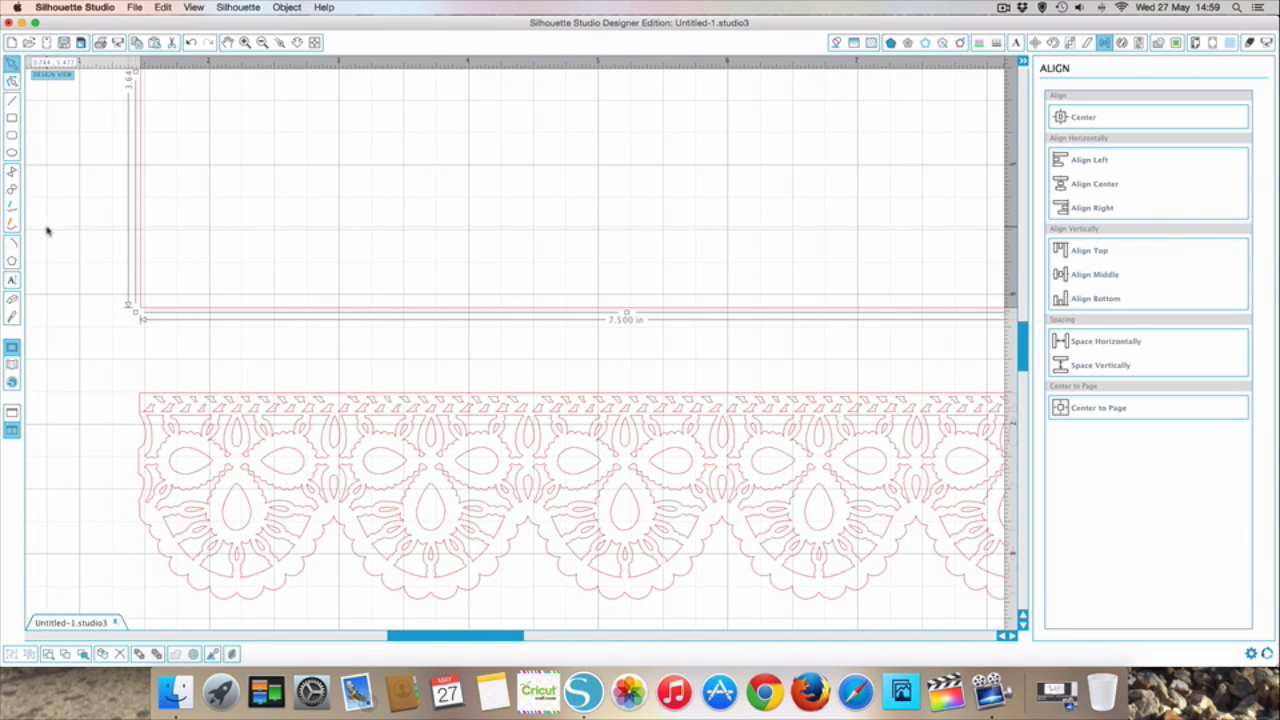
key("Down")
key("Down")
key("Down")
key("Down")
key("Down")
key("Down")
key("Down")
key("Down")
key("Down")
key("Down")
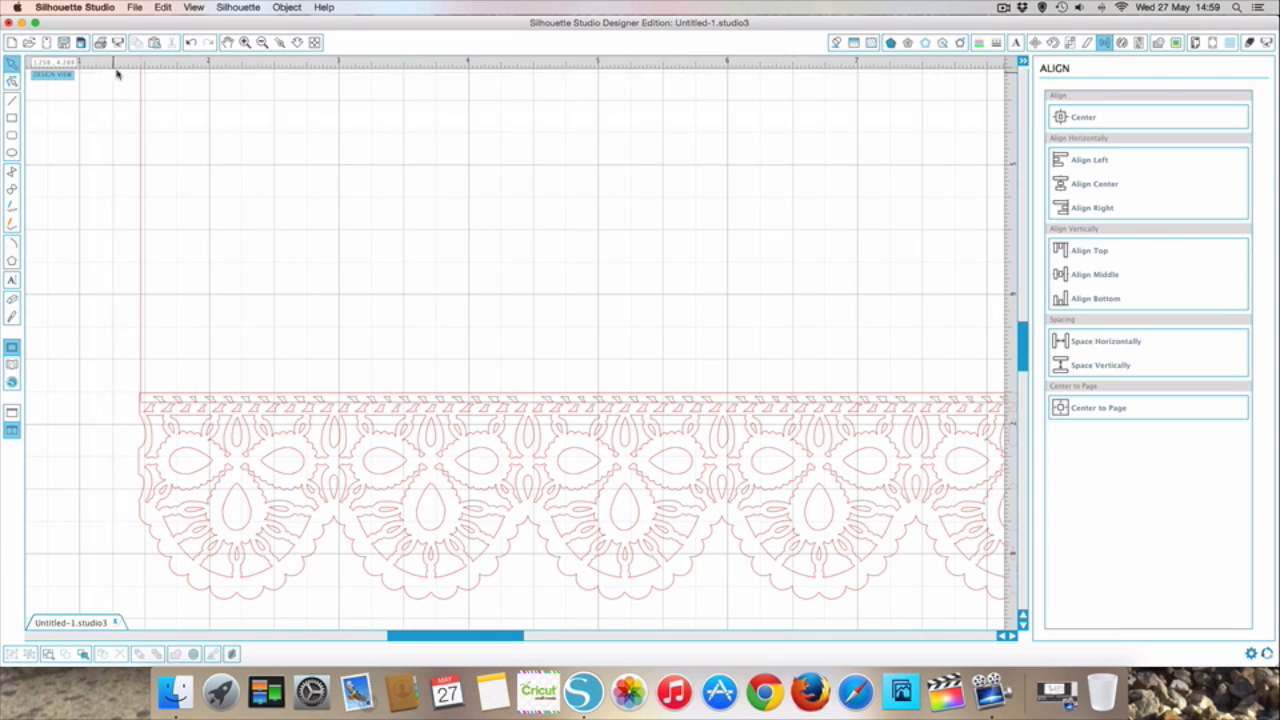
Try welding the rectangle to the still-grouped lace border, and undo the weld.
left_click_drag(118, 90, 686, 546)
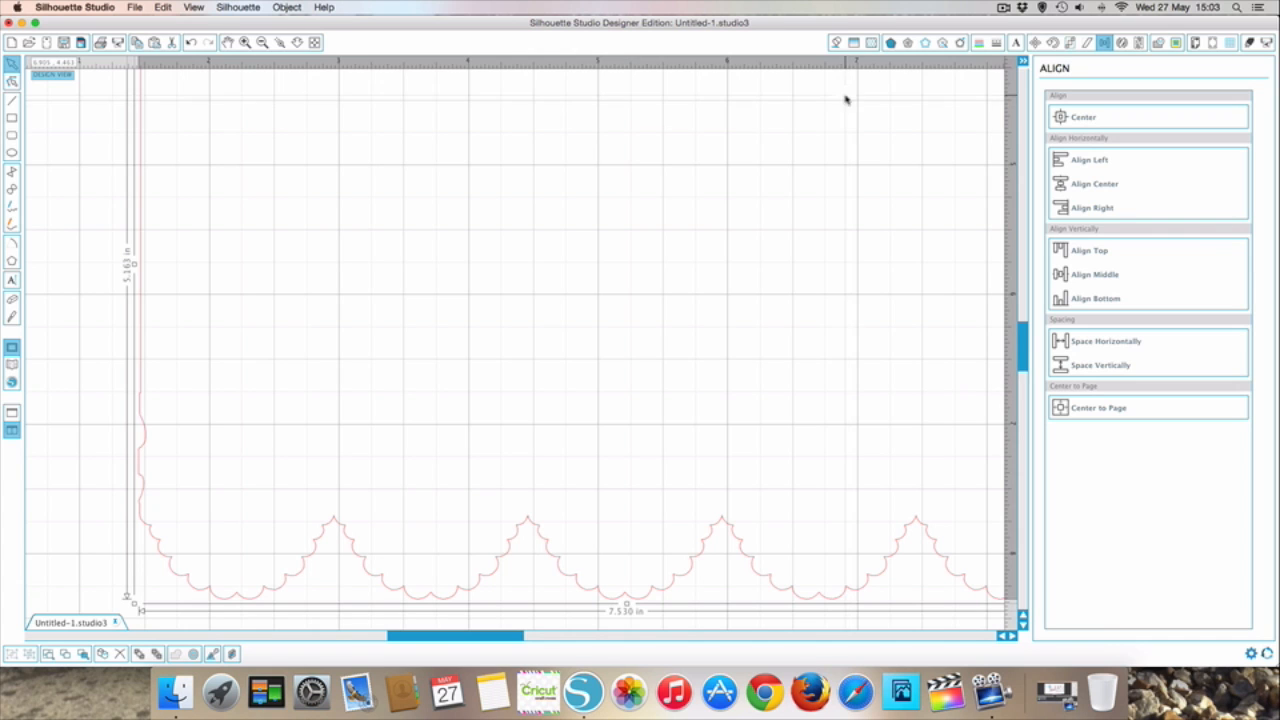
left_click(190, 45)
left_click(190, 45)
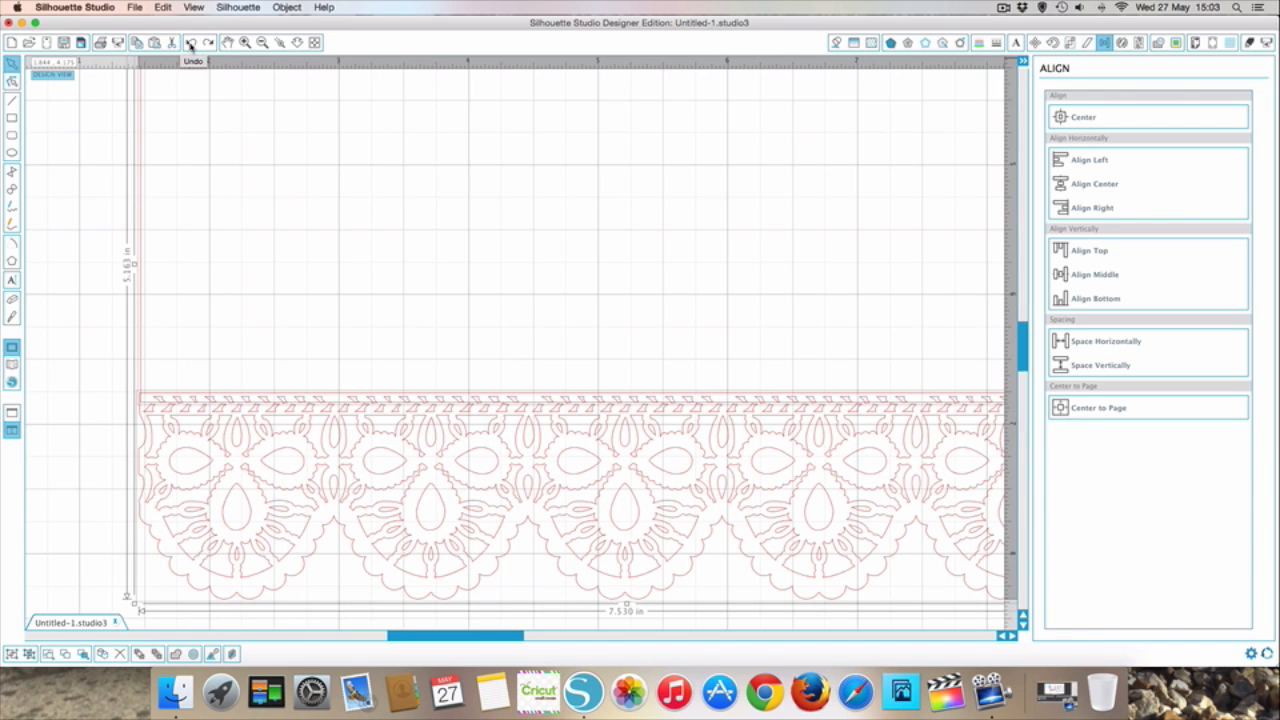
key("super+z")
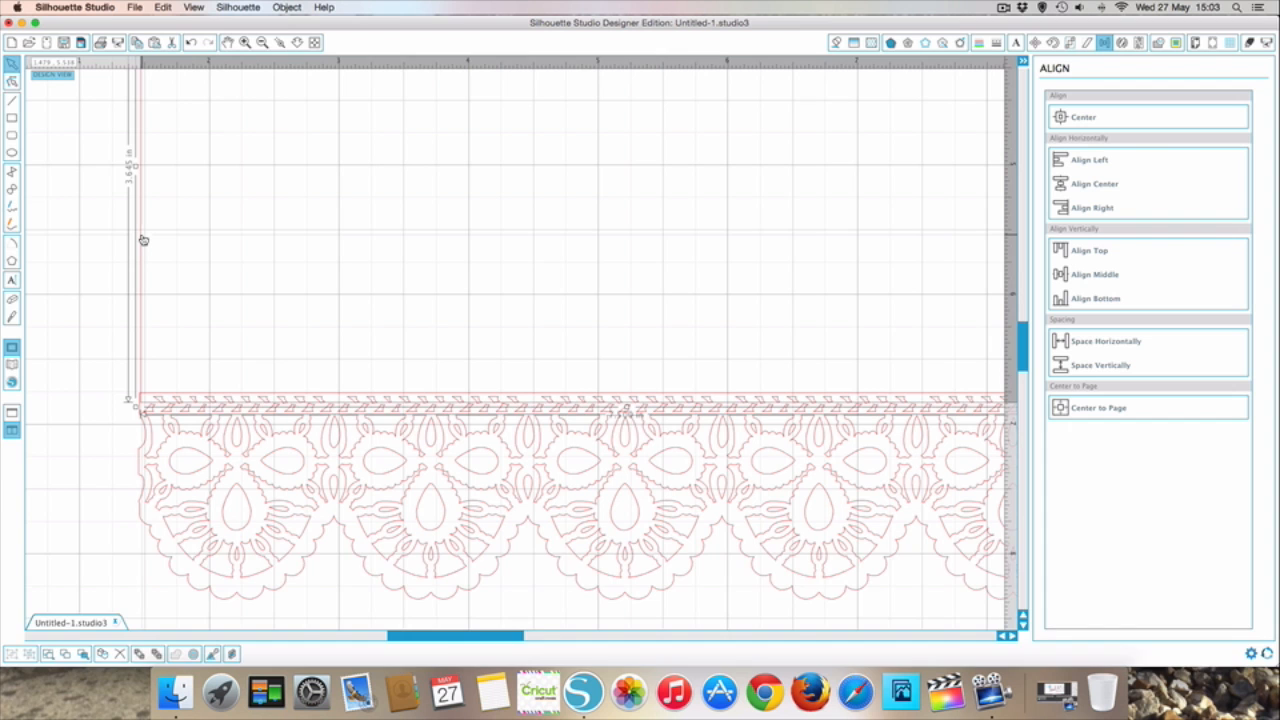
Nudge the rectangle back up until its lower edge sits just above the lace border.
key("Up")
key("Up")
key("Up")
key("Up")
key("Up")
key("Up")
key("Up")
key("Up")
key("Up")
key("Up")
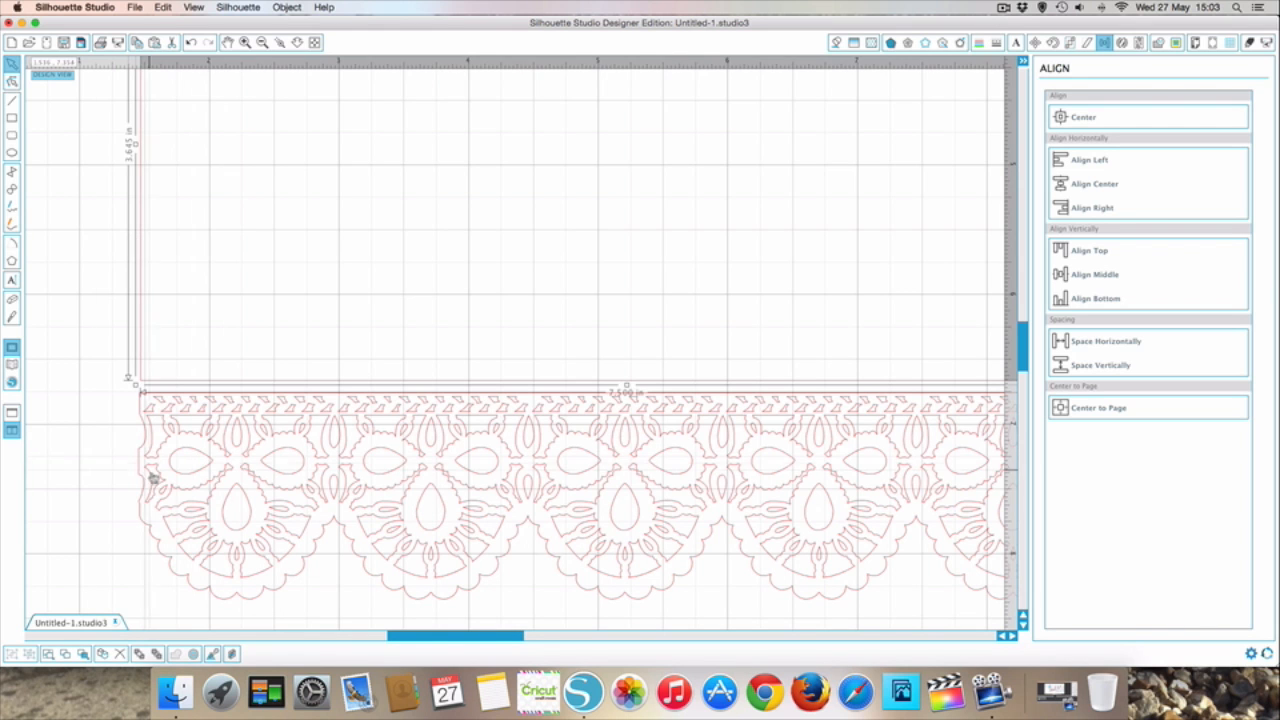
Ungroup the lace border and check that a small cutout in its top band can be selected separately.
left_click(208, 558)
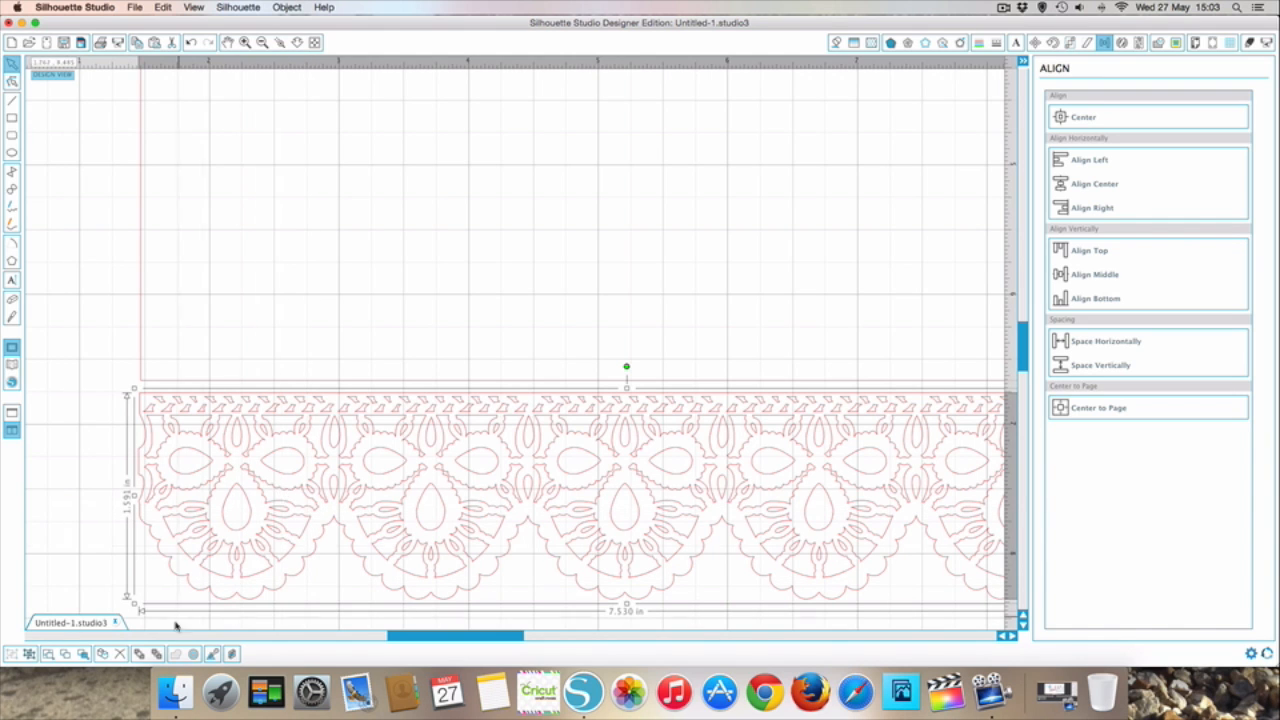
left_click(28, 654)
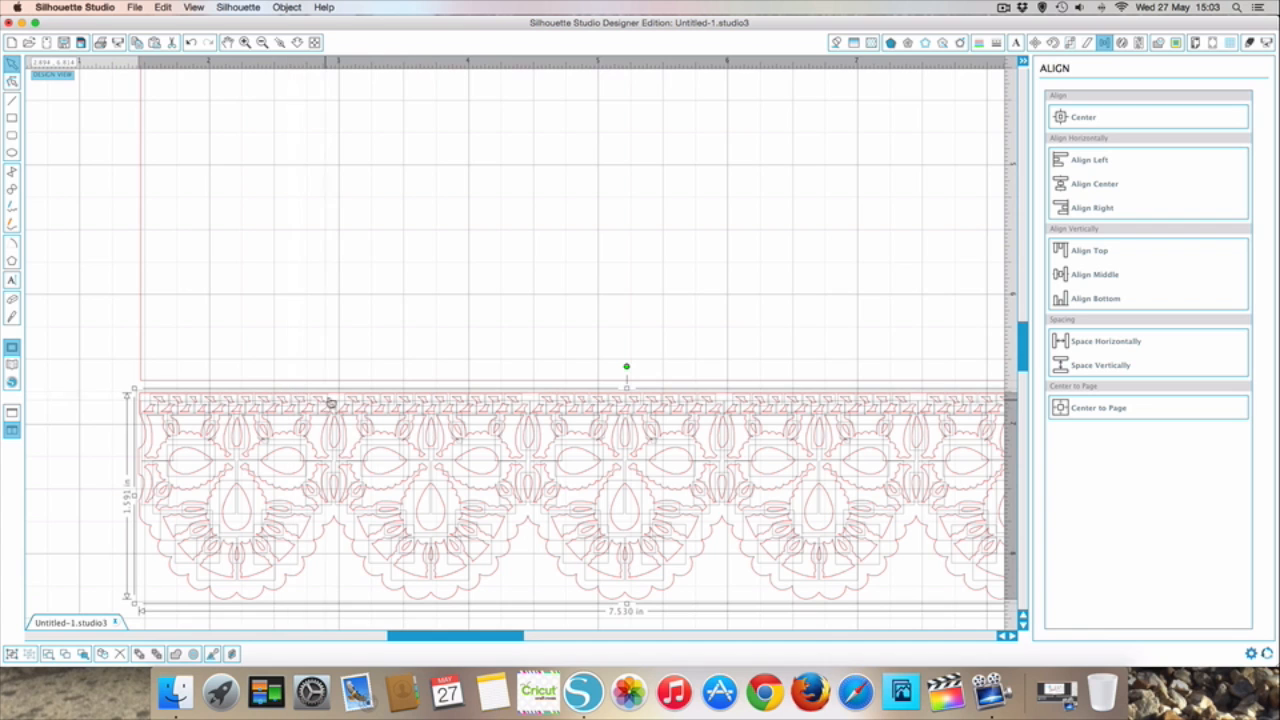
left_click(63, 378)
left_click(156, 402)
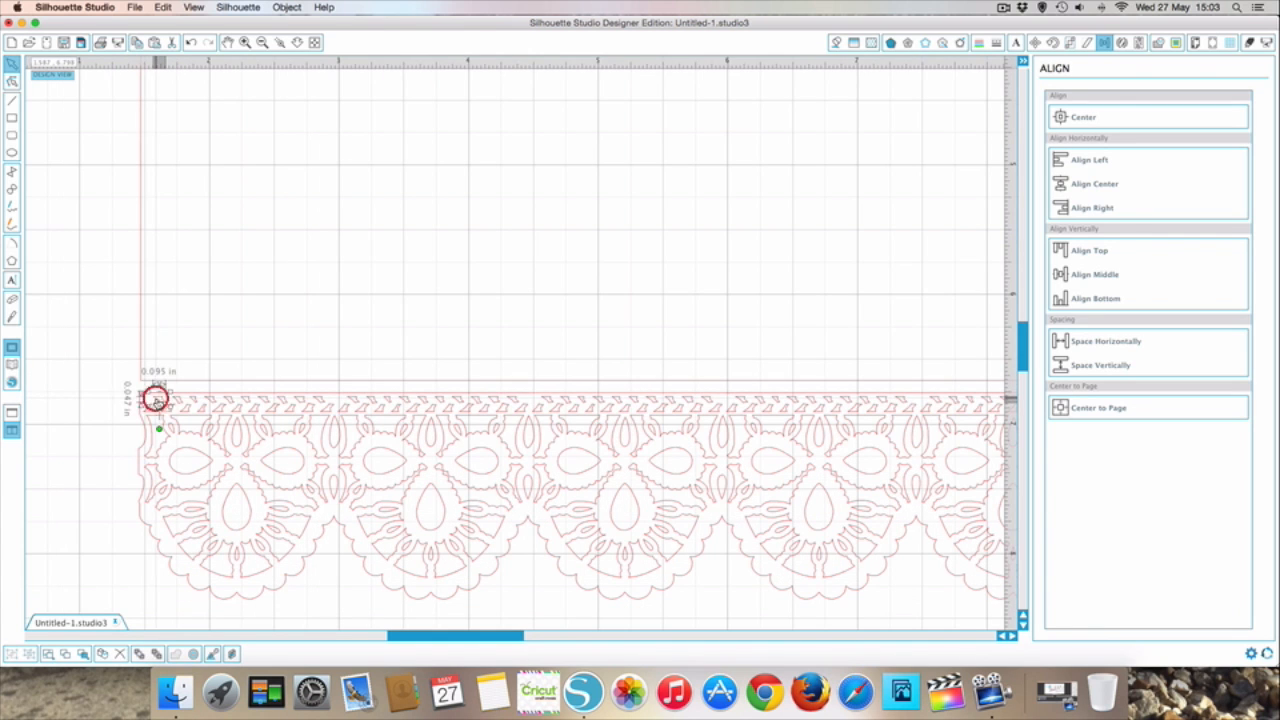
left_click_drag(169, 443, 188, 460)
left_click(93, 461)
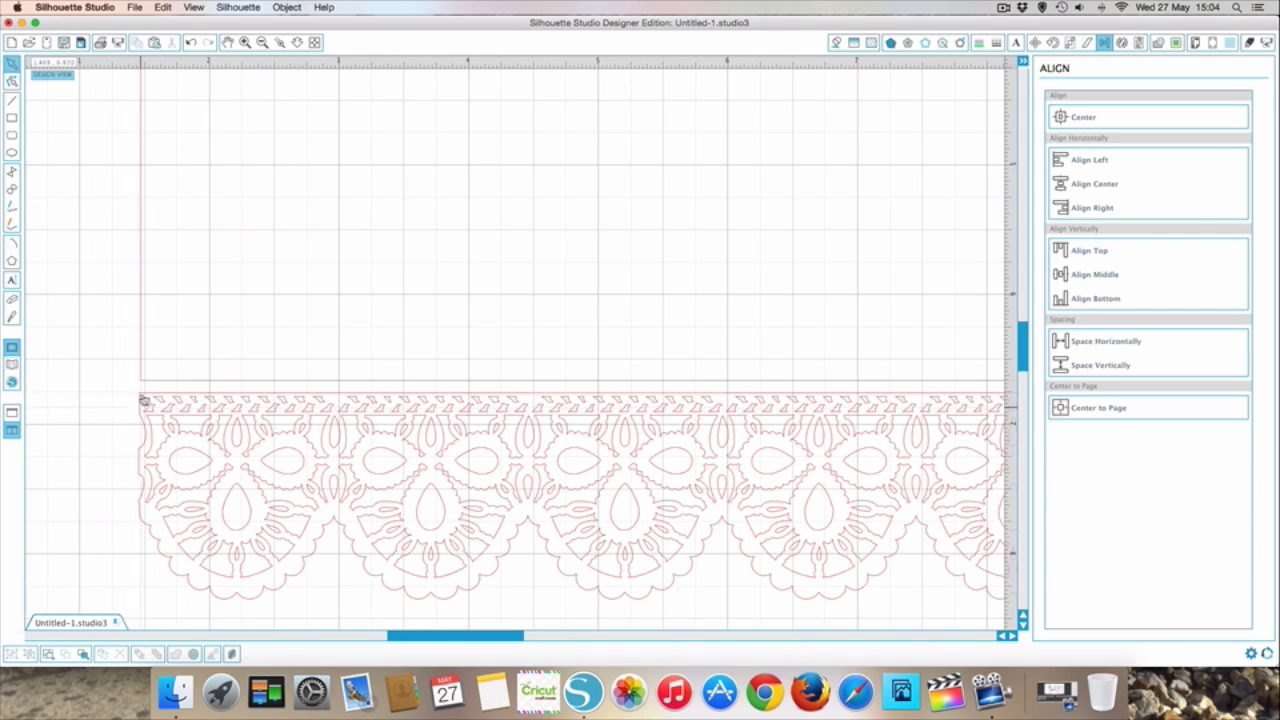
Nudge the rectangle down until its lower edge slightly overlaps the lace border's top line without reaching the cutouts.
left_click(140, 361)
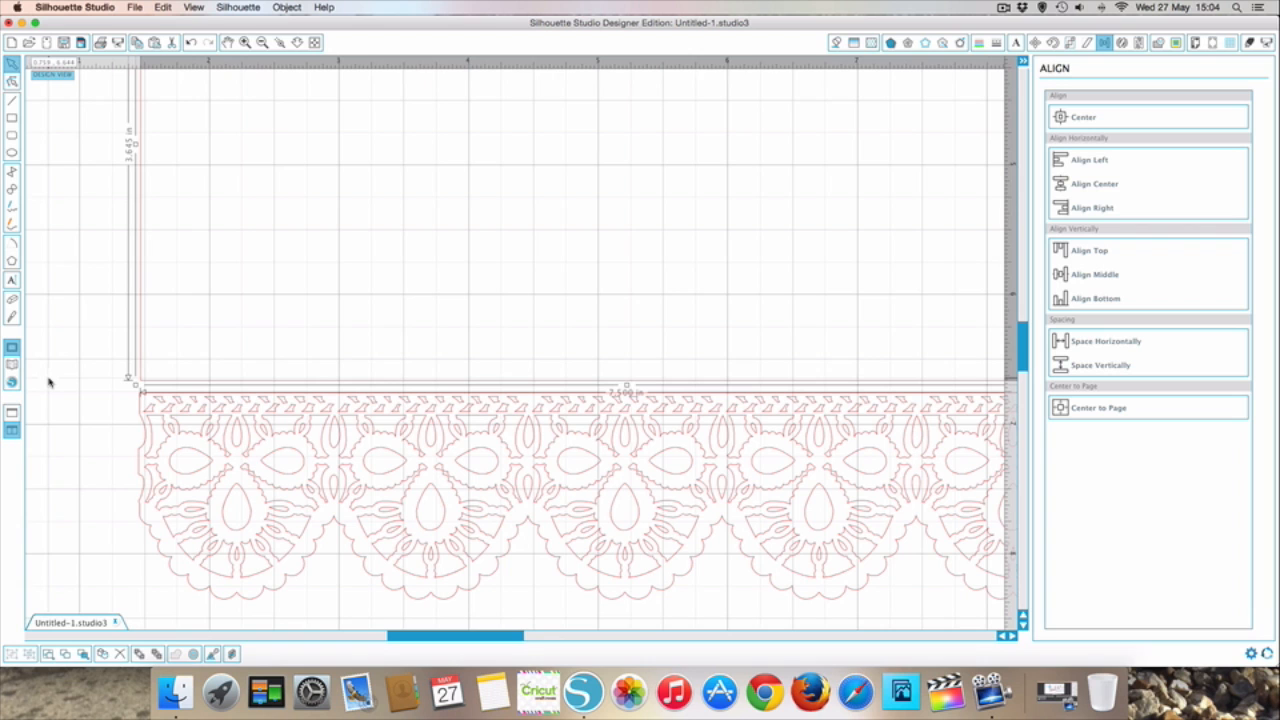
key("Down")
key("Down")
key("Down")
key("Down")
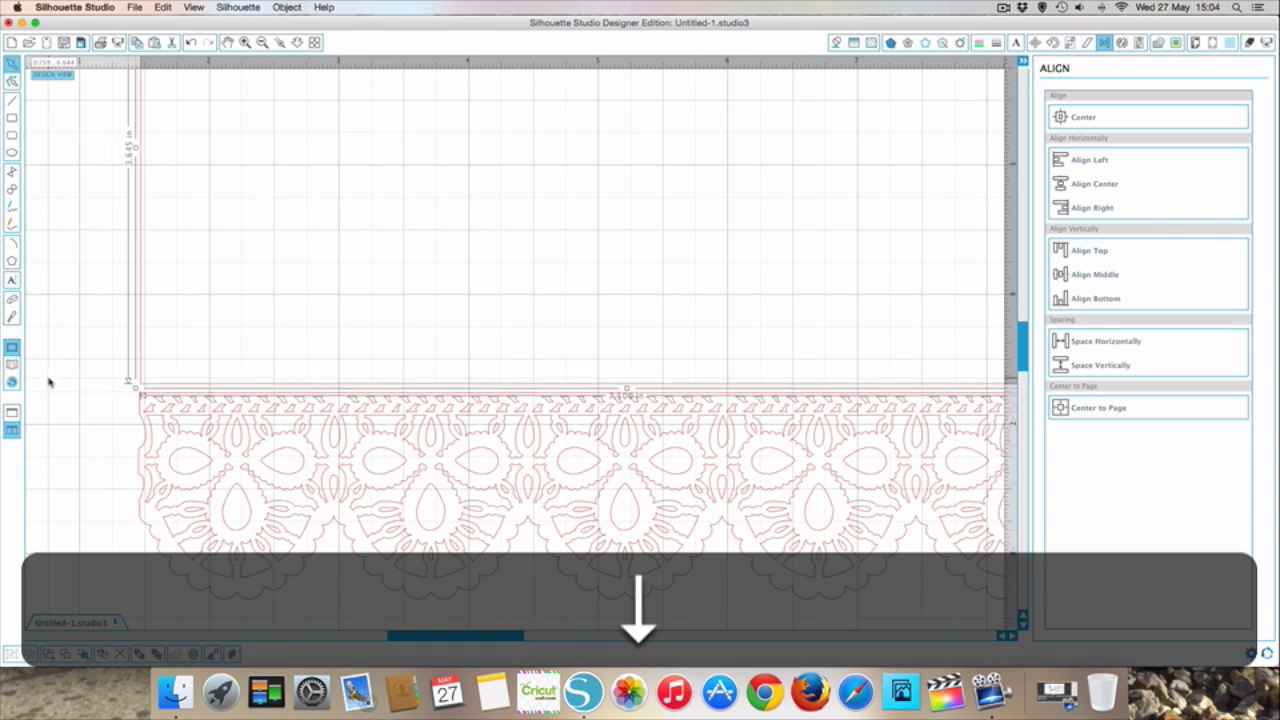
key("Down")
key("Down")
key("Down")
key("Down")
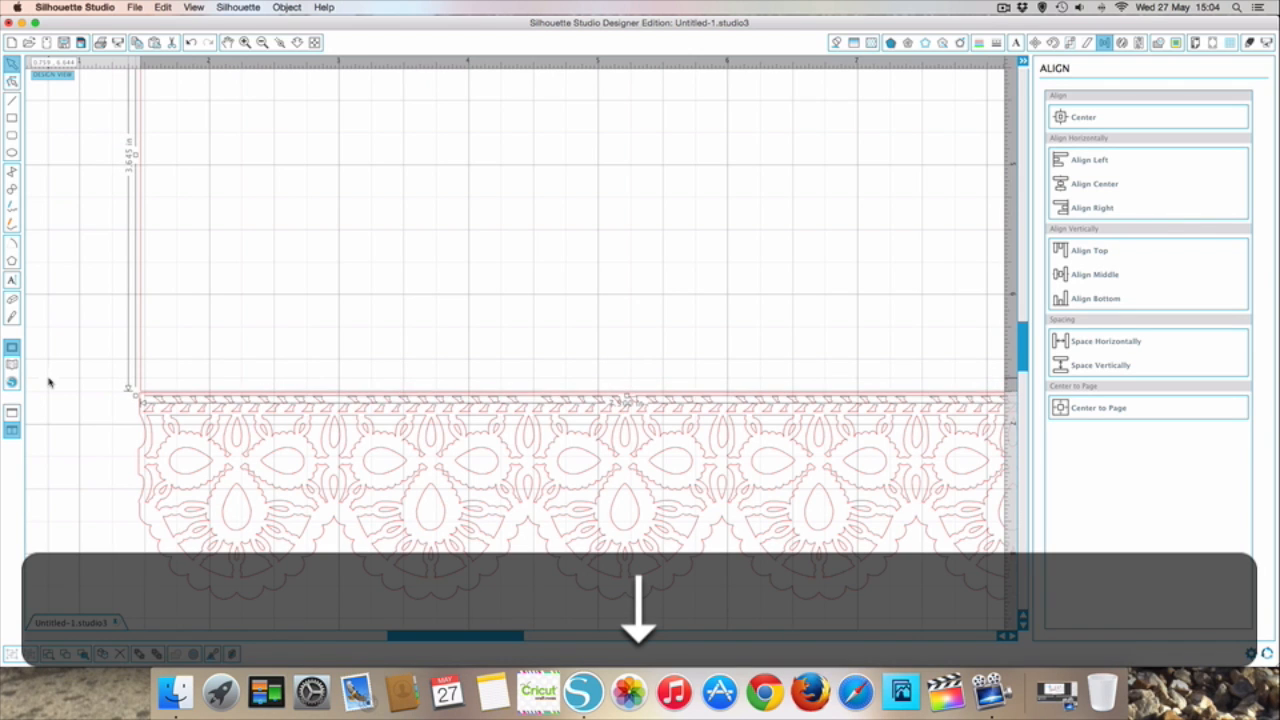
key("Down")
key("Down")
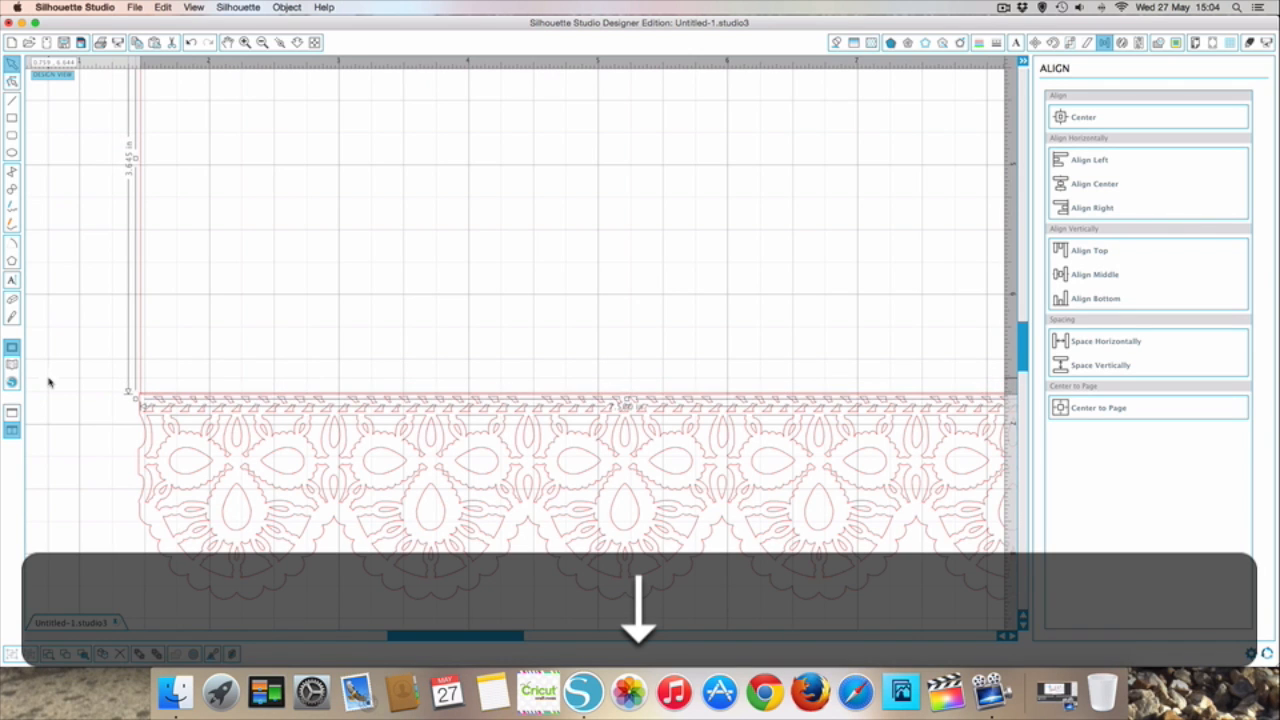
key("Down")
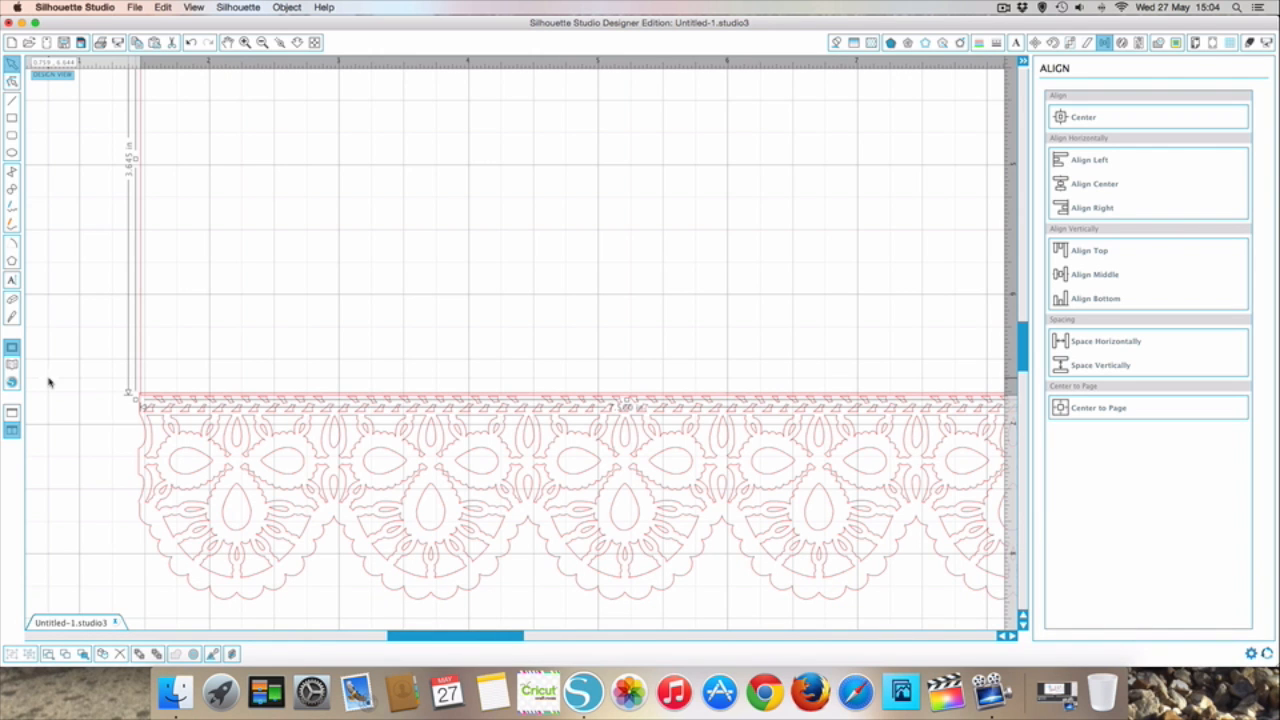
left_click(117, 410)
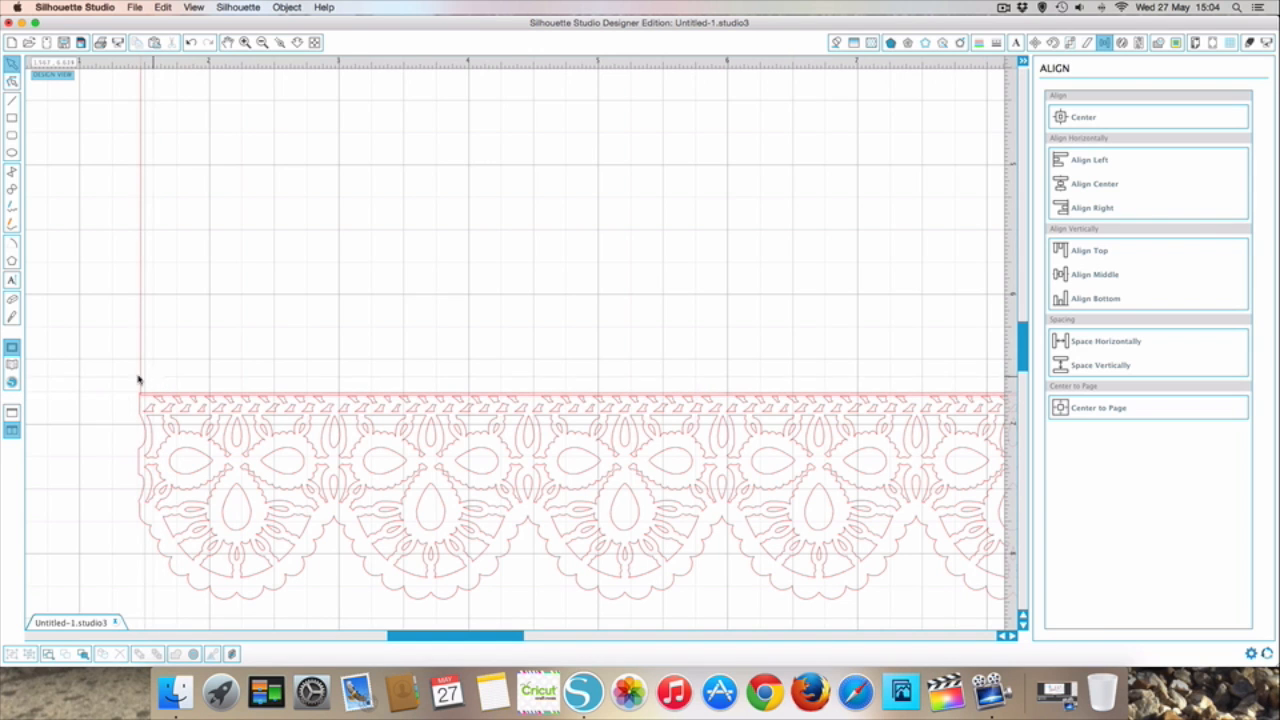
Weld the rectangle to the lace border's outer outline only and examine the join and cutouts up close.
left_click(142, 379)
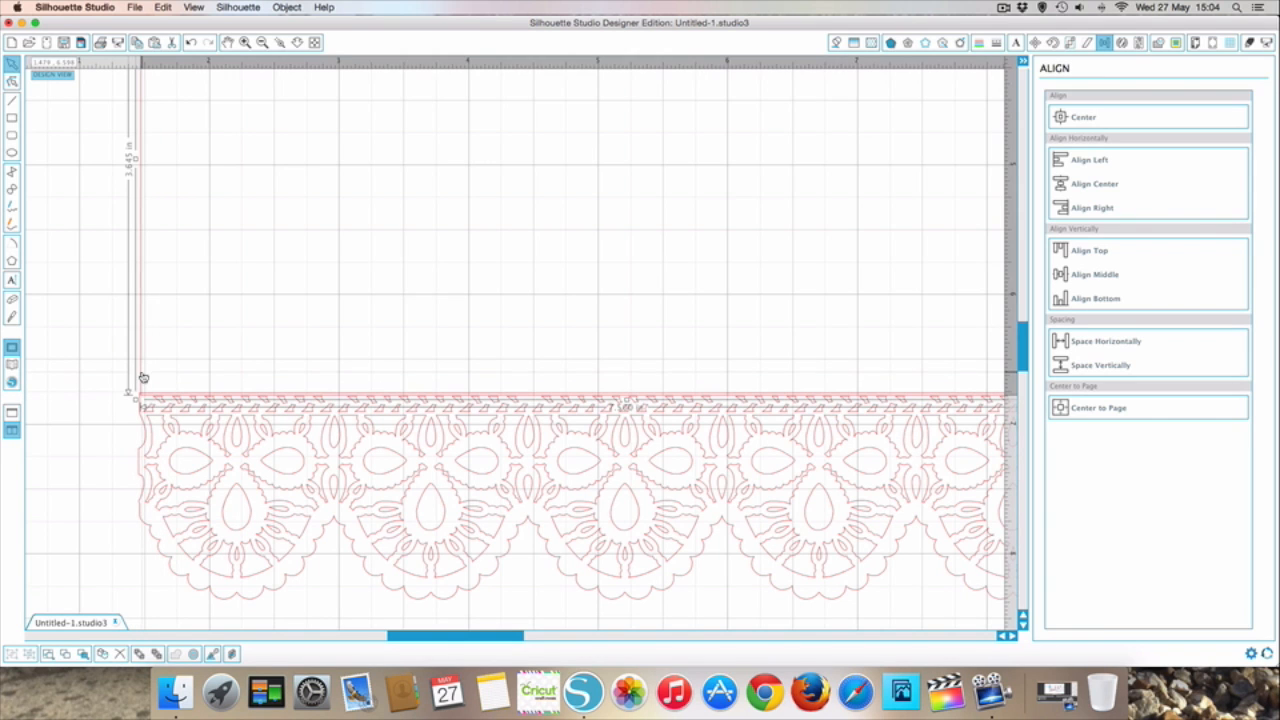
key("shift")
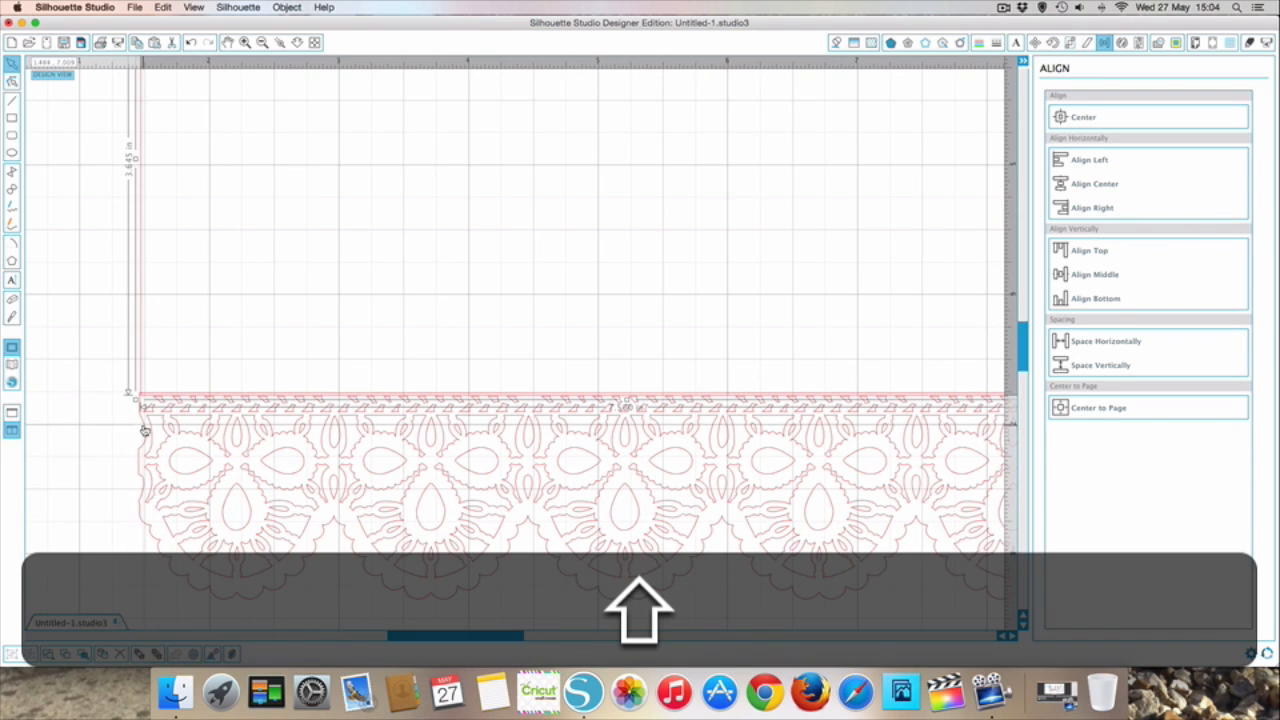
left_click(143, 429, "shift")
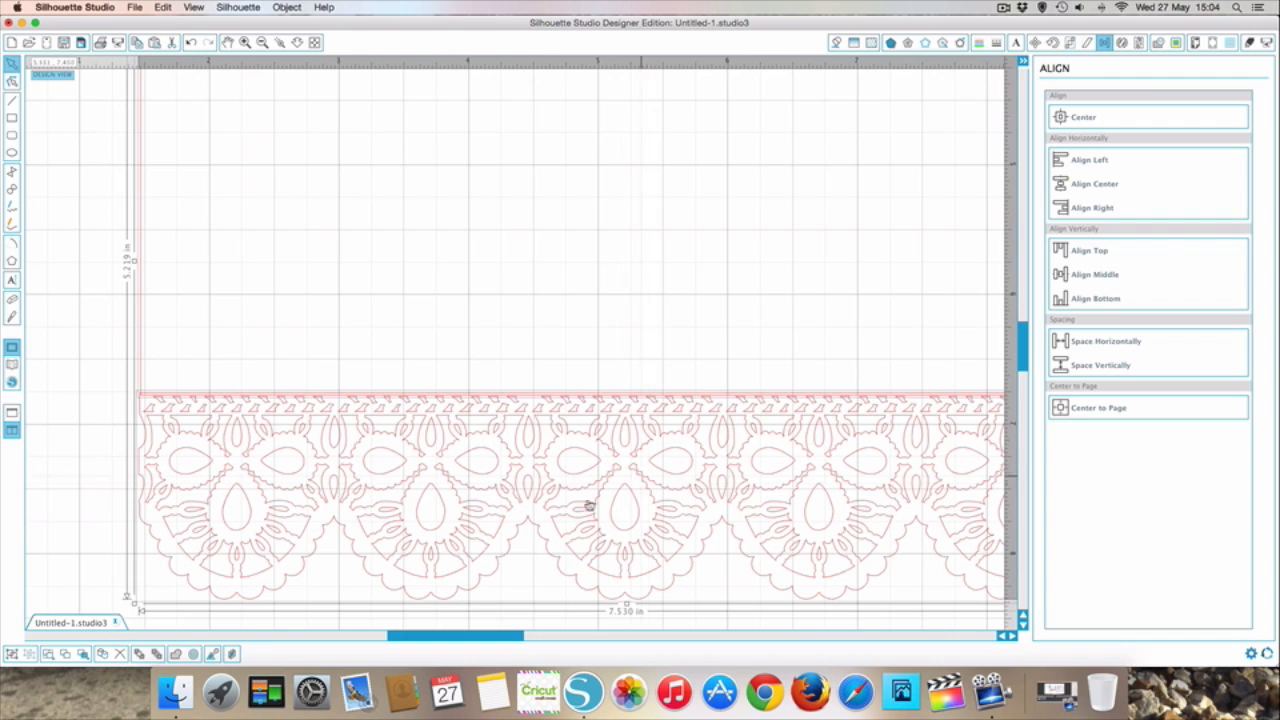
left_click(176, 654)
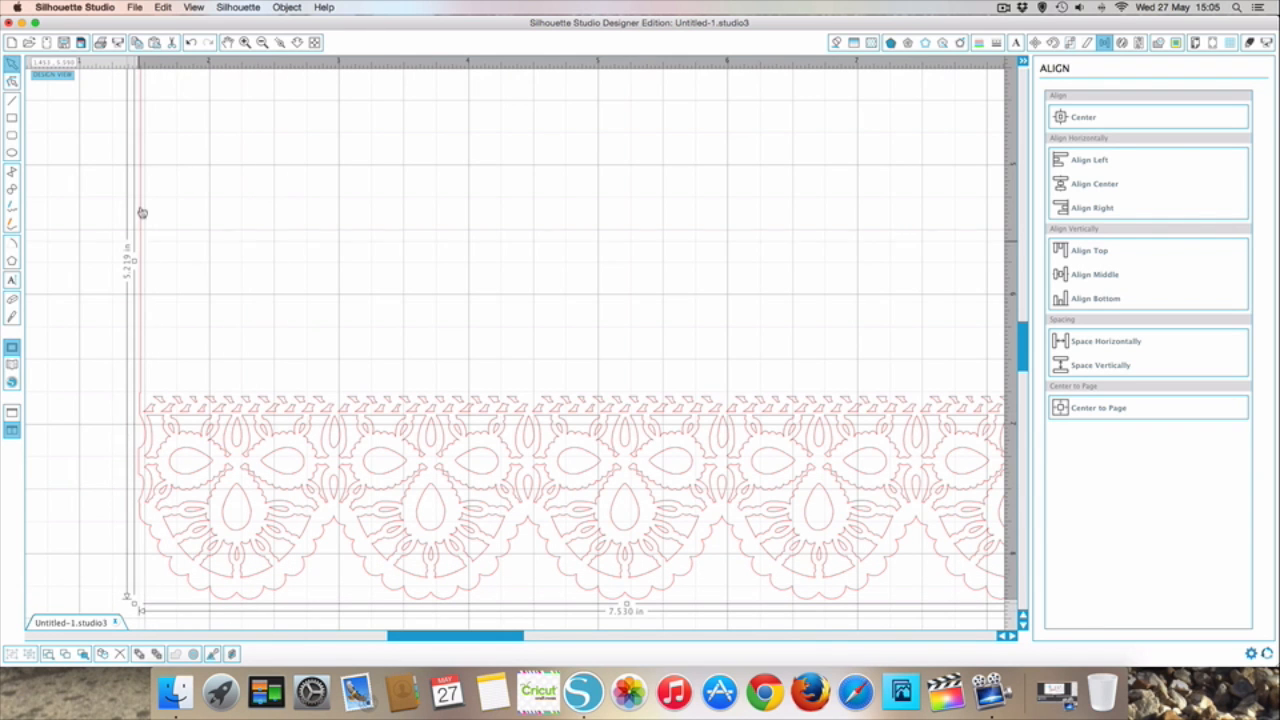
left_click(244, 43)
left_click(244, 43)
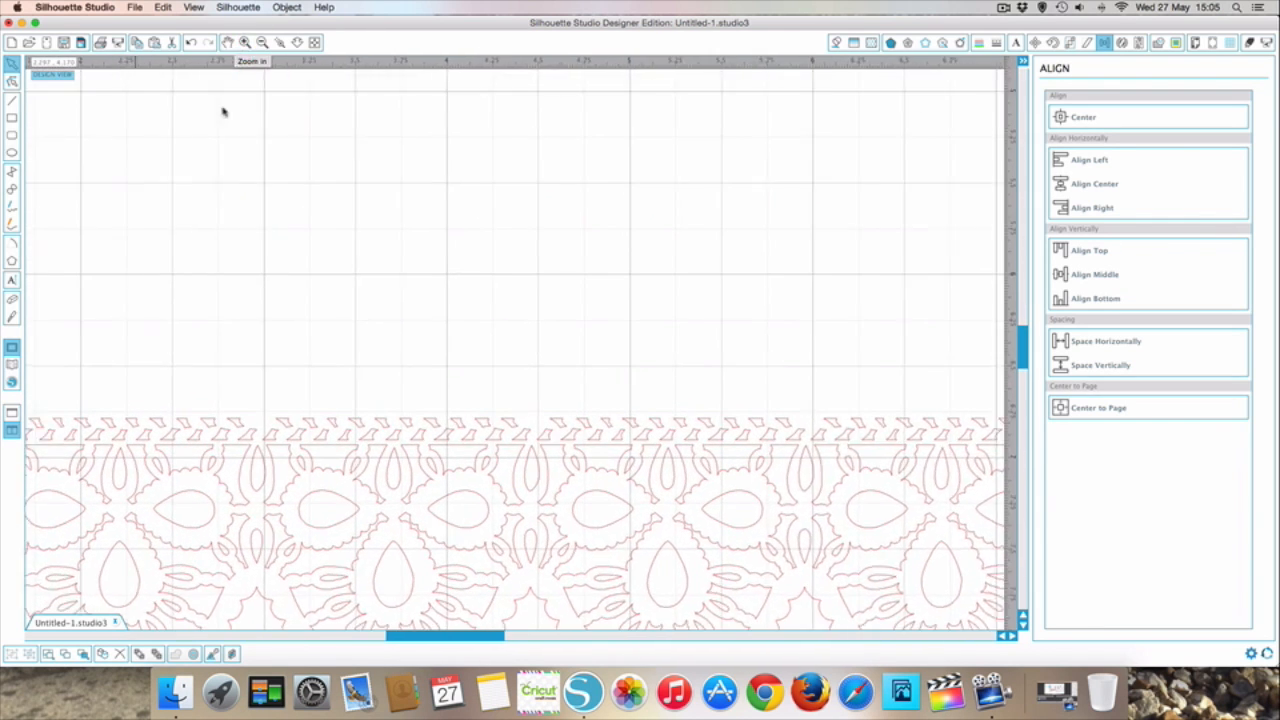
scroll(158, 323, "up", 2)
scroll(158, 323, "down", 5)
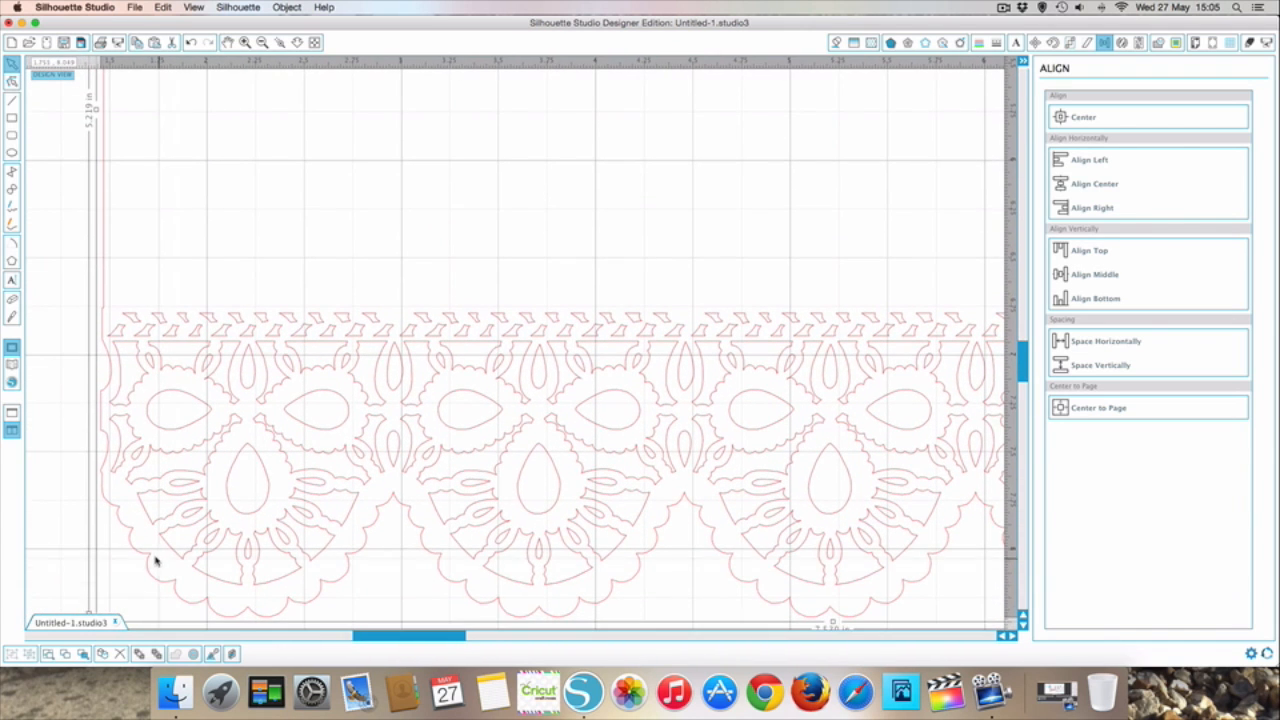
scroll(160, 570, "down", 1)
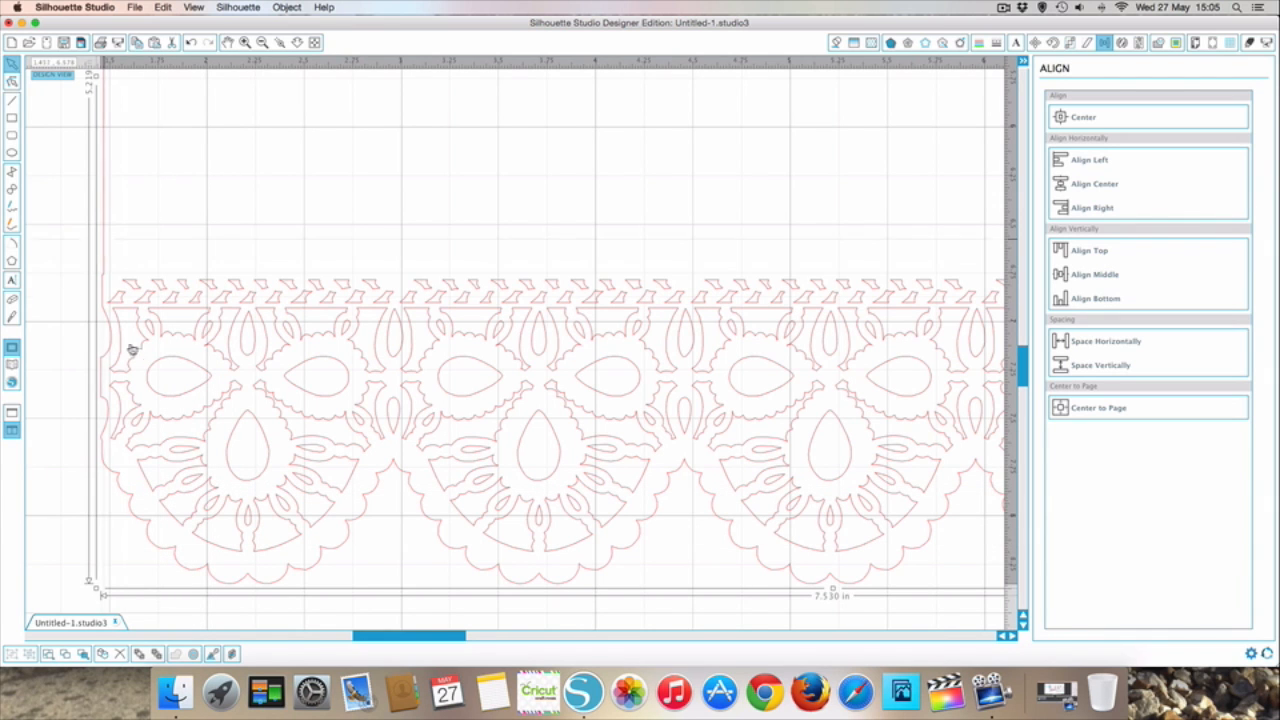
Select the welded outline together with all the lace cutouts and group them into one object.
left_click(55, 163)
left_click_drag(55, 163, 990, 560)
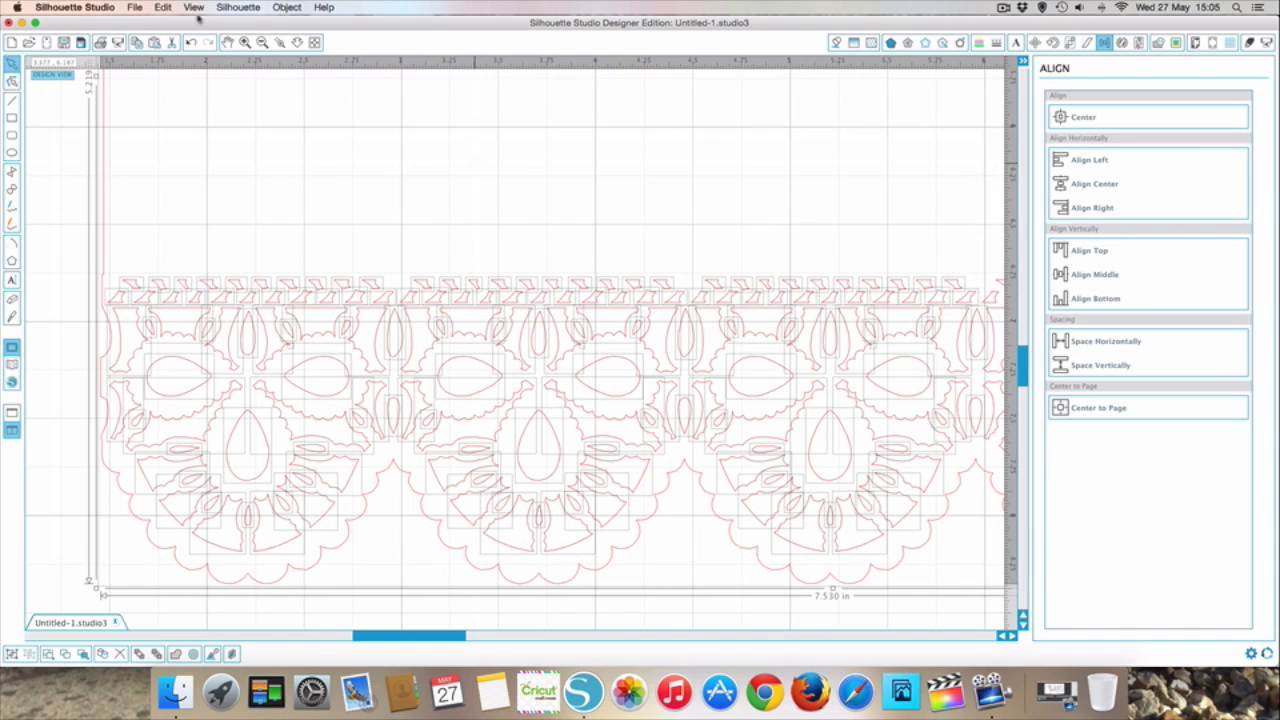
left_click(261, 42)
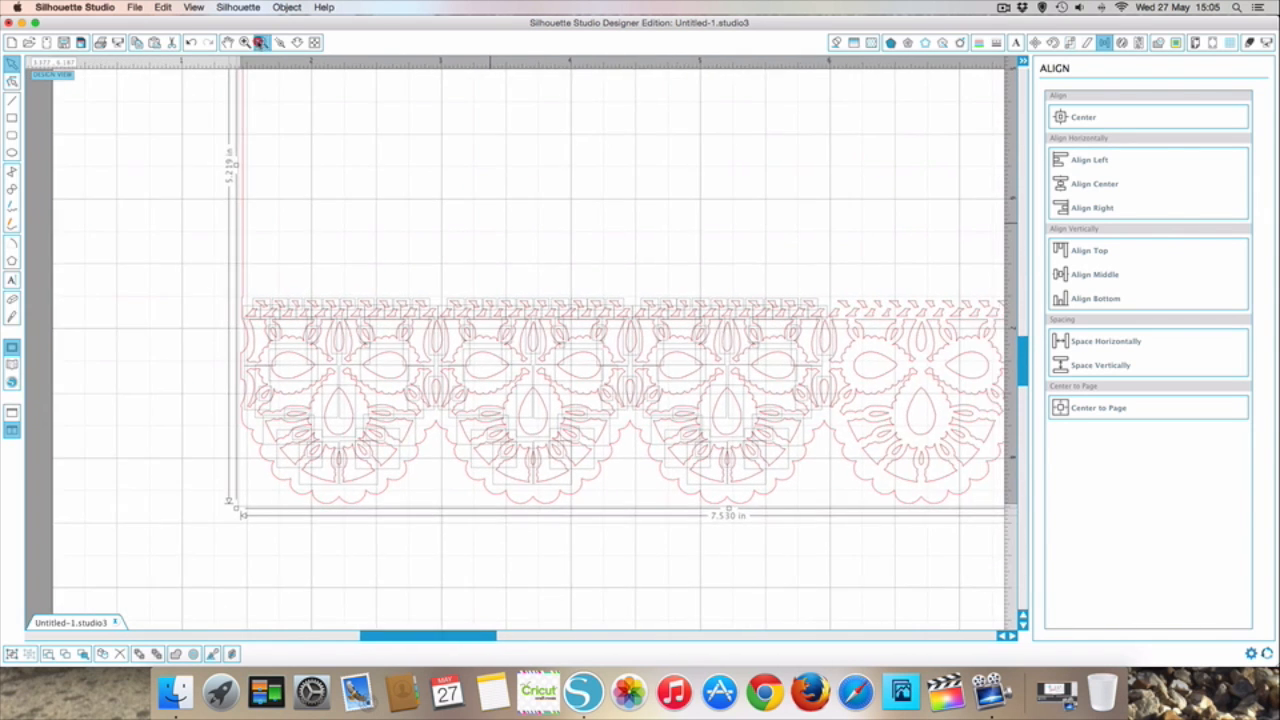
left_click(261, 42)
left_click(261, 42)
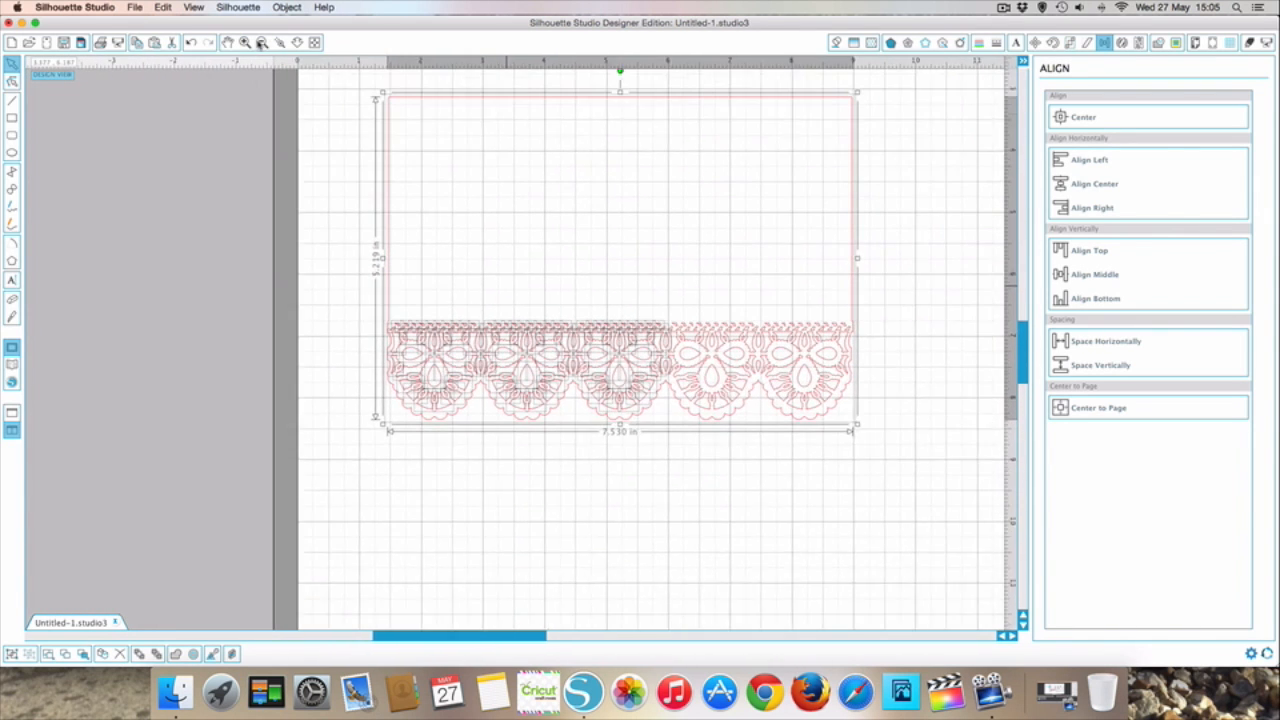
left_click(337, 141)
left_click_drag(358, 83, 883, 494)
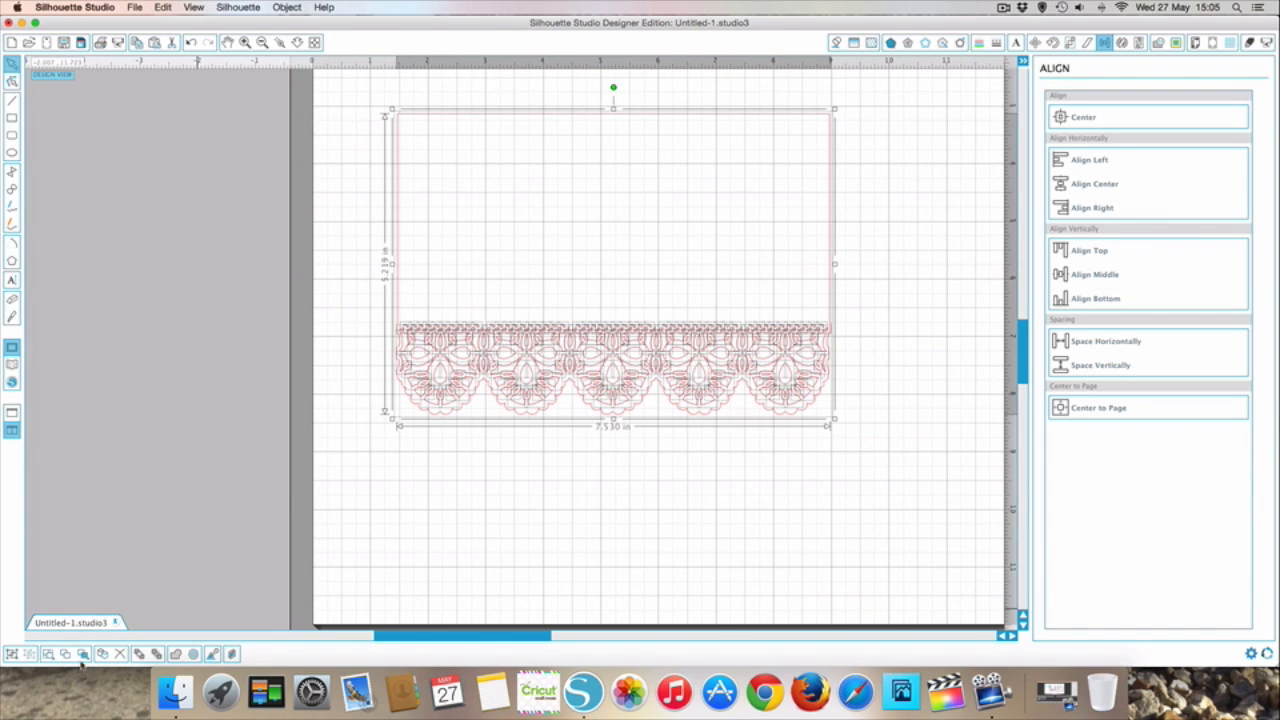
left_click(11, 655)
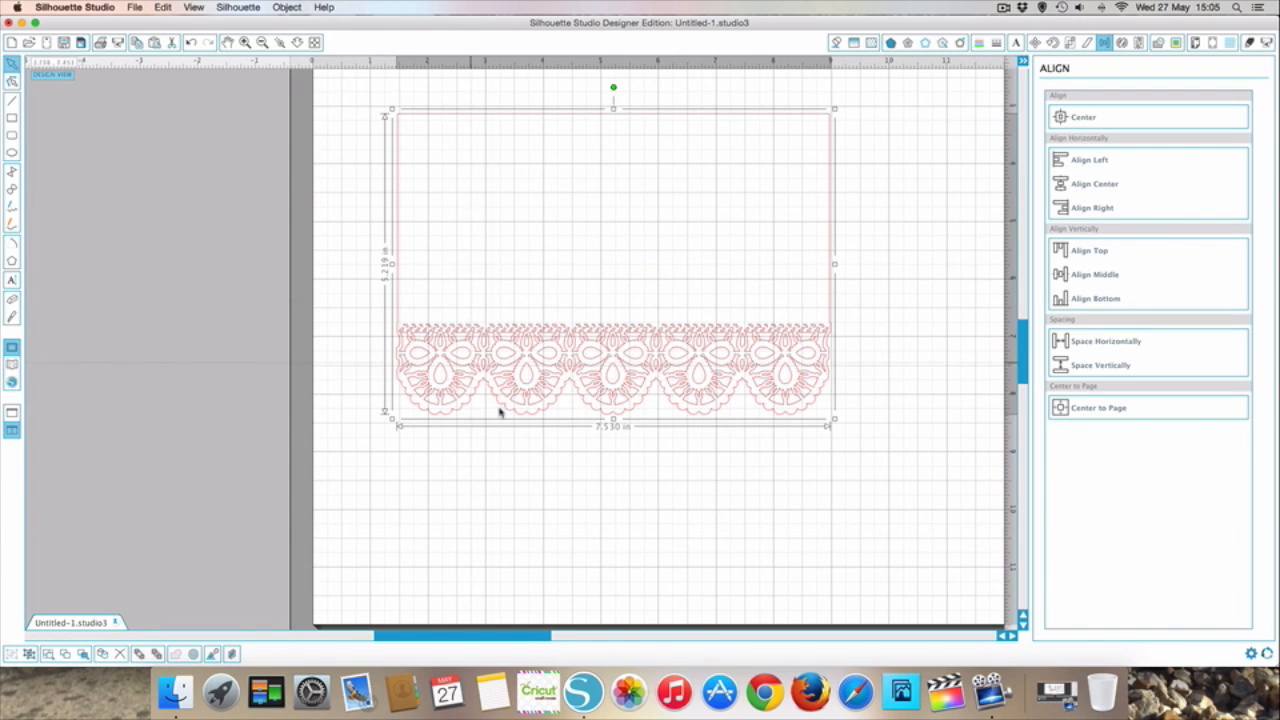
Move the grouped lace panel a short distance toward the left edge of the page.
left_click_drag(614, 374, 586, 371)
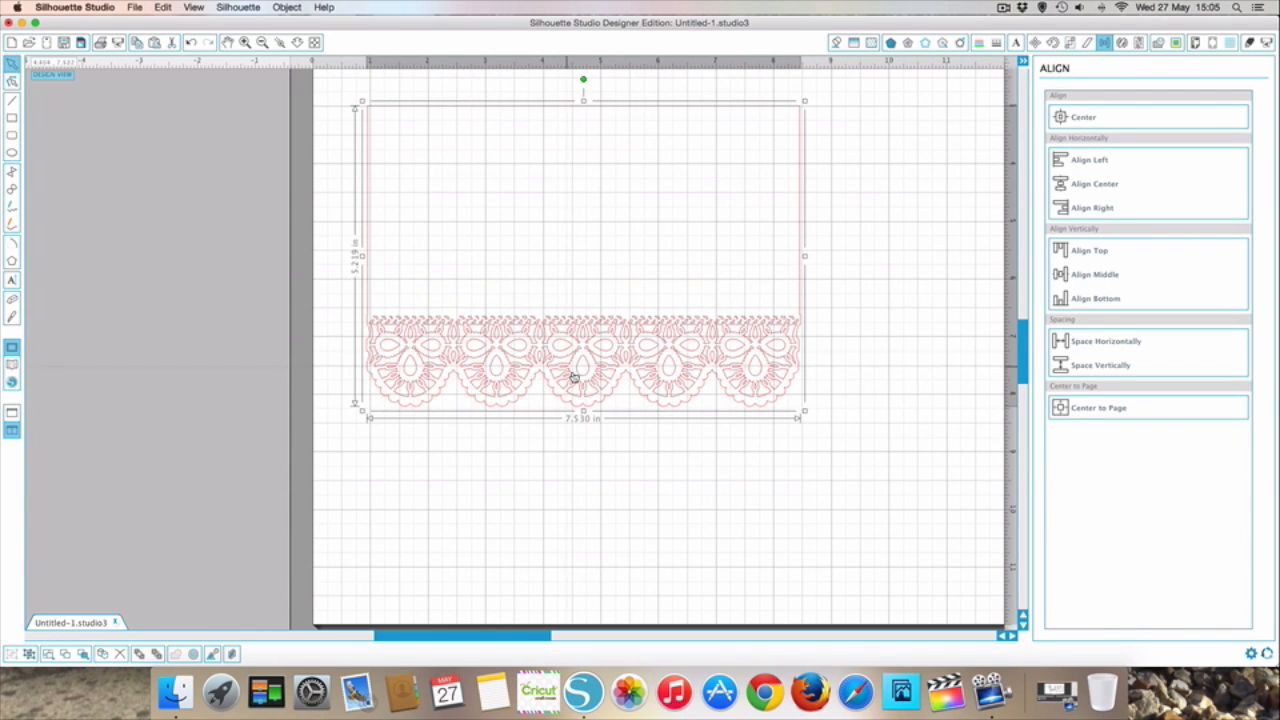
mouse_move(580, 380)
left_mouse_down()
mouse_move(583, 434)
mouse_move(549, 529)
mouse_move(574, 491)
mouse_move(585, 365)
left_mouse_up()
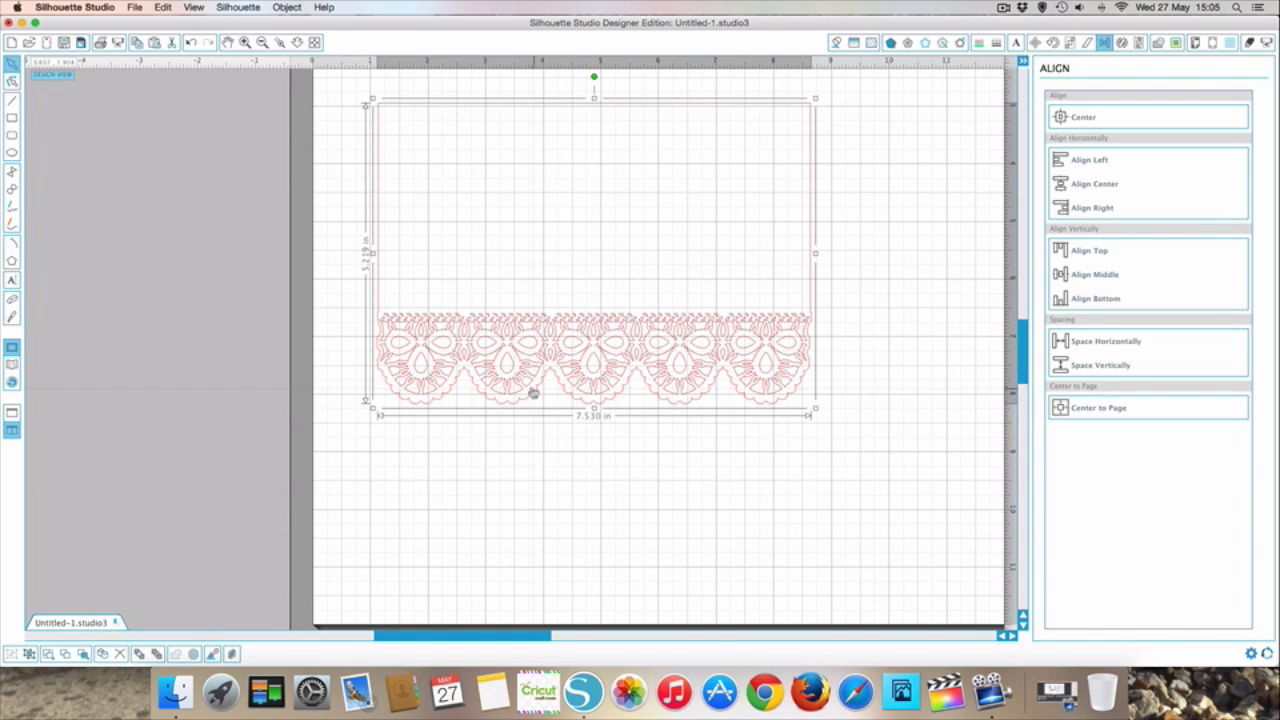
mouse_move(515, 384)
left_mouse_down()
mouse_move(501, 432)
mouse_move(519, 392)
left_mouse_up()
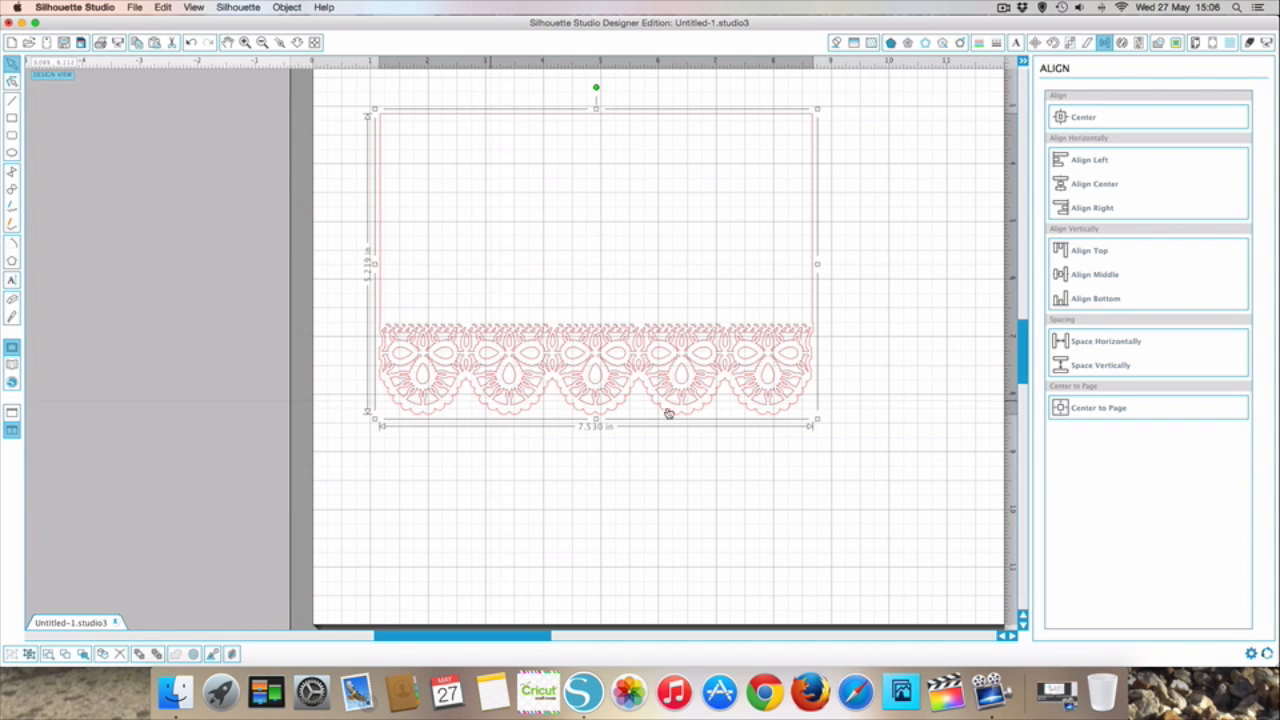
left_click_drag(817, 428, 703, 371)
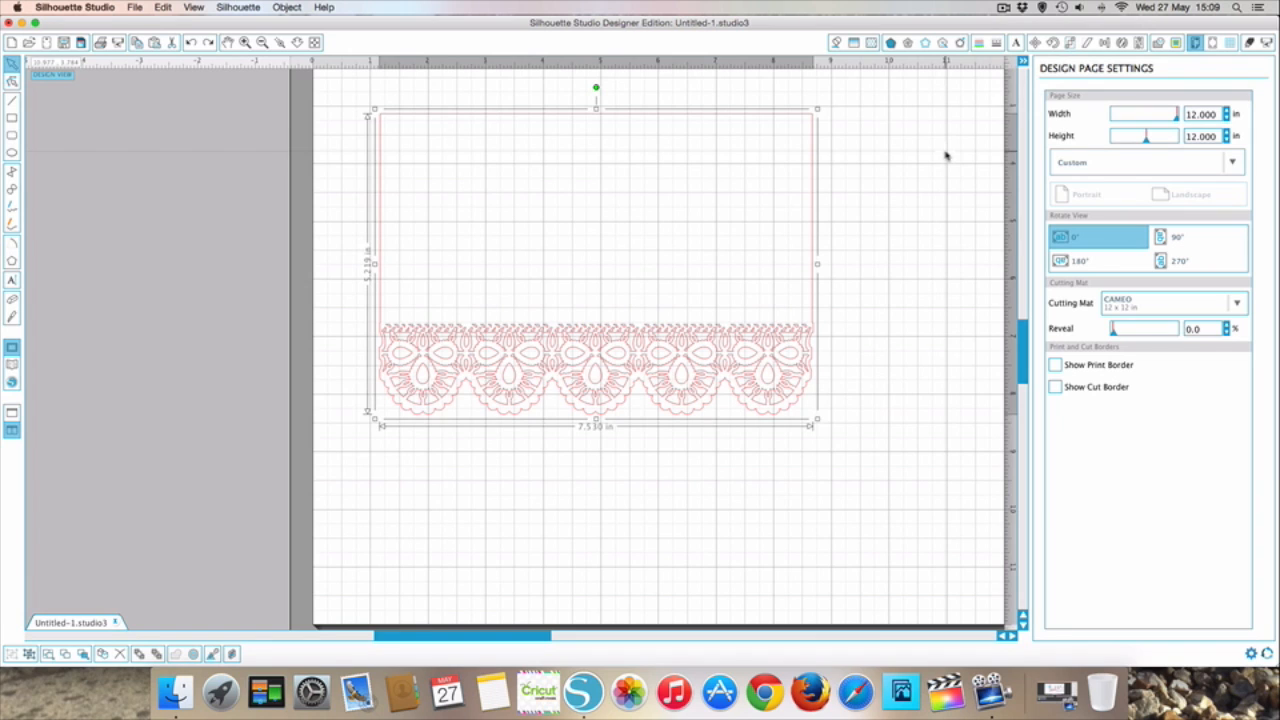